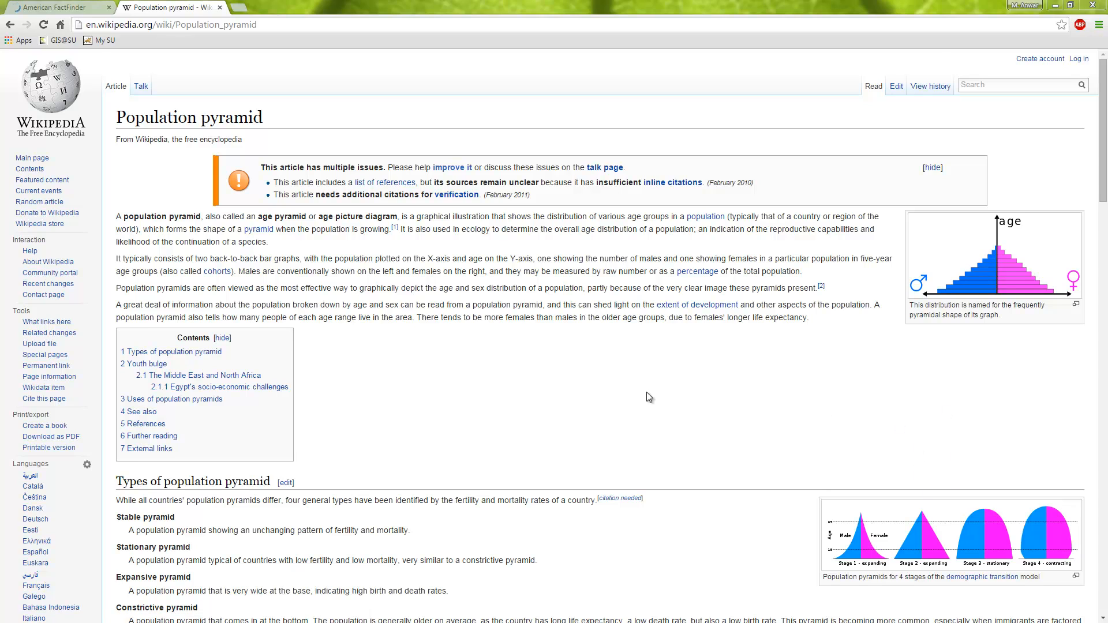
View the enlarged Wikipedia diagram of population pyramids for the four stages of demographic transition, and close it
scroll(615, 393, "down", 2)
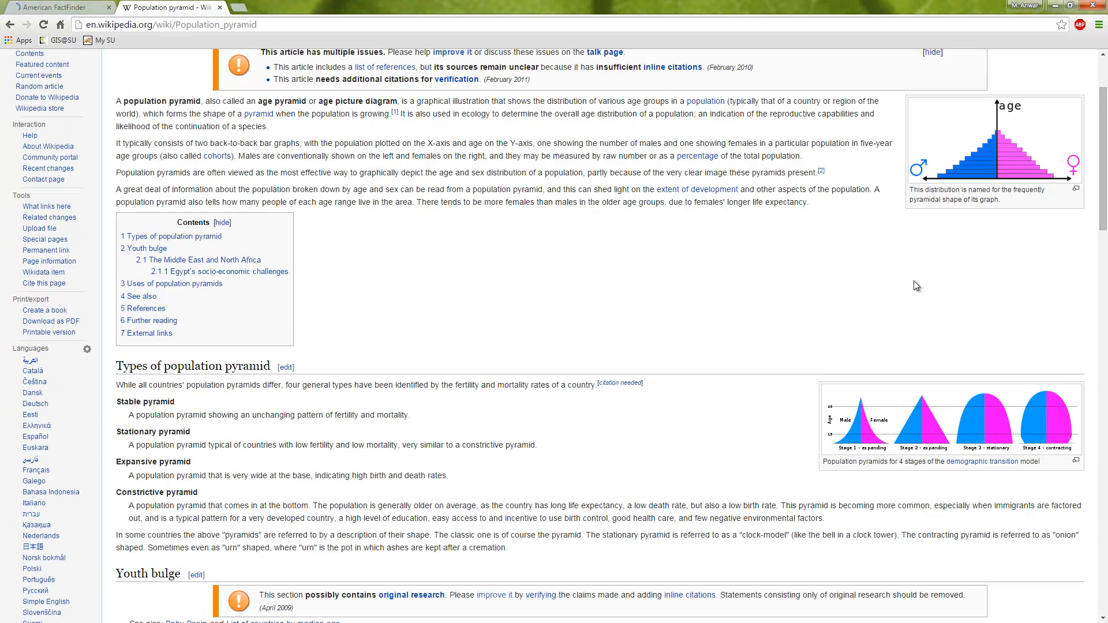
left_click(969, 424)
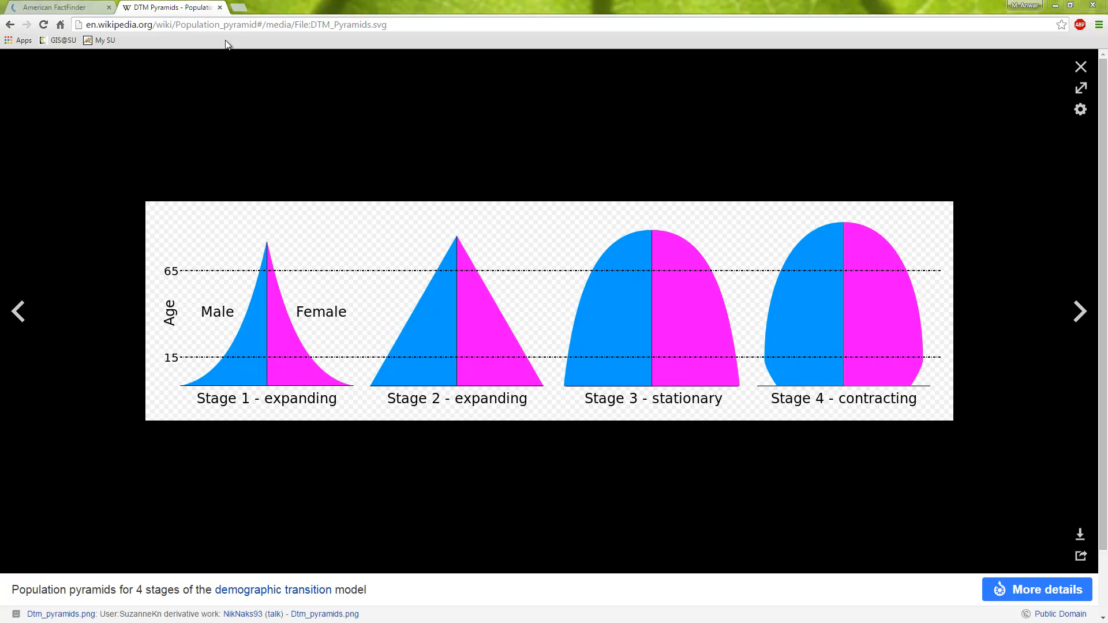
left_click(1080, 66)
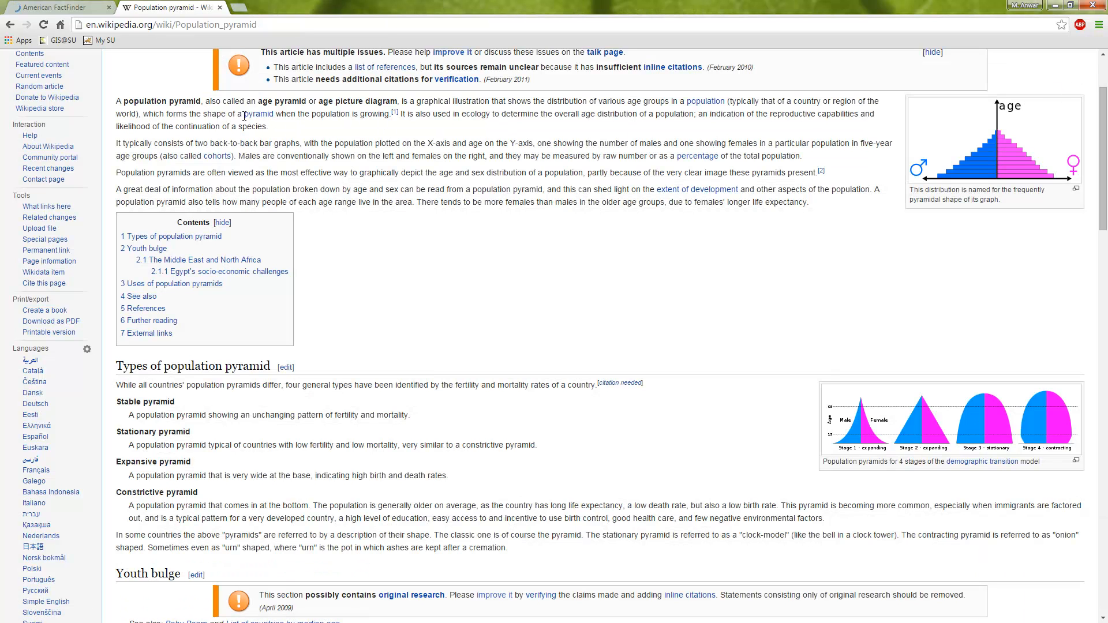
Switch to the American FactFinder site and load its main page from factfinder.census.gov
key("ctrl+Tab")
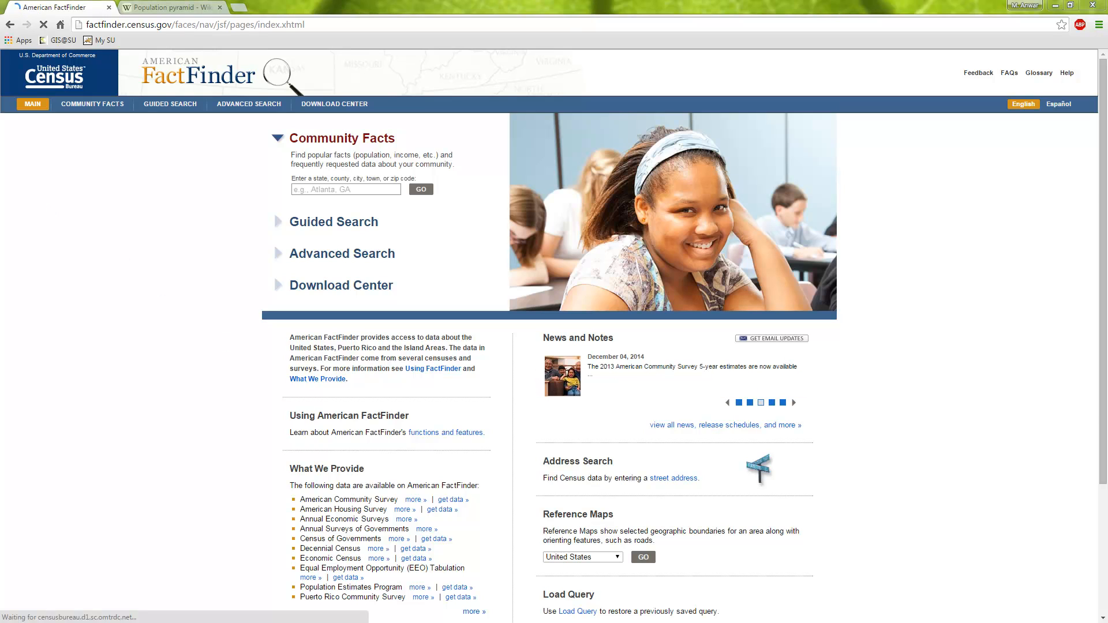
left_click(357, 188)
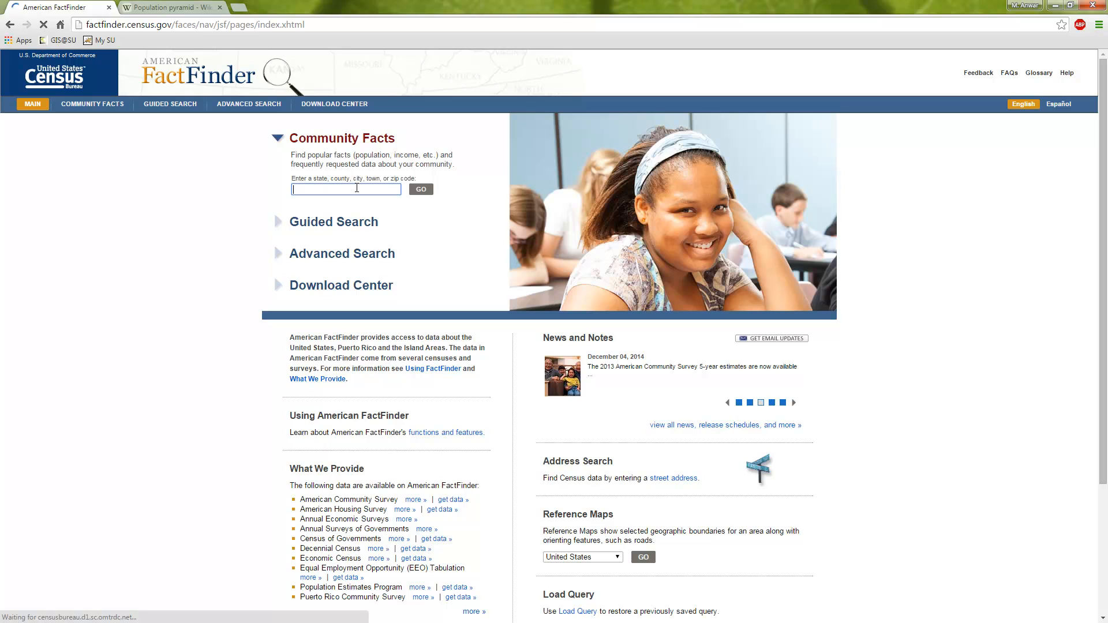
left_click(136, 26)
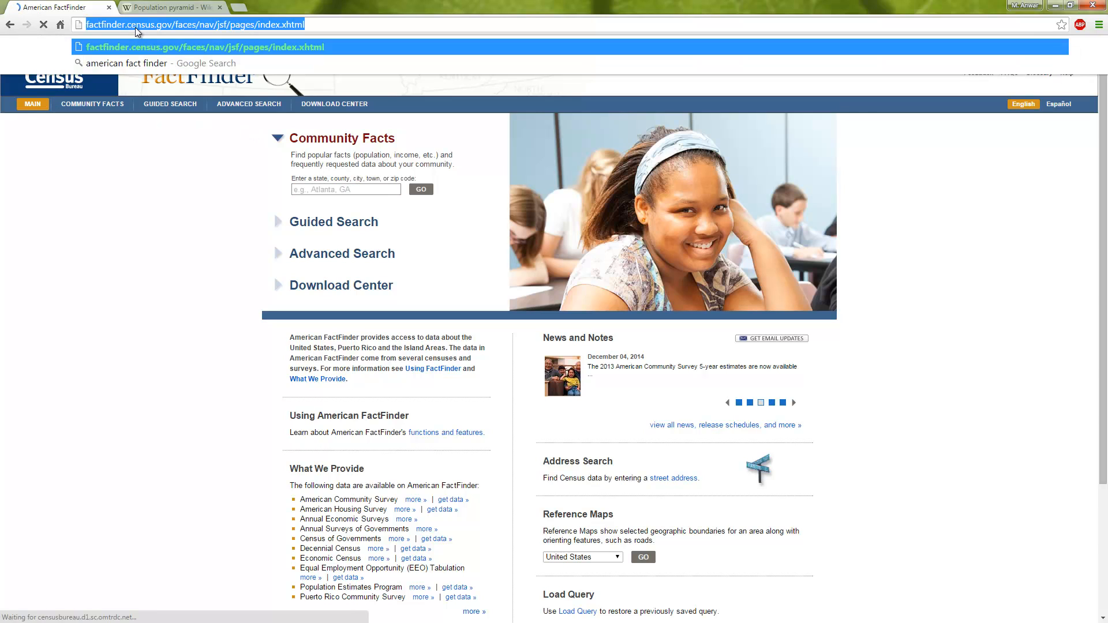
left_click(174, 25)
left_click_drag(174, 24, 540, 71)
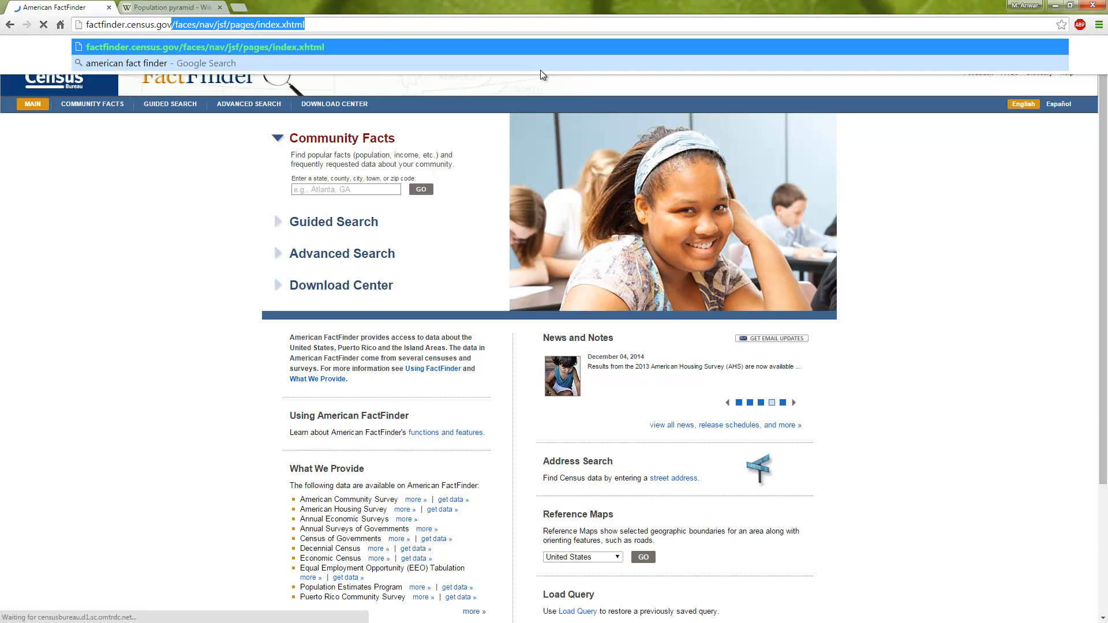
key("BackSpace")
key("Return")
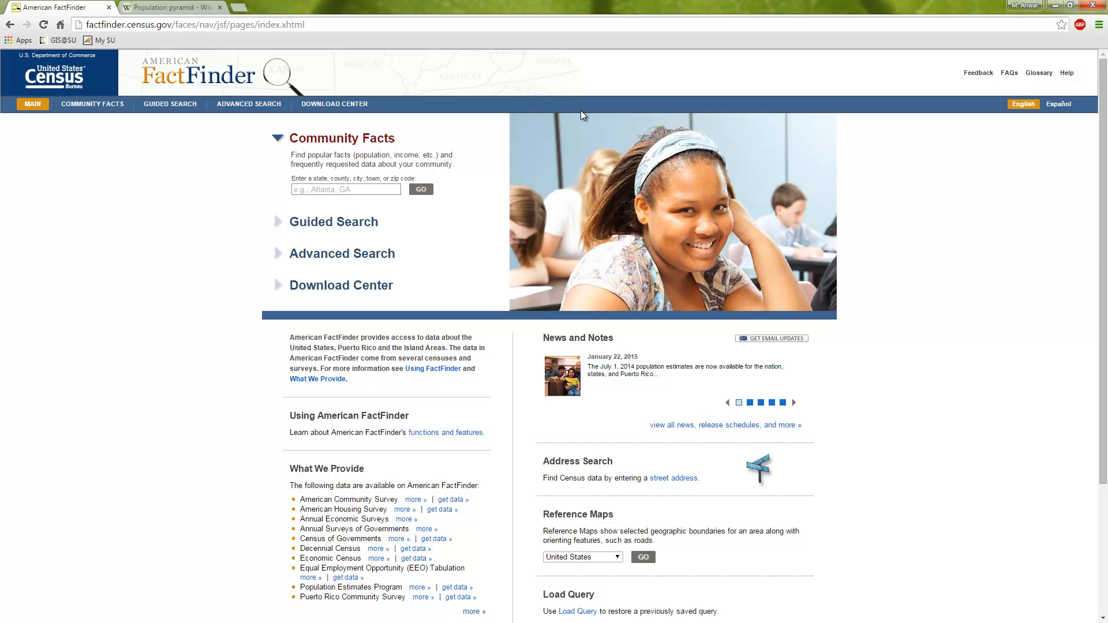
Look up Community Facts for Houston city, Texas
left_click(344, 188)
type("Houston, Te")
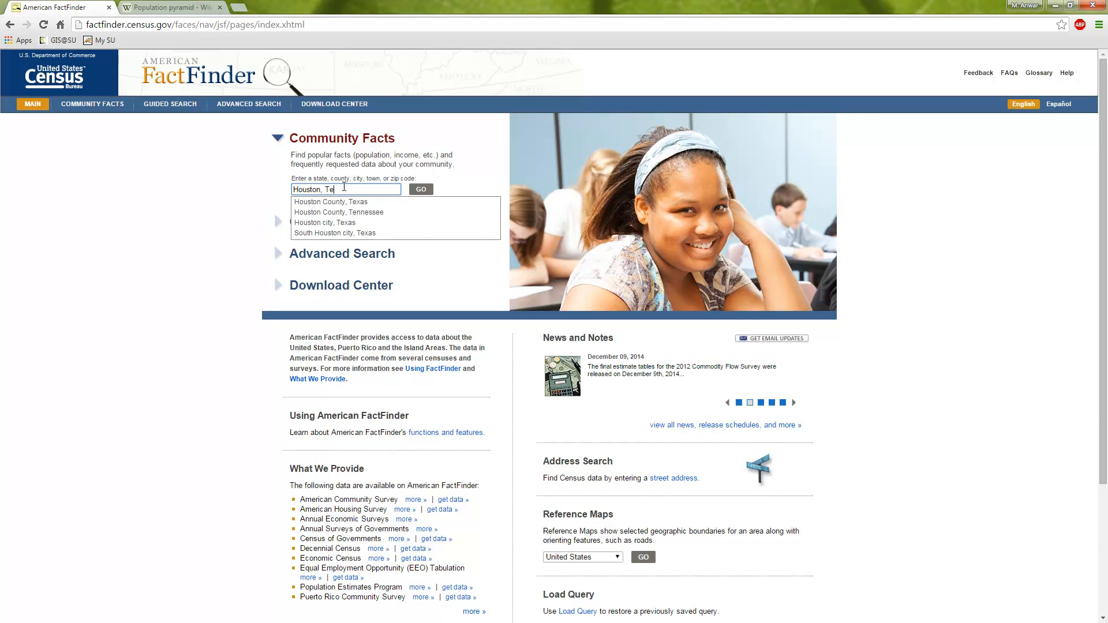
left_click(359, 224)
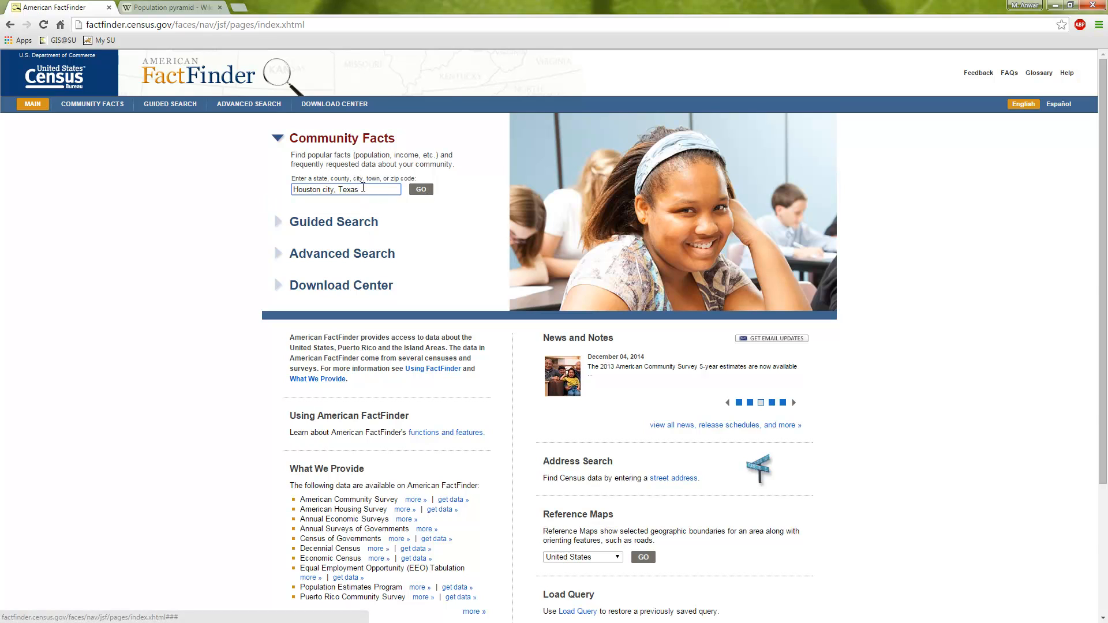
left_click(427, 190)
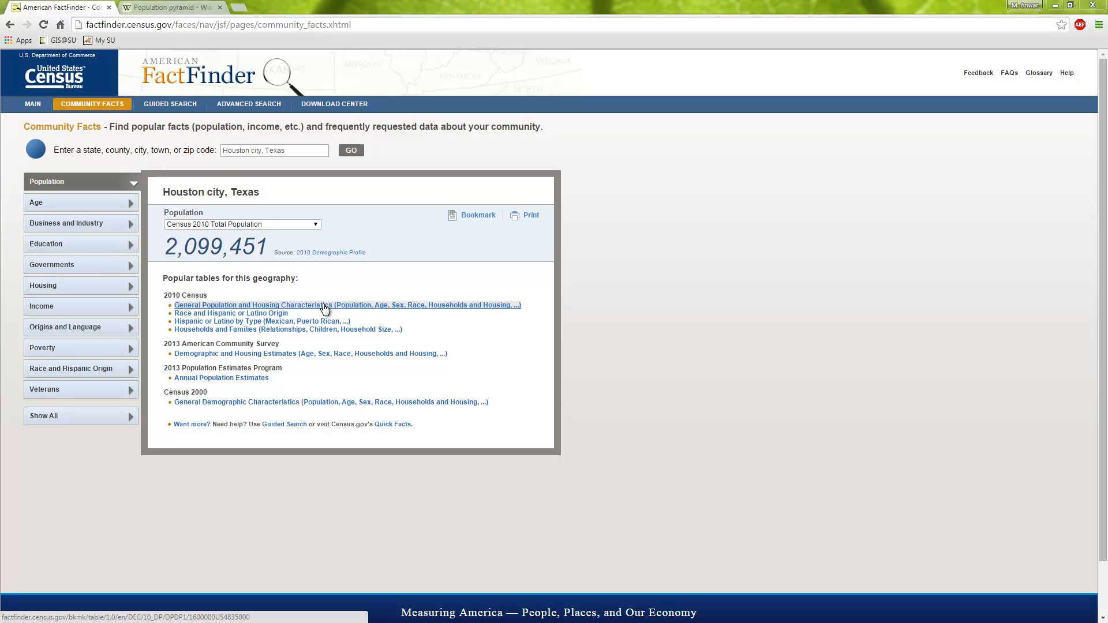
Open the 2010 Census General Population and Housing Characteristics table and examine its age breakdown by sex
left_click(325, 306)
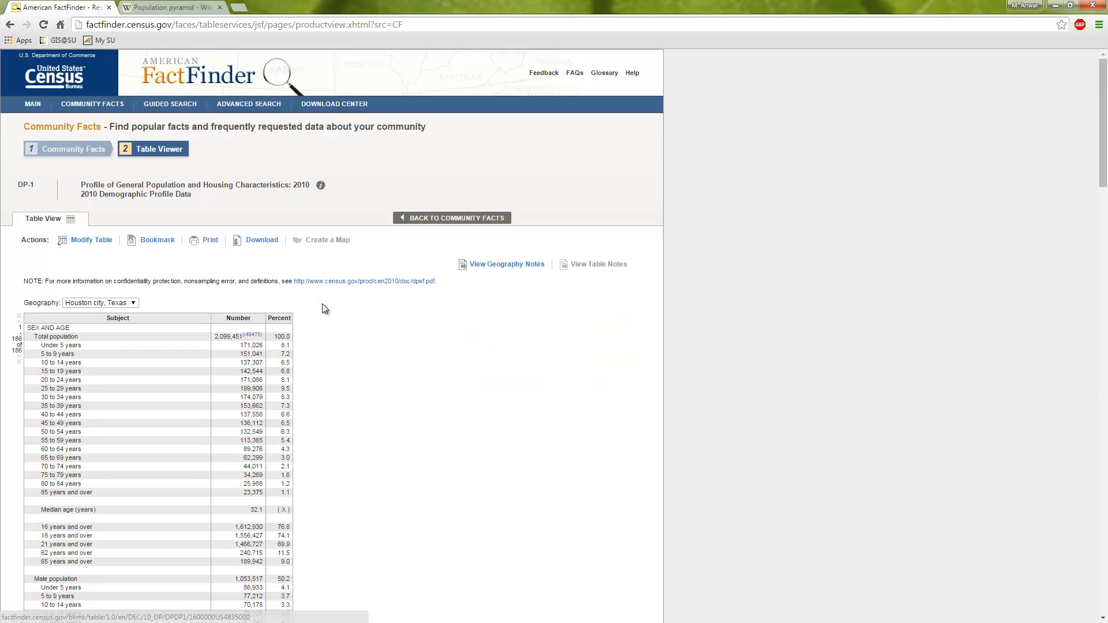
scroll(300, 326, "down", 1)
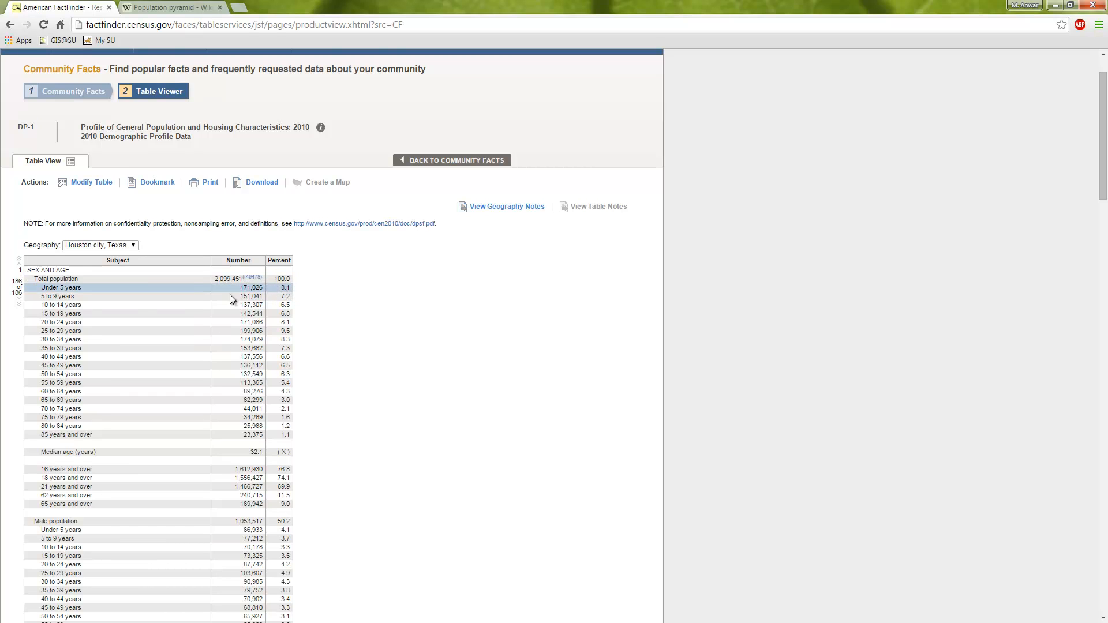
scroll(165, 447, "down", 2)
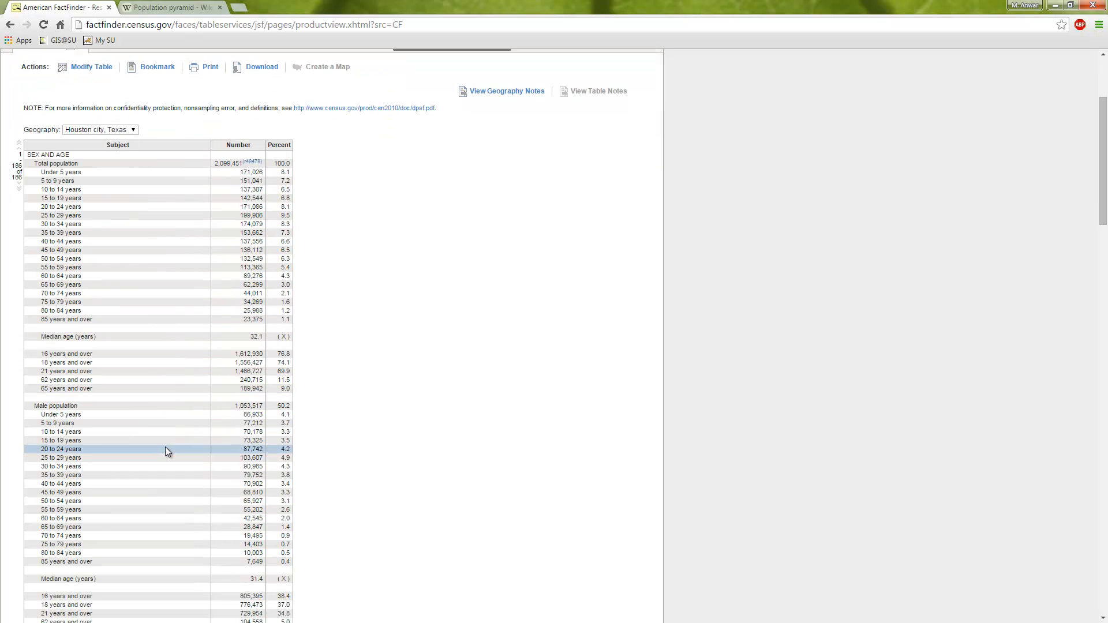
scroll(92, 403, "down", 1)
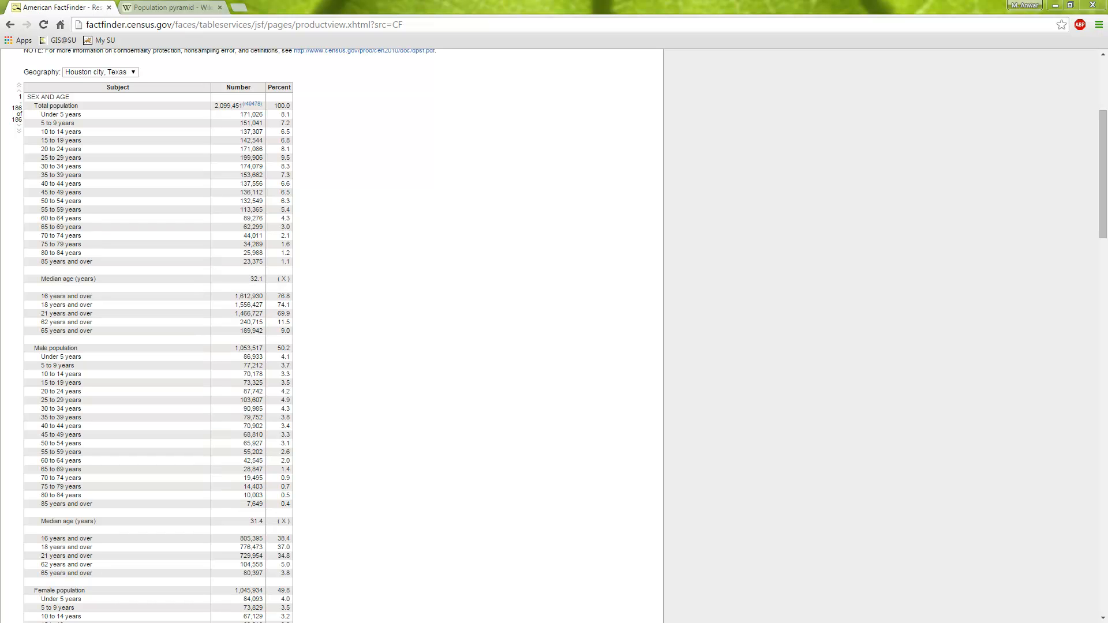
Copy the male population rows through 85 years and over into the blank Excel sheet at cell A1, matching the destination formatting
left_click_drag(0, 10, 1106, 236)
left_click(641, 182)
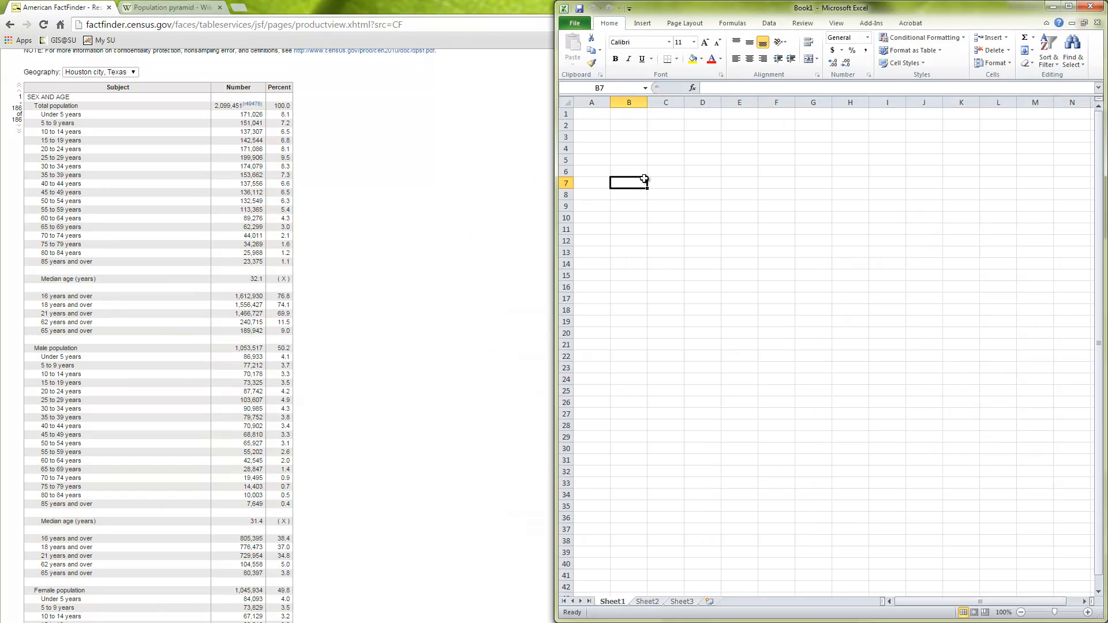
left_click(32, 346)
left_click_drag(31, 347, 289, 506)
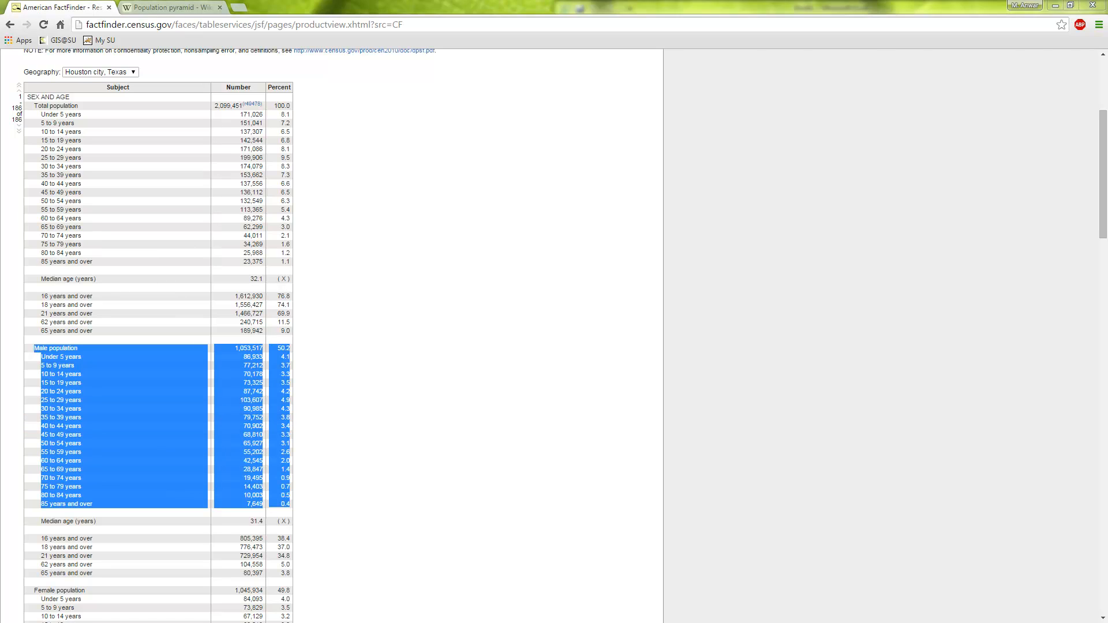
key("alt+Tab")
left_click(599, 113)
right_click(599, 113)
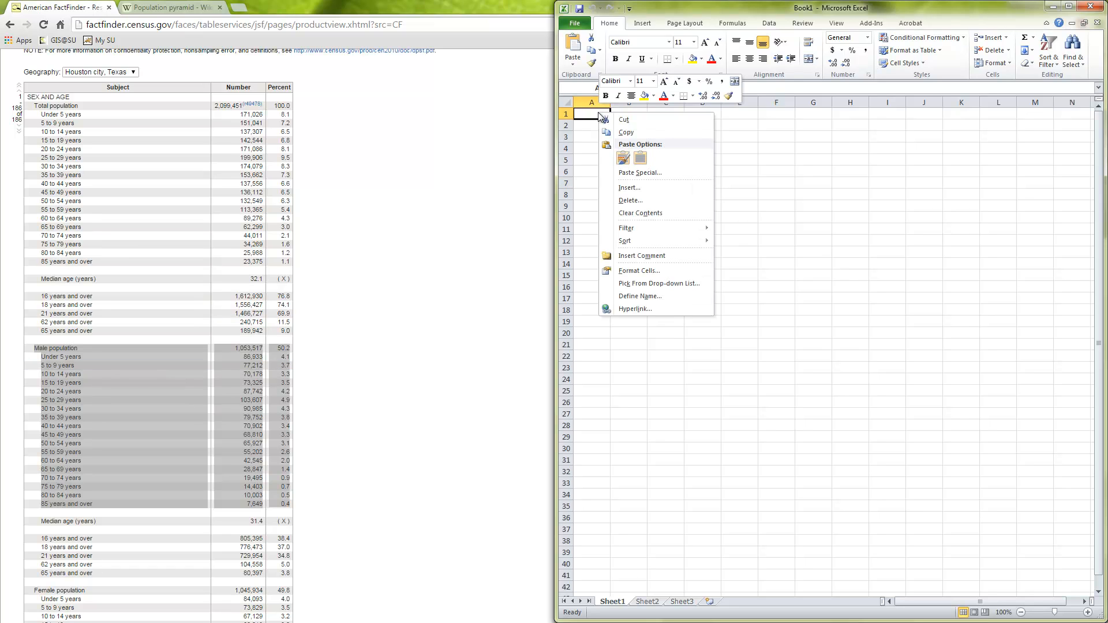
left_click(640, 158)
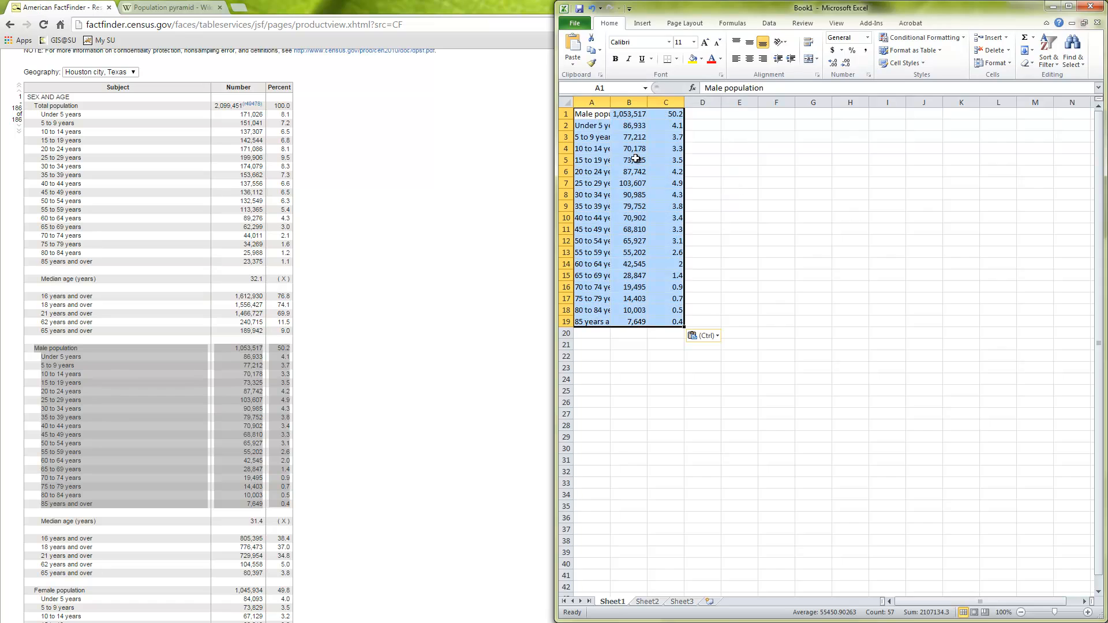
Fit column A to its contents and insert a blank row above the male population data
left_click(668, 183)
double_click(609, 102)
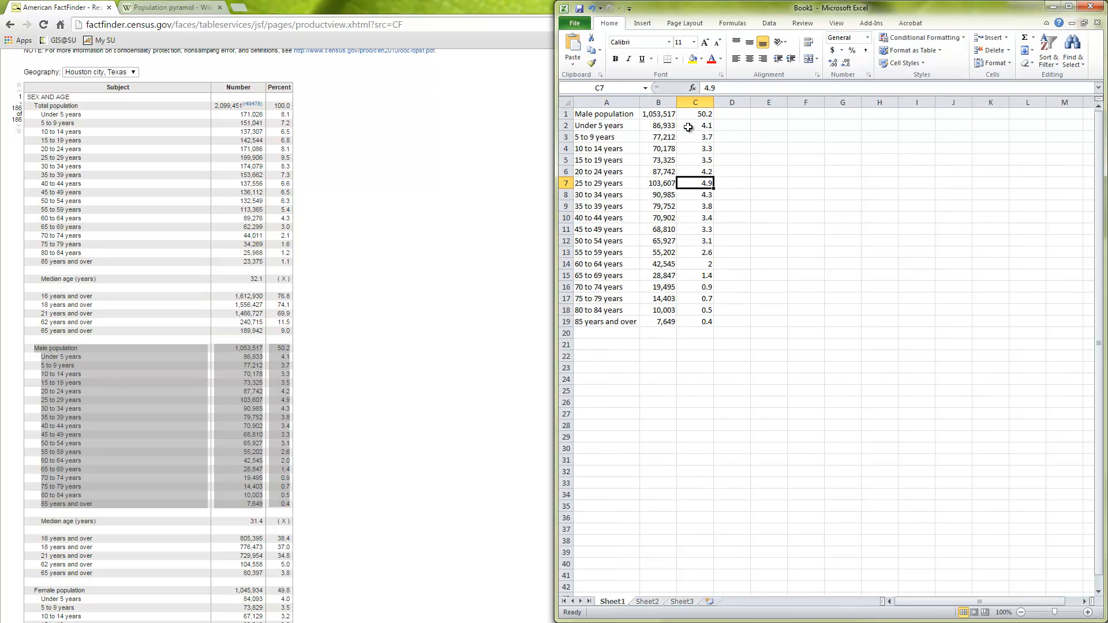
left_click(562, 112)
right_click(564, 112)
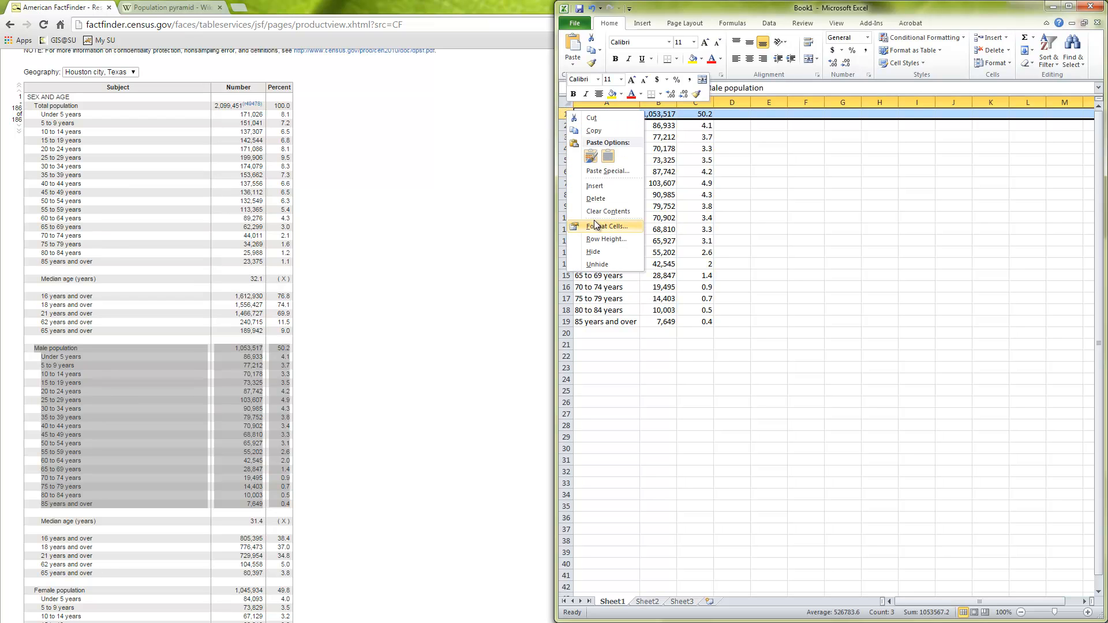
left_click(602, 190)
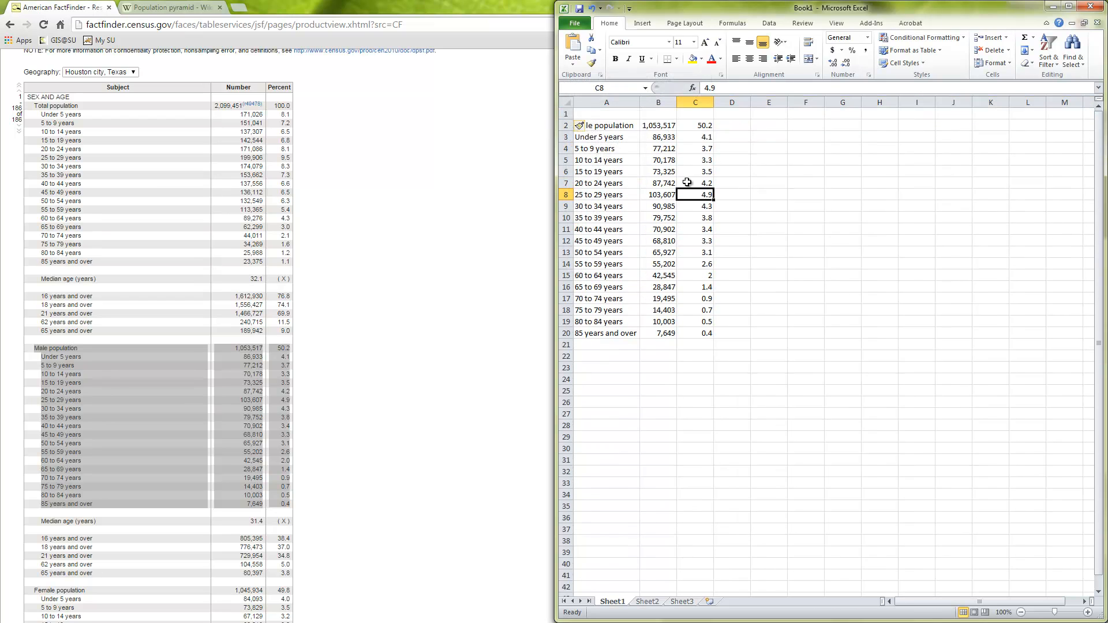
Enter the column headers Age, Count and Percent in cells A1 to C1
left_click(658, 115)
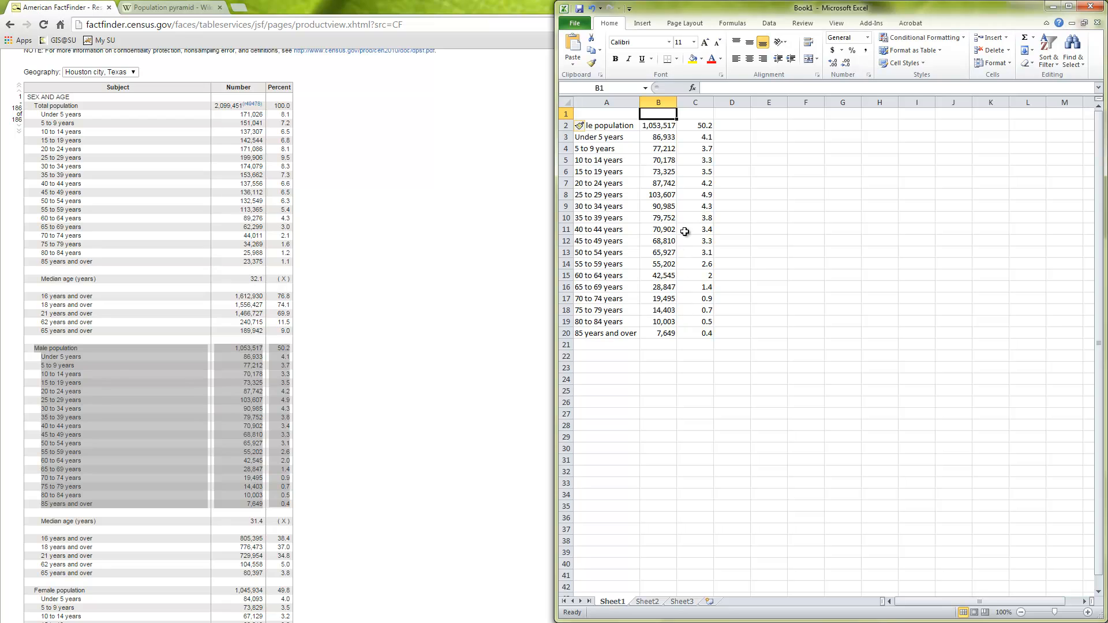
left_click(608, 115)
type("Age")
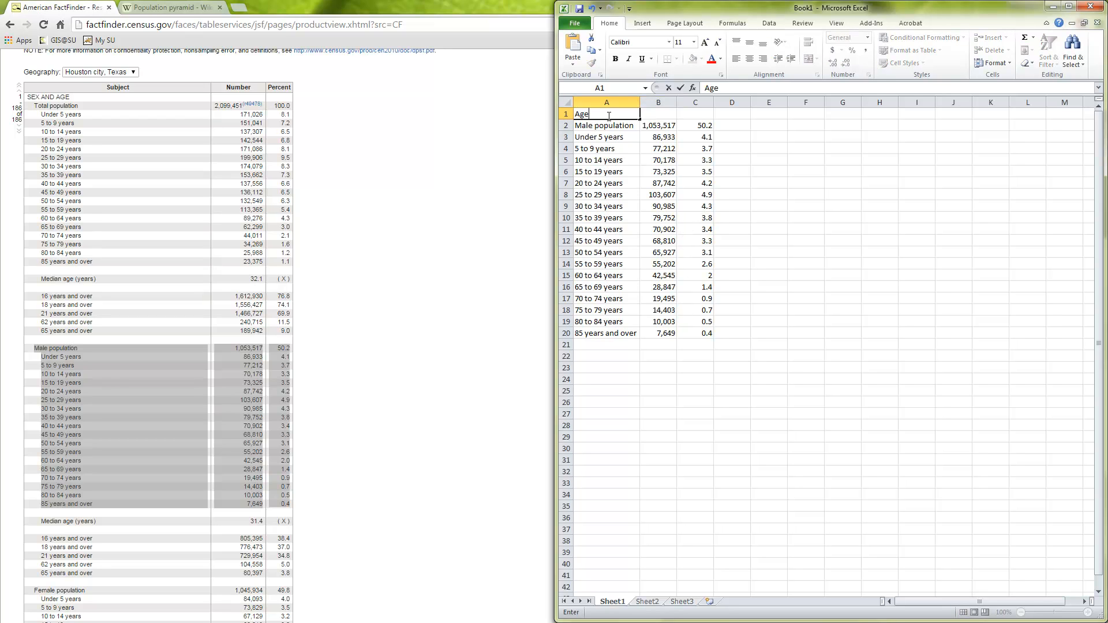
key("Tab")
type("Num")
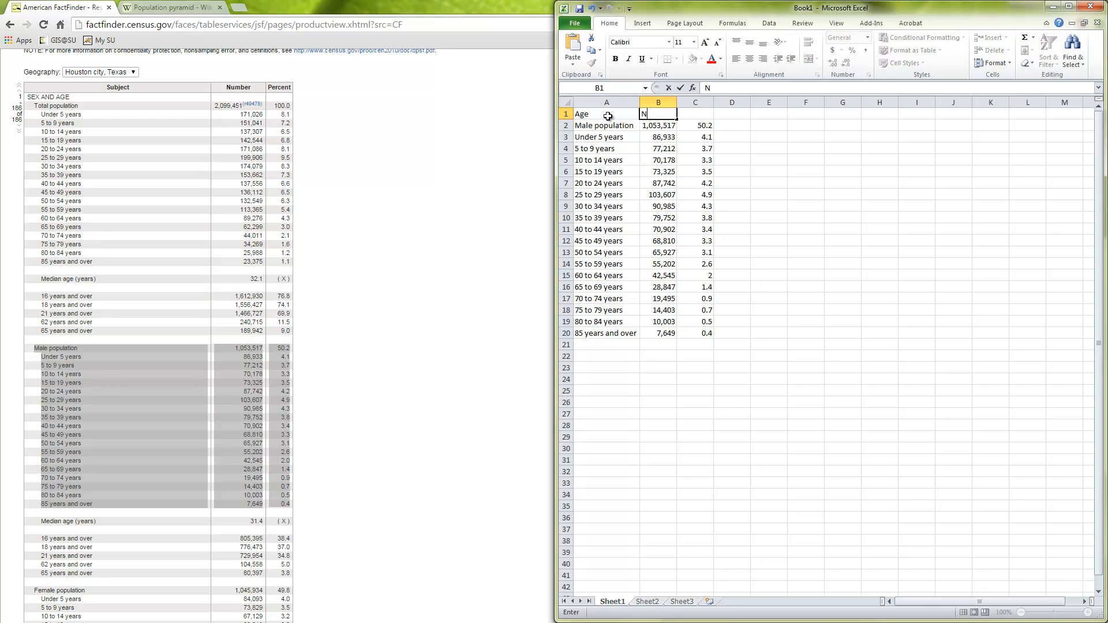
key("BackSpace")
key("BackSpace")
key("BackSpace")
type("Count")
key("Tab")
type("P")
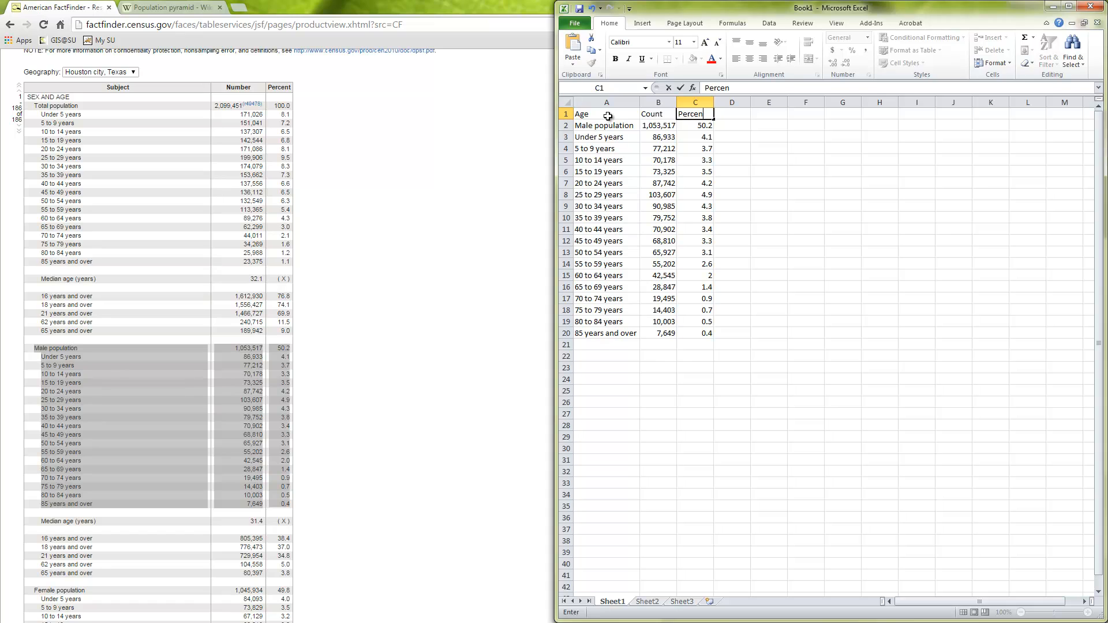
left_click(788, 179)
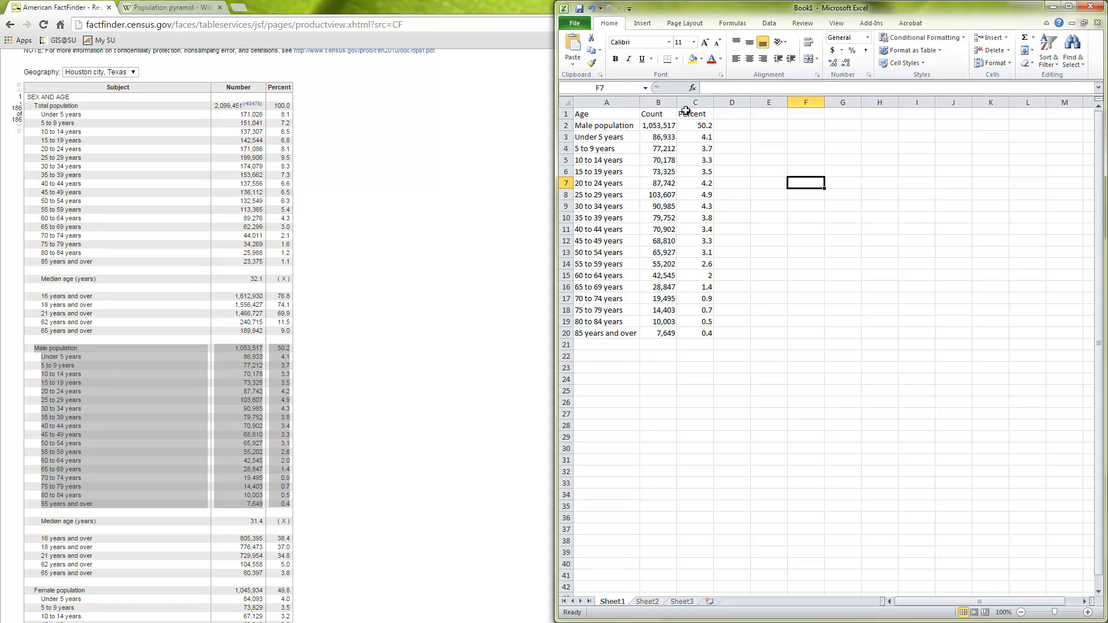
Enlarge the worksheet view to 120% and fit column B to its contents
left_click(1088, 612)
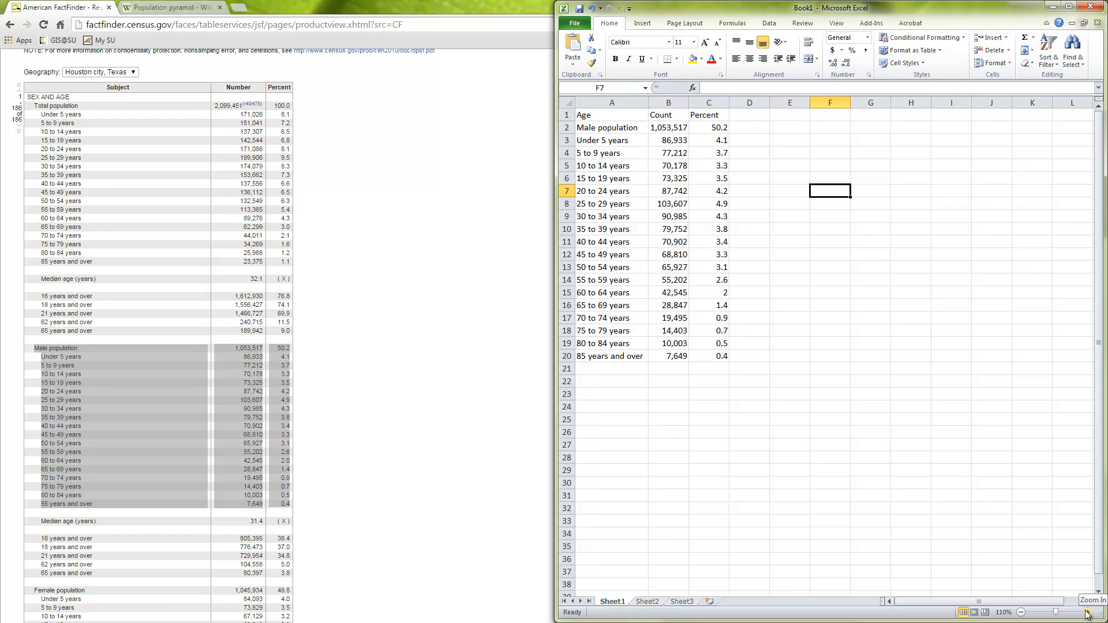
left_click(1088, 612)
double_click(702, 103)
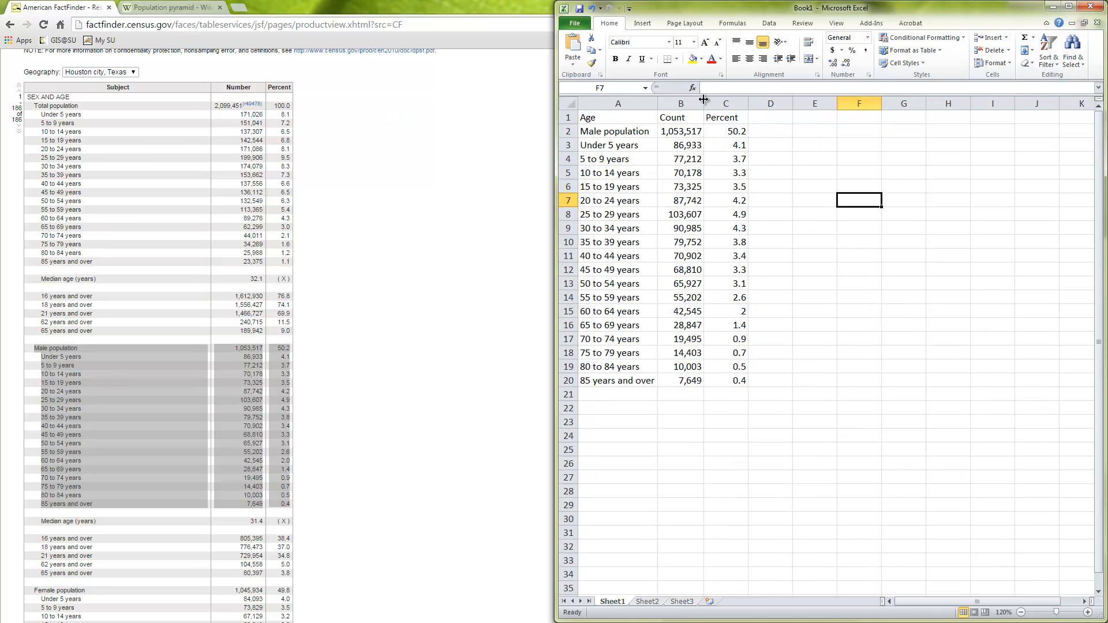
Copy the female population rows through 85 years and over from the census table and return to the Excel sheet
left_click(342, 410)
scroll(343, 411, "down", 8)
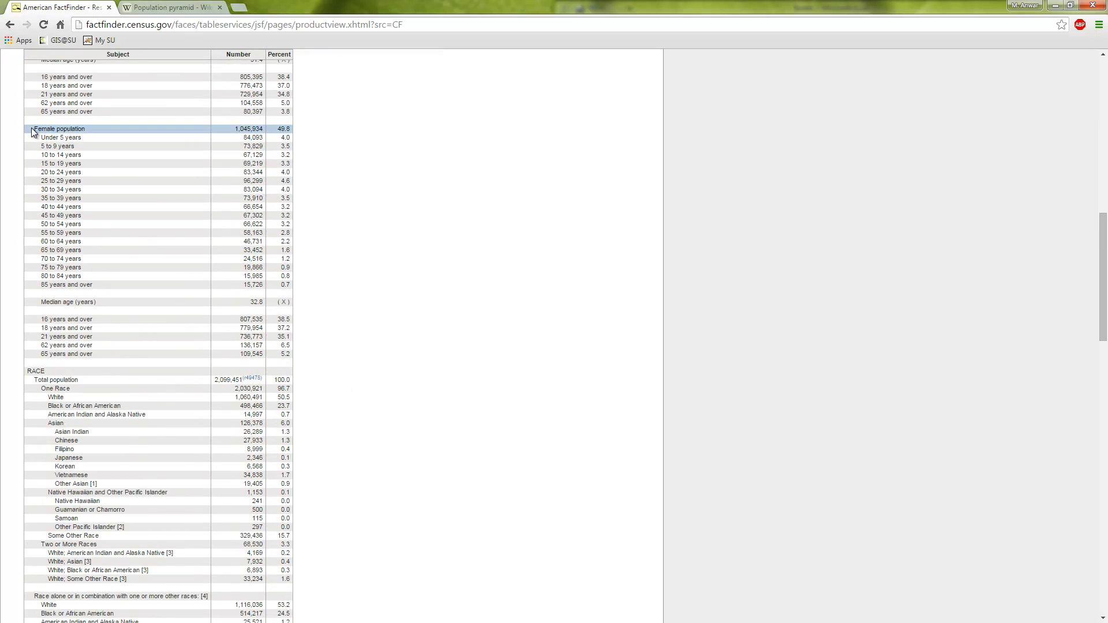
left_click_drag(31, 127, 290, 286)
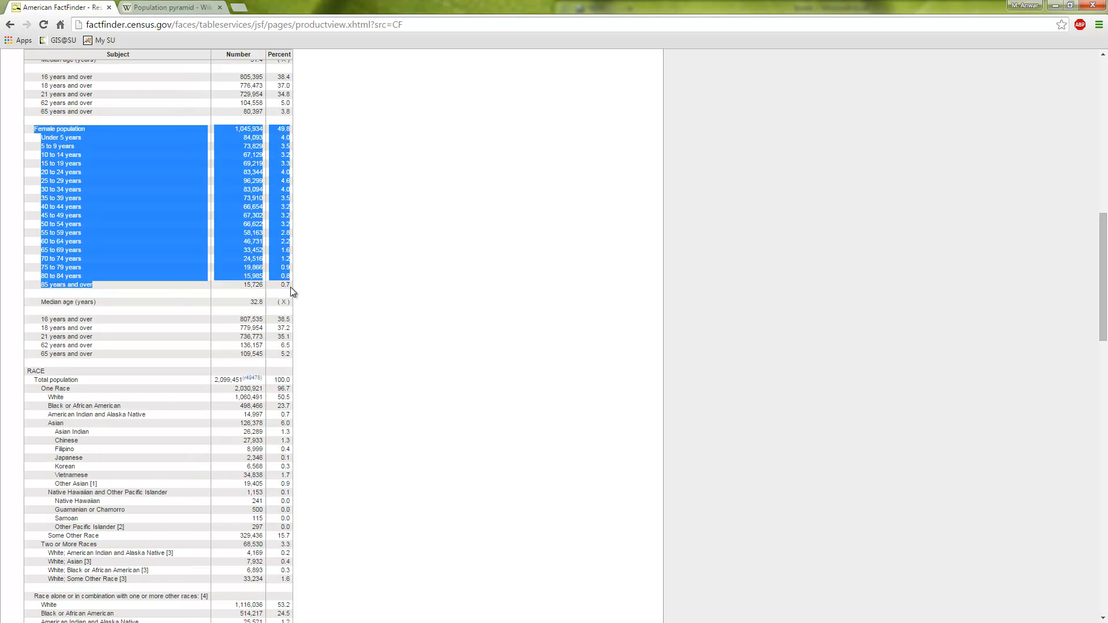
right_click(167, 205)
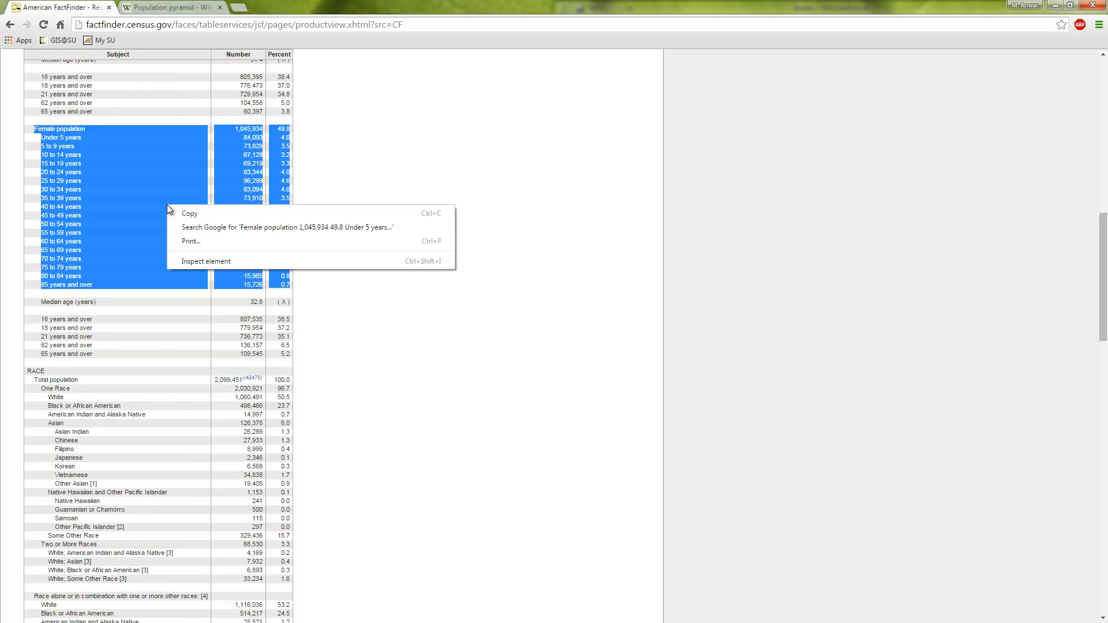
left_click(195, 216)
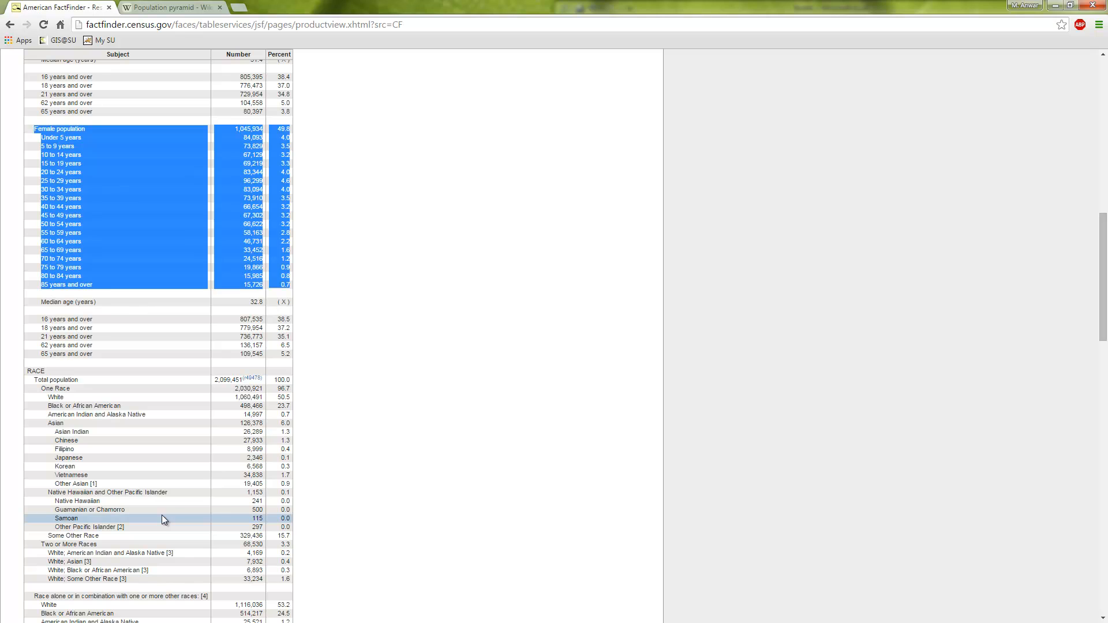
key("alt+Tab")
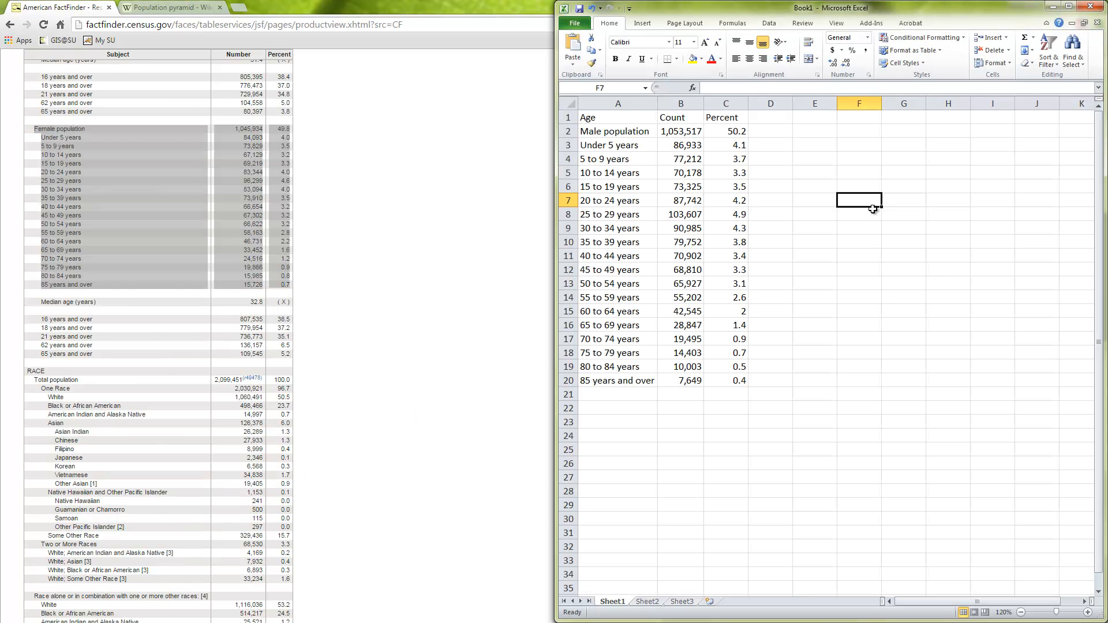
Try pasting the female population rows at cell D2 with their source formatting, and undo the paste
left_click(607, 408)
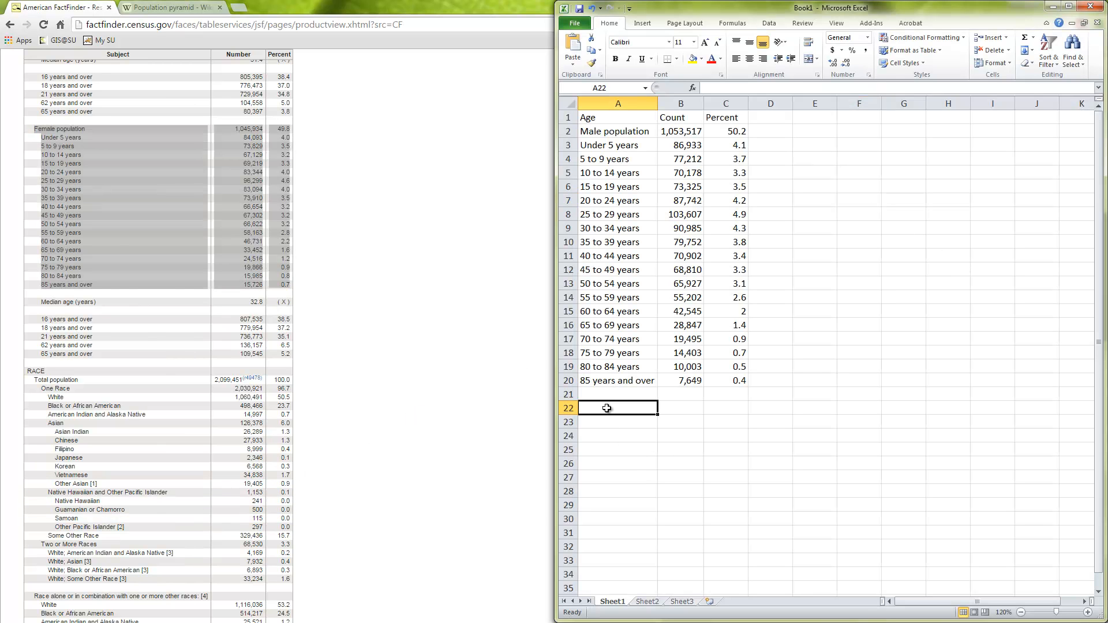
left_click(605, 396)
right_click(604, 396)
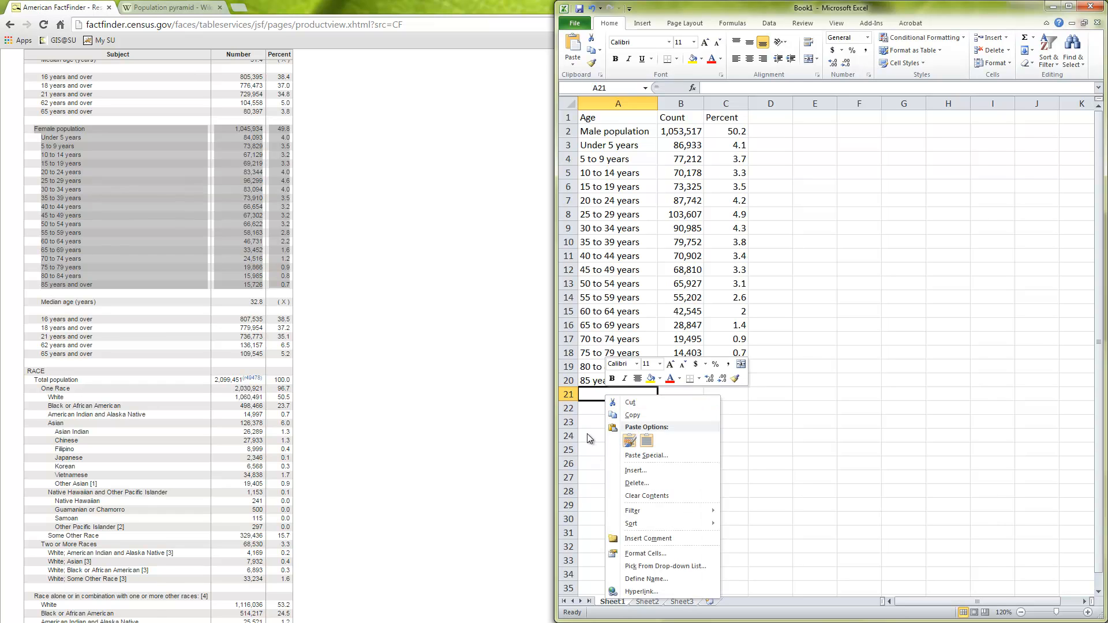
left_click(591, 413)
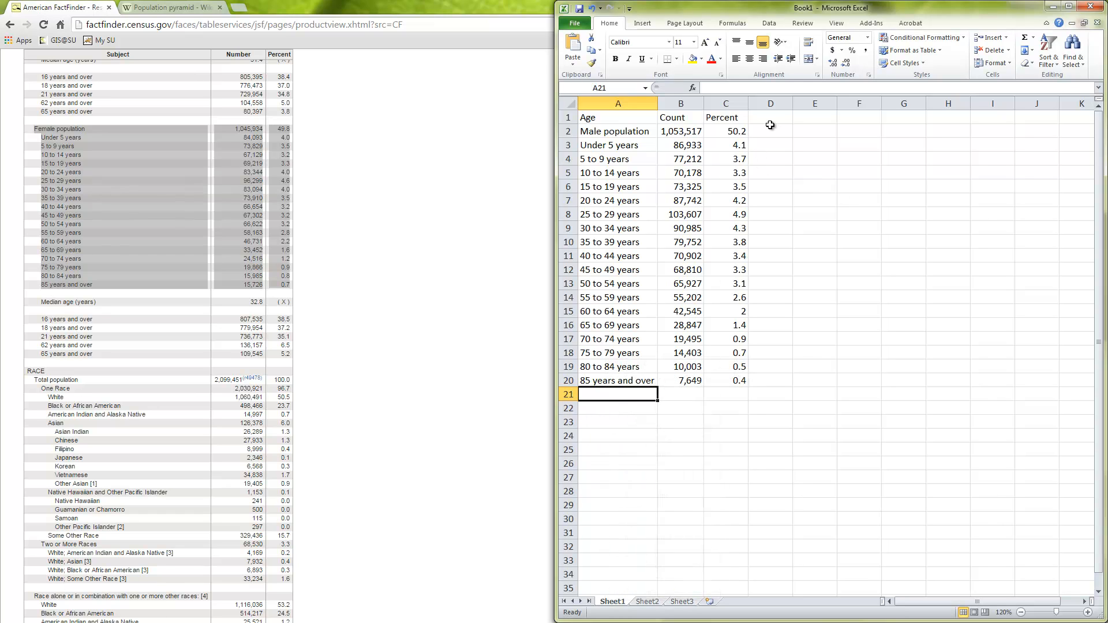
left_click(786, 135)
key("ctrl+v")
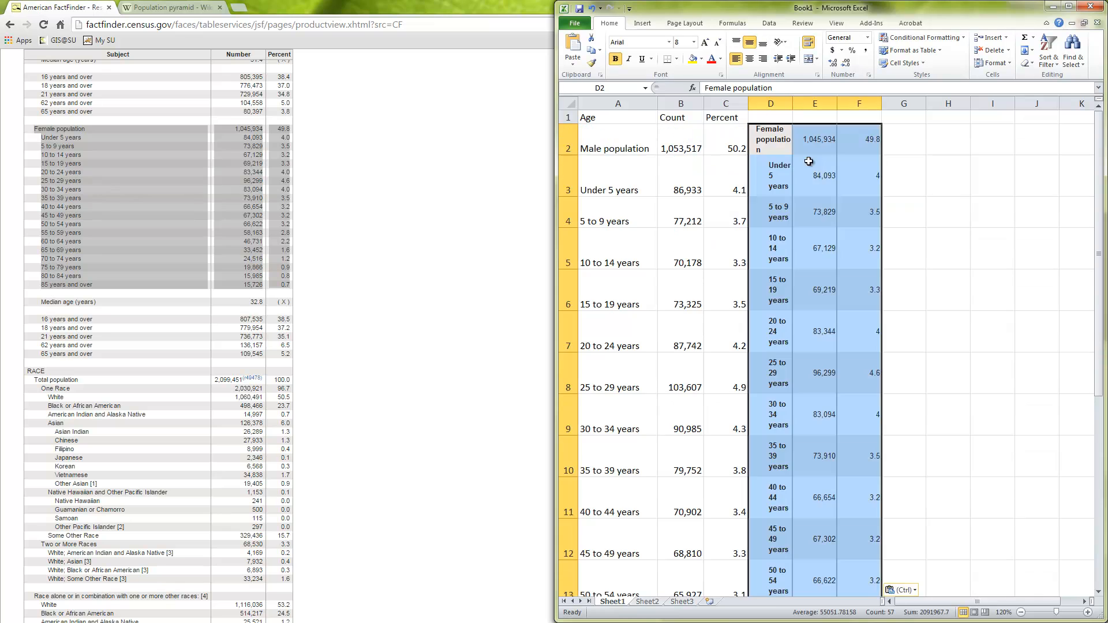
key("ctrl+z")
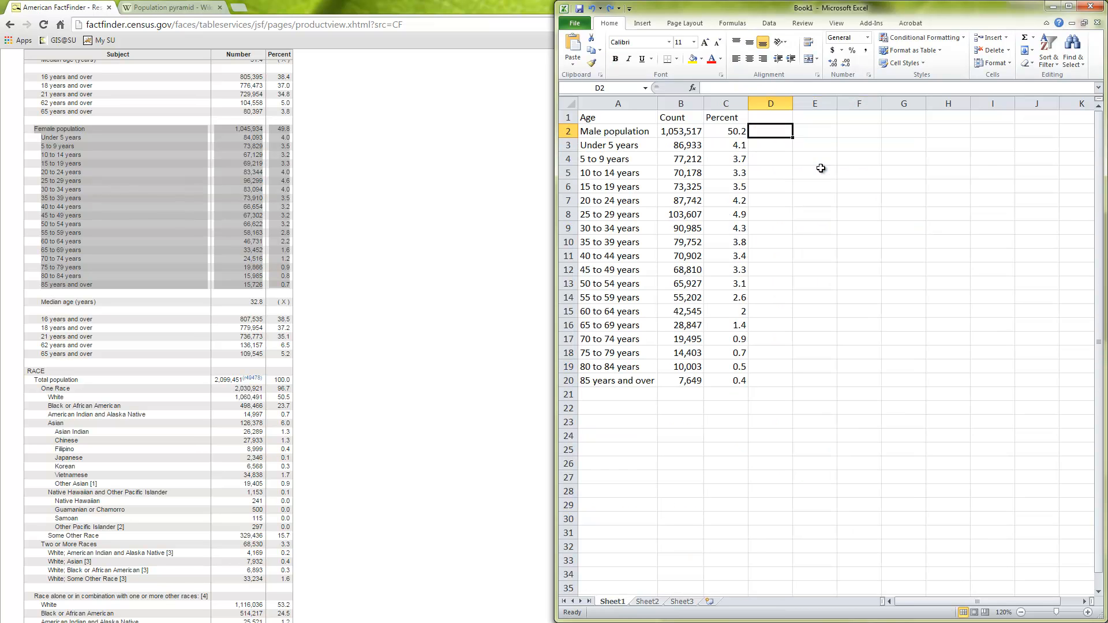
Paste the female population rows at cell D2 matching the destination formatting, and fit column E to its contents
right_click(782, 133)
left_click(821, 179)
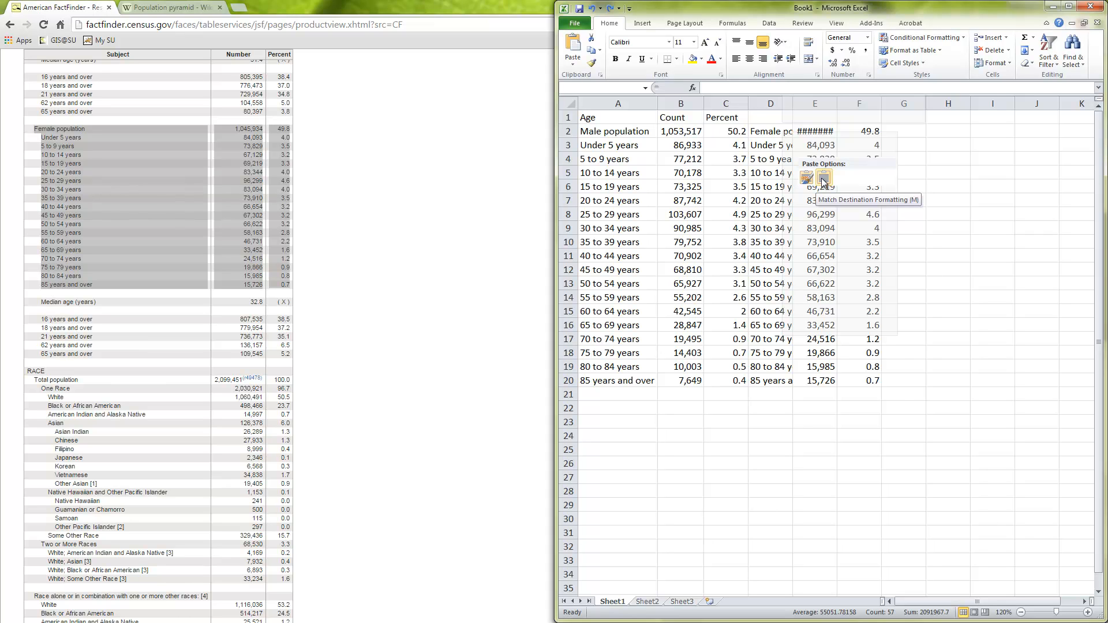
left_click(824, 181)
double_click(837, 104)
left_click(840, 165)
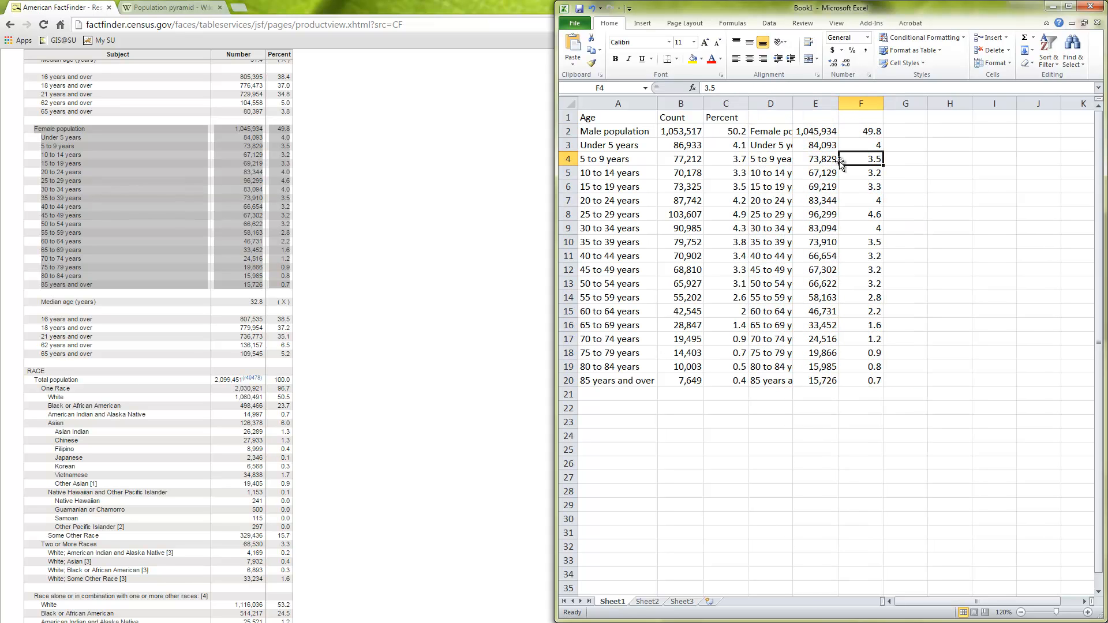
Copy the Age, Count and Percent headers from A1:C1 to D1:F1 and fit column D to its contents
left_click_drag(605, 116, 715, 117)
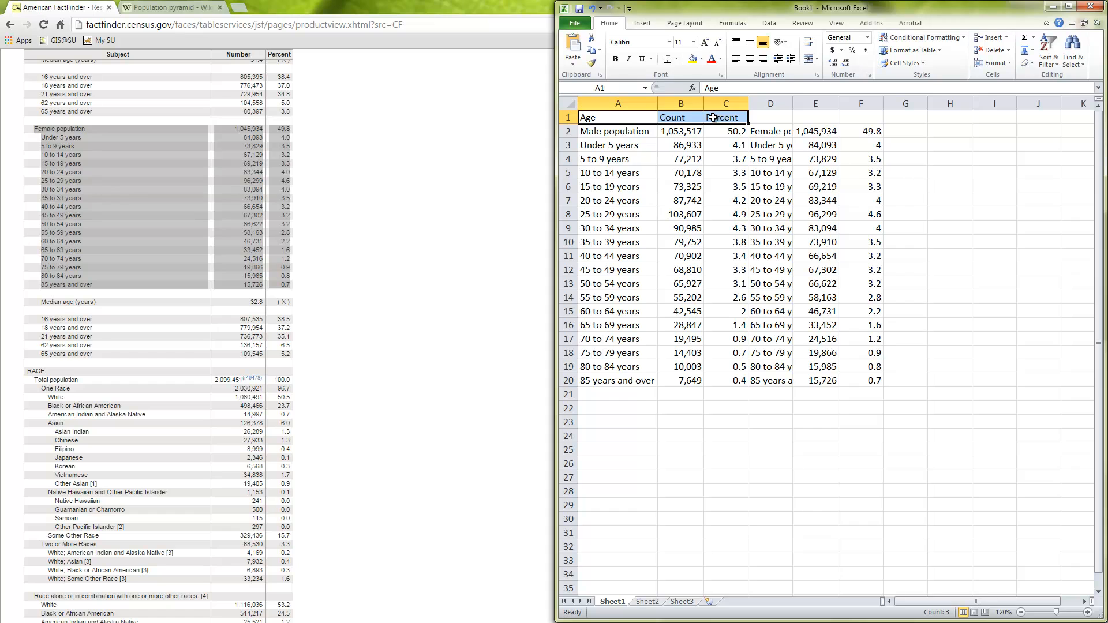
key("ctrl+c")
left_click(782, 117)
key("ctrl+v")
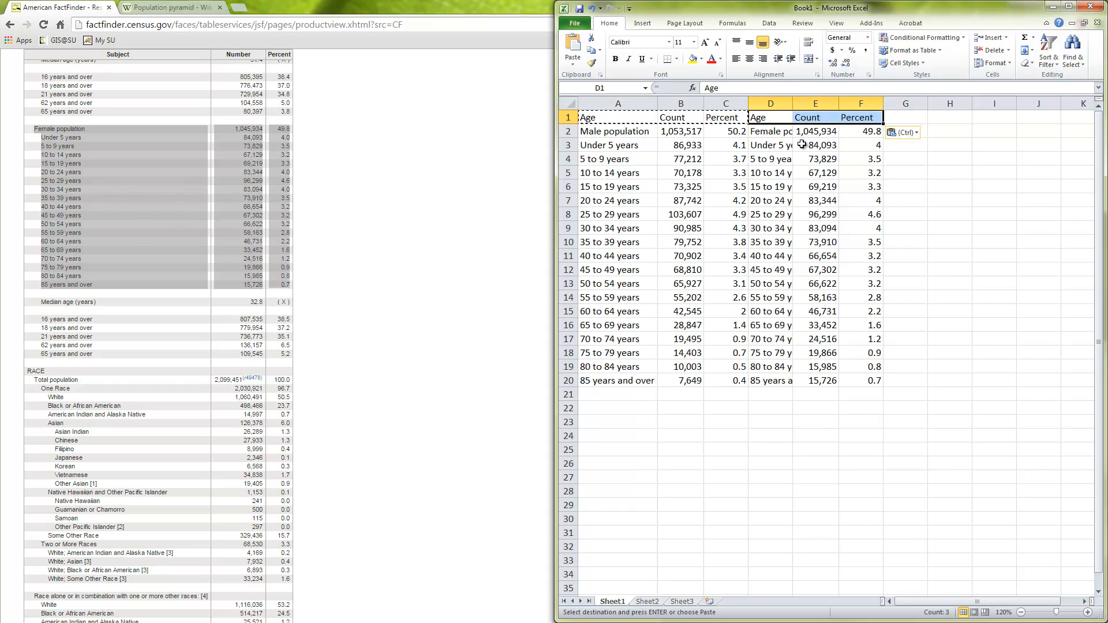
left_click(802, 144)
double_click(792, 103)
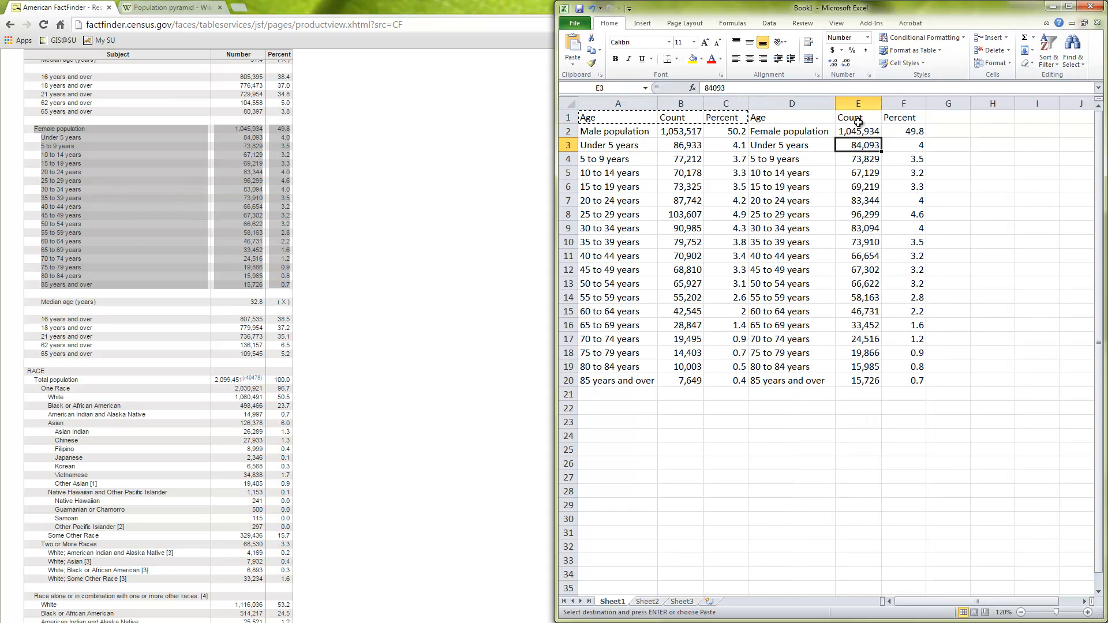
key("Down")
key("Down")
key("Down")
key("Down")
key("Down")
key("Down")
key("Down")
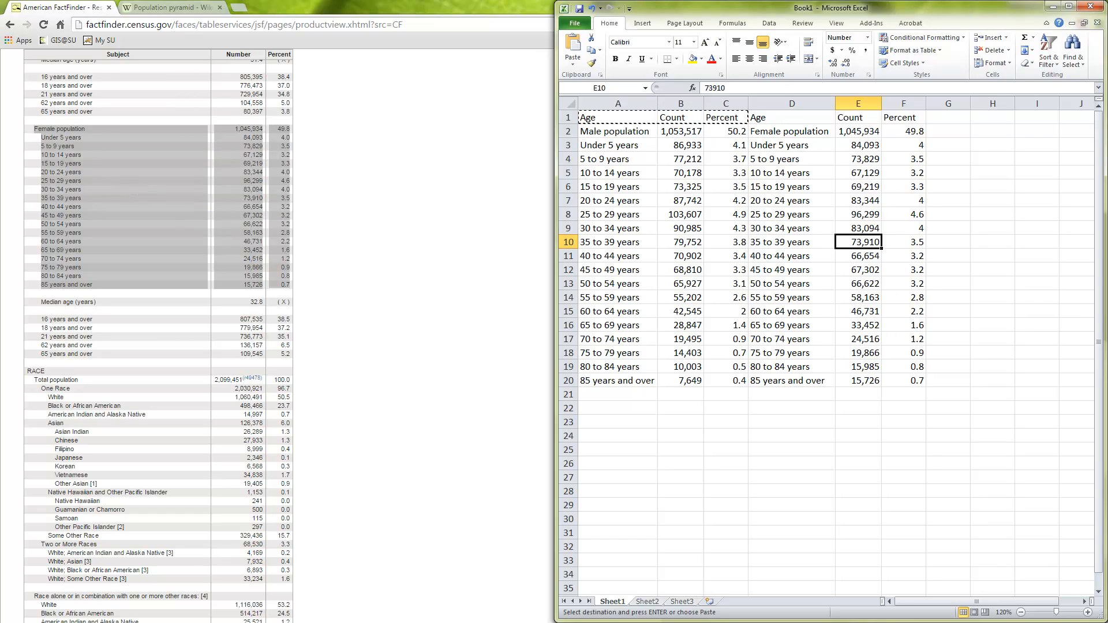
left_click(741, 200)
left_click_drag(600, 148, 645, 381)
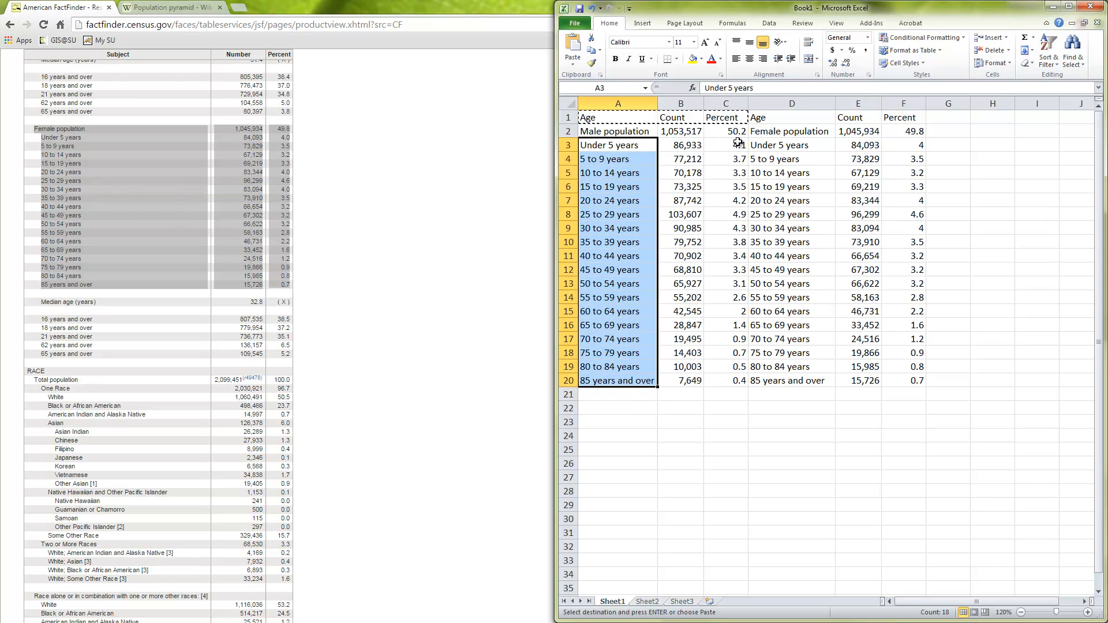
left_click_drag(732, 132, 744, 381)
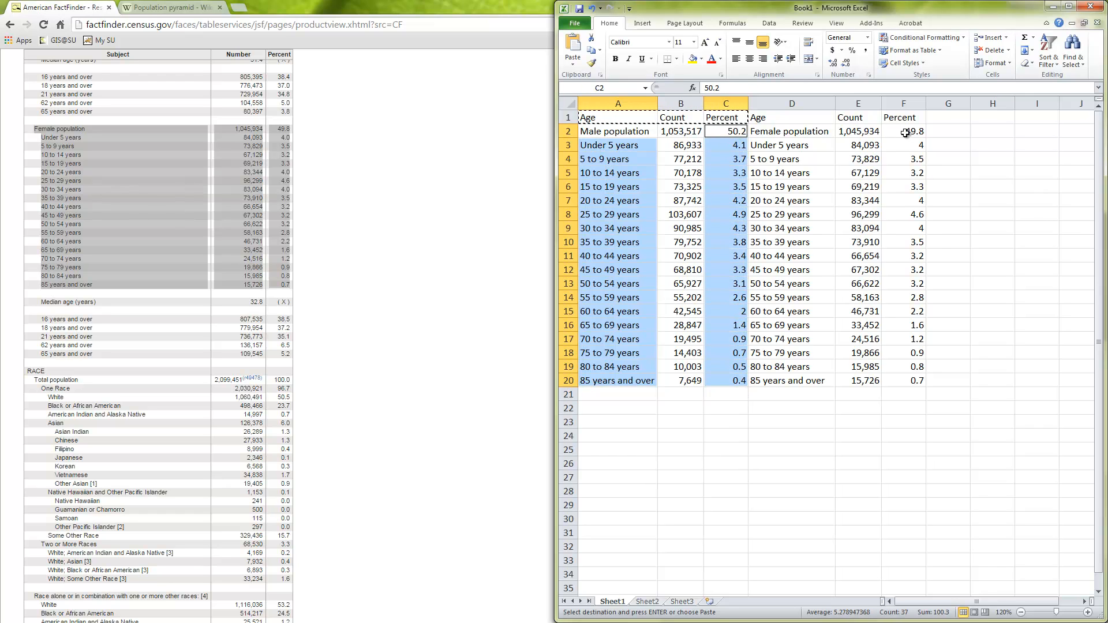
left_click_drag(909, 131, 918, 382)
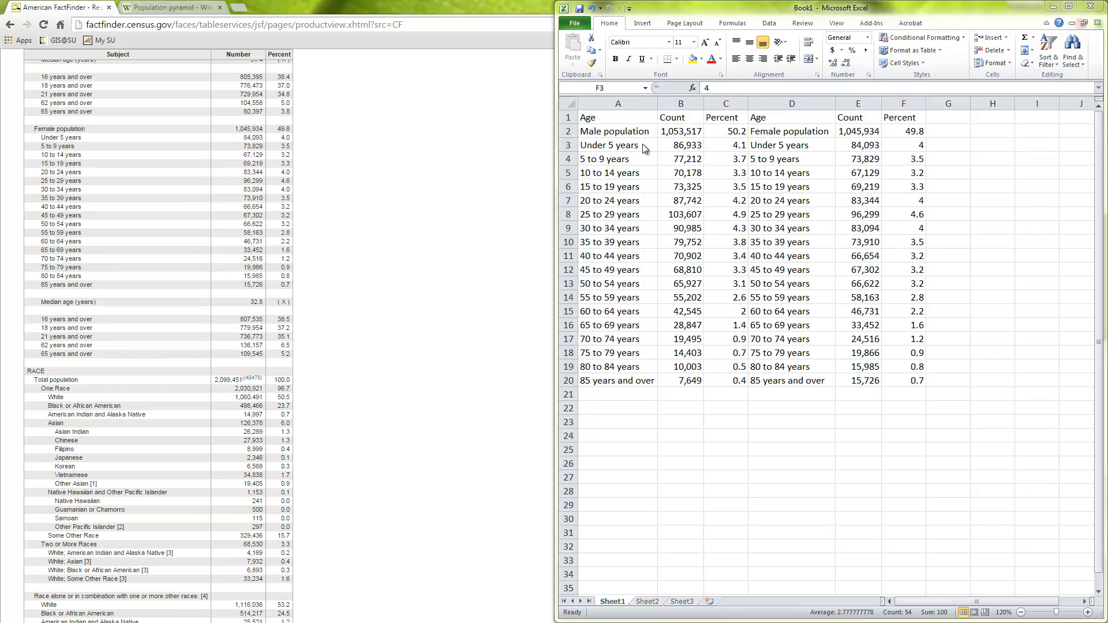
Insert a 2-D clustered bar chart from the age groups in A3:A20 and the male percentages in C3:C20
left_click_drag(645, 149, 629, 385)
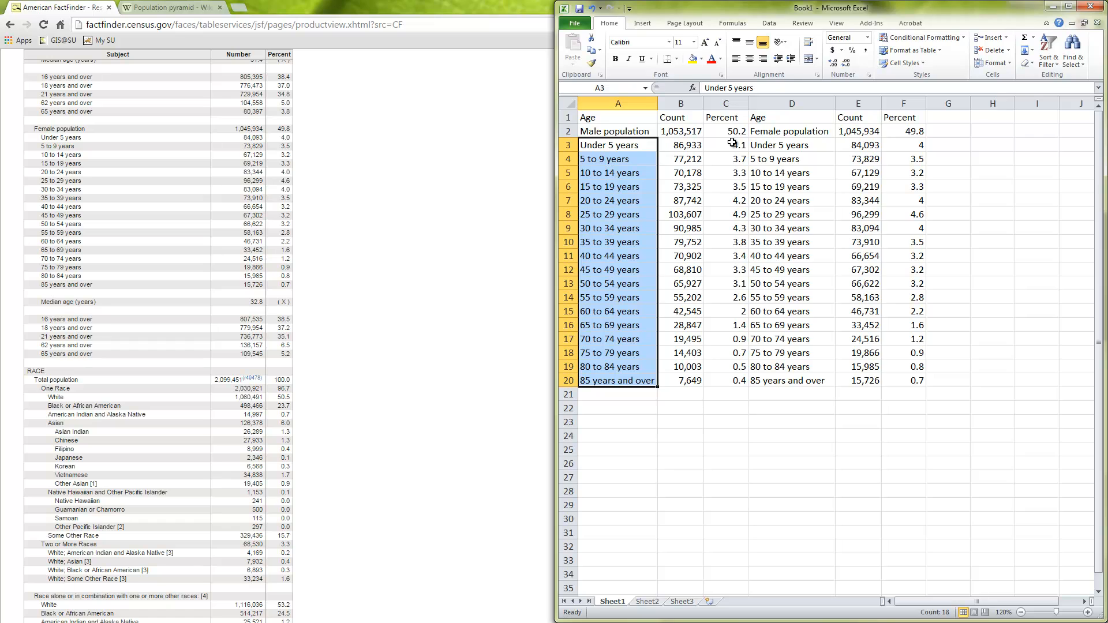
left_click_drag(732, 143, 730, 385)
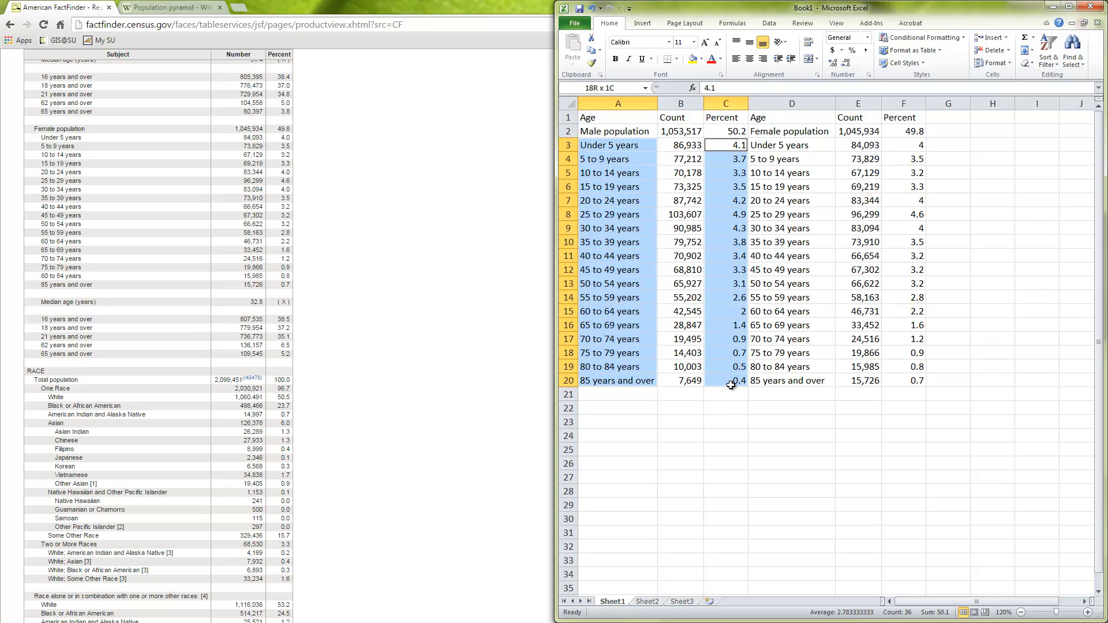
left_click(644, 23)
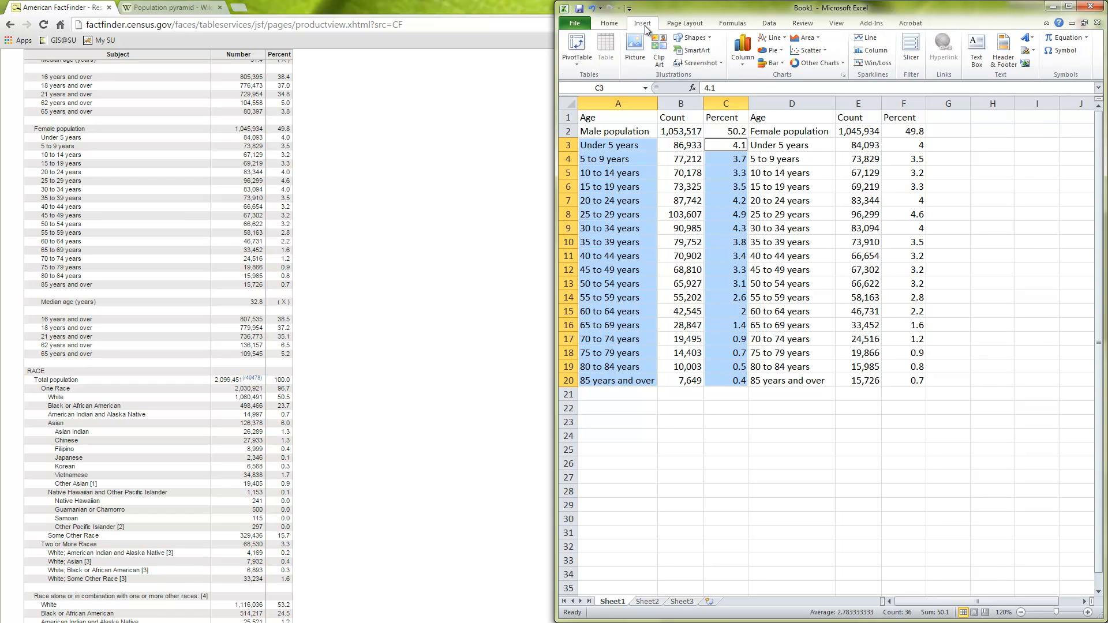
left_click(776, 63)
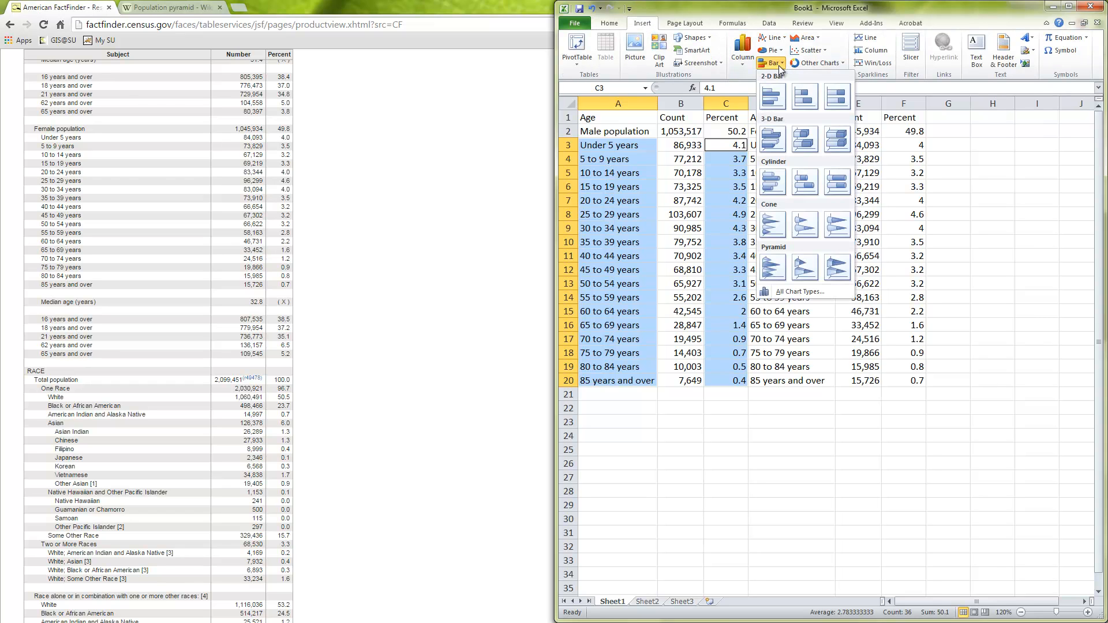
left_click(774, 95)
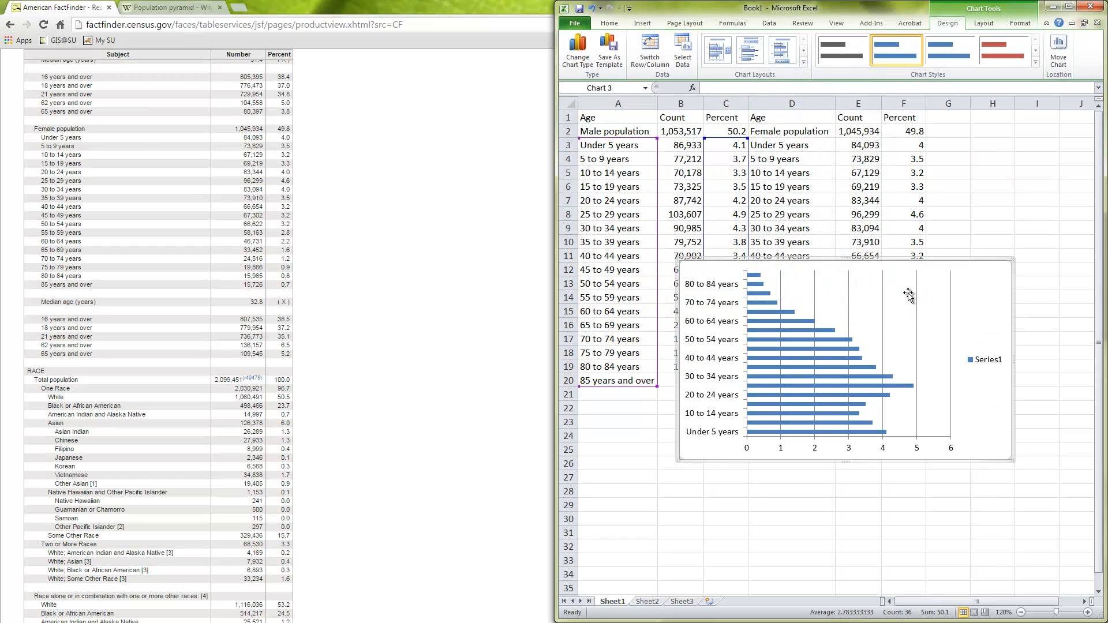
Maximize the workbook window and move the male bar chart off the data to the empty area around columns O to V
left_click(898, 354)
left_click_drag(898, 354, 920, 325)
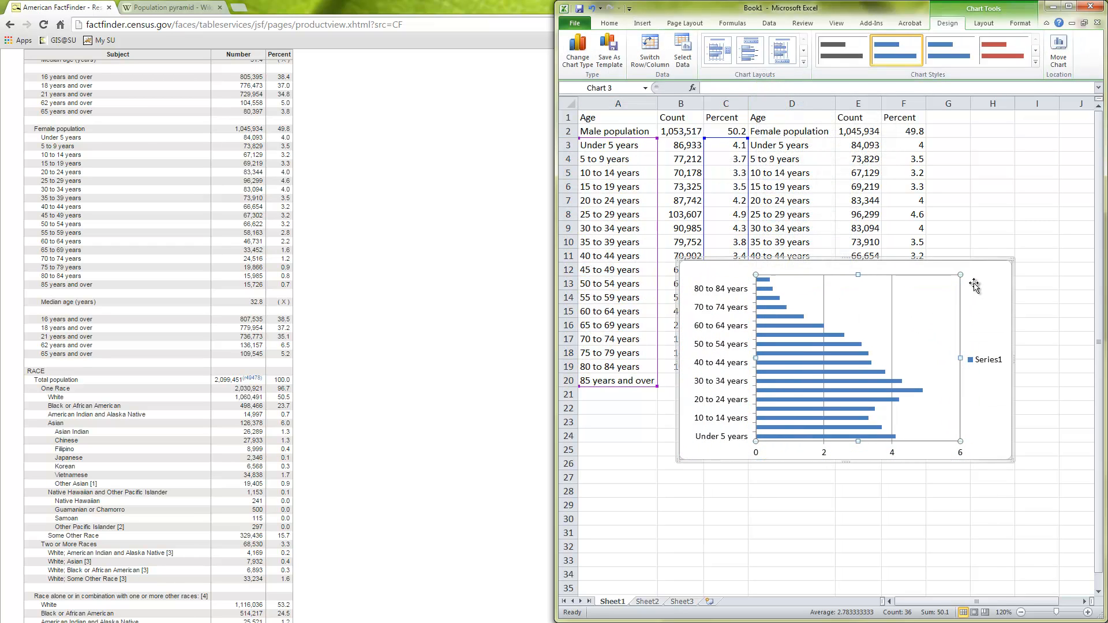
left_click_drag(981, 265, 896, 402)
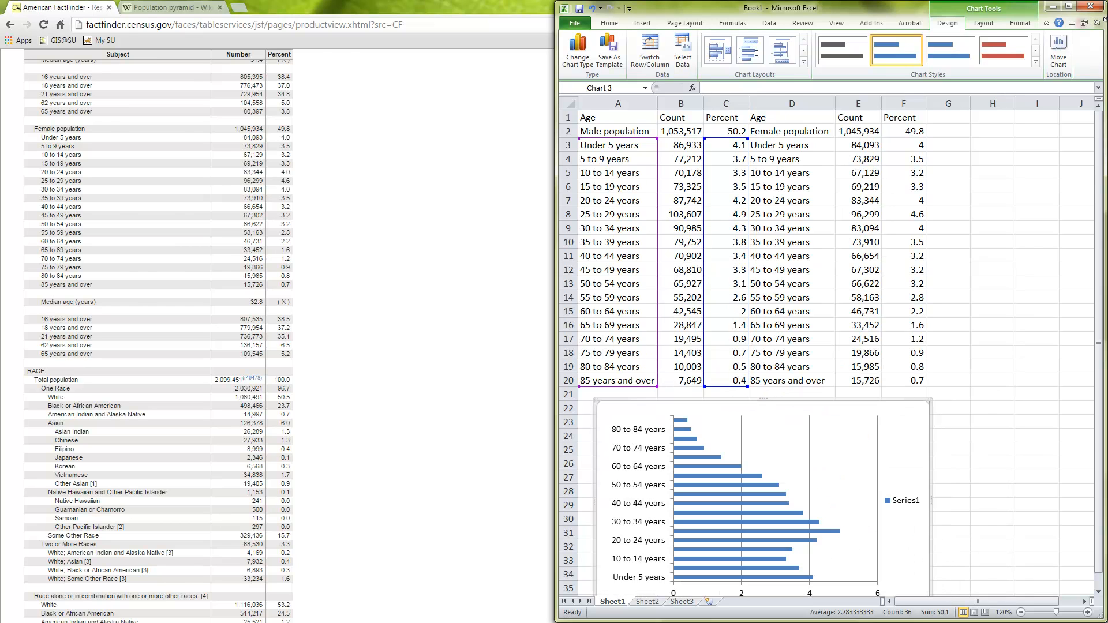
left_click(1069, 7)
left_click_drag(296, 405, 989, 156)
left_click(655, 238)
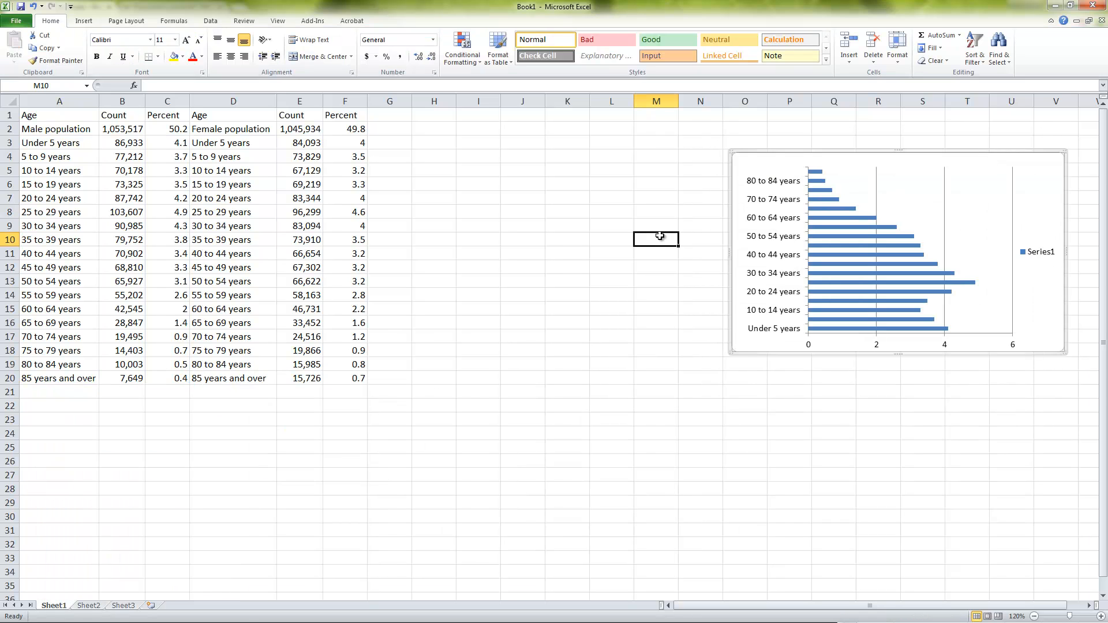
left_click_drag(67, 140, 75, 376)
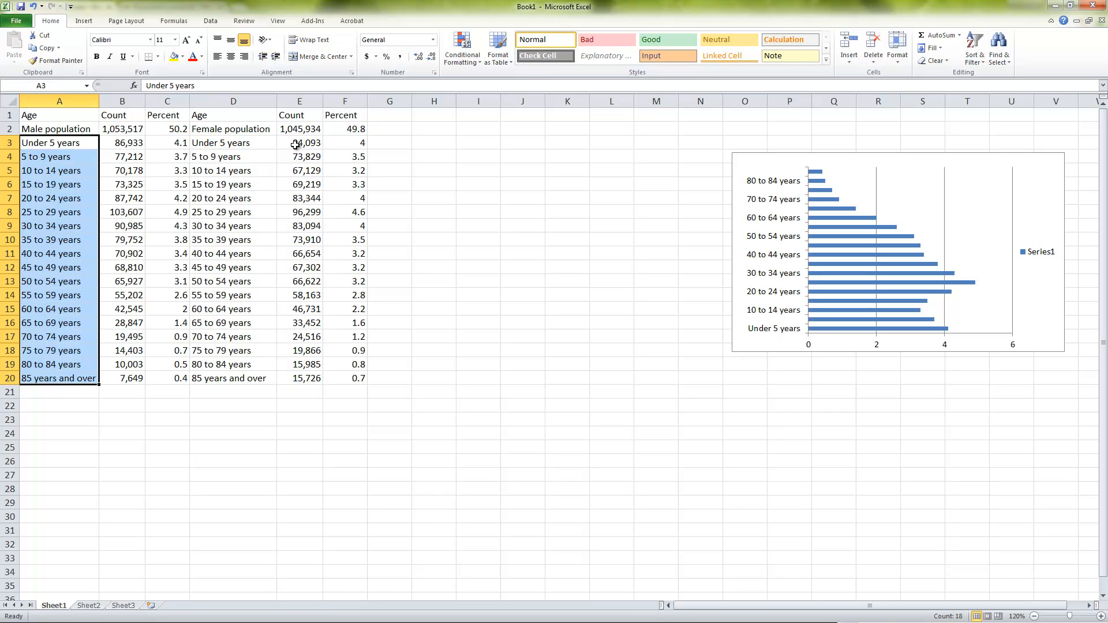
left_click_drag(75, 141, 84, 380)
left_click_drag(306, 143, 295, 378)
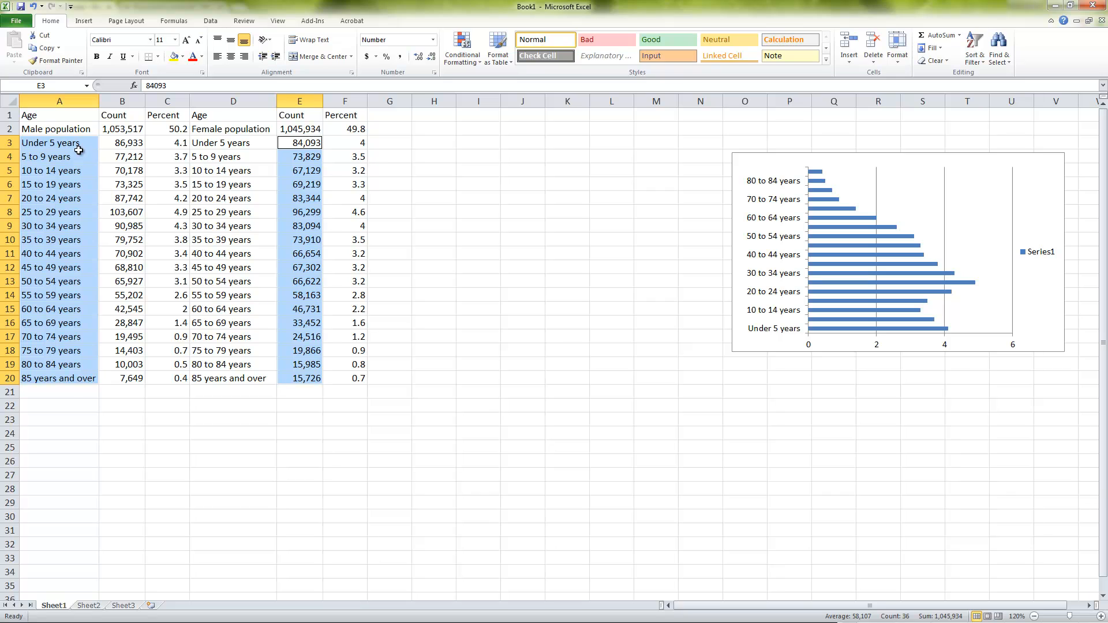
Try a 2-D clustered bar chart from the age groups in A3:A20 and the female percentages in F3:F20, and delete it
left_click_drag(79, 150, 84, 375)
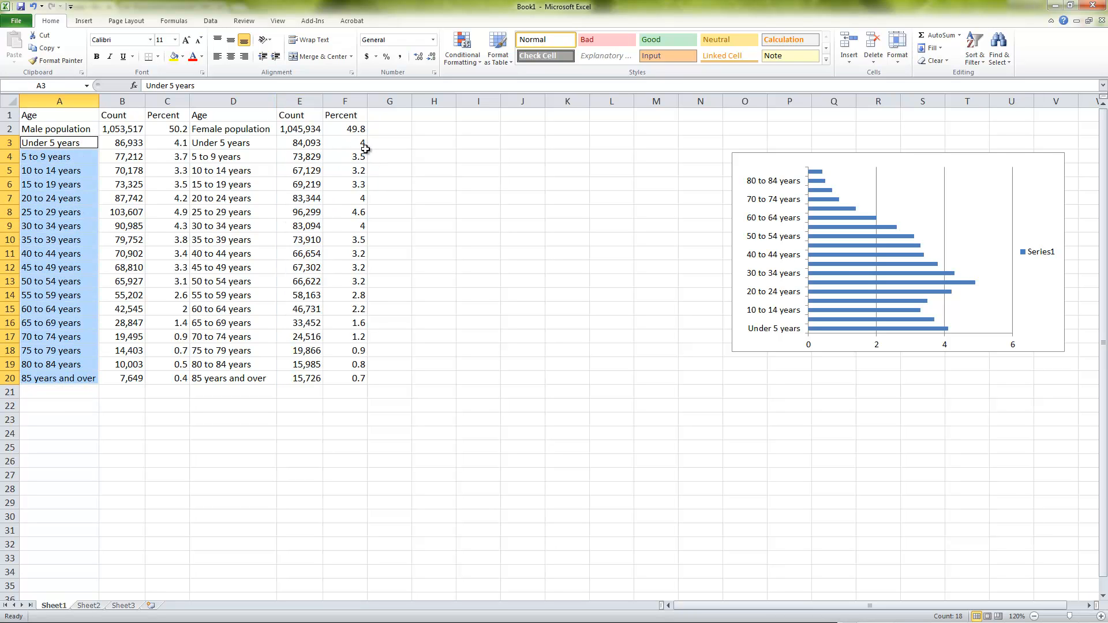
left_click_drag(361, 141, 355, 378)
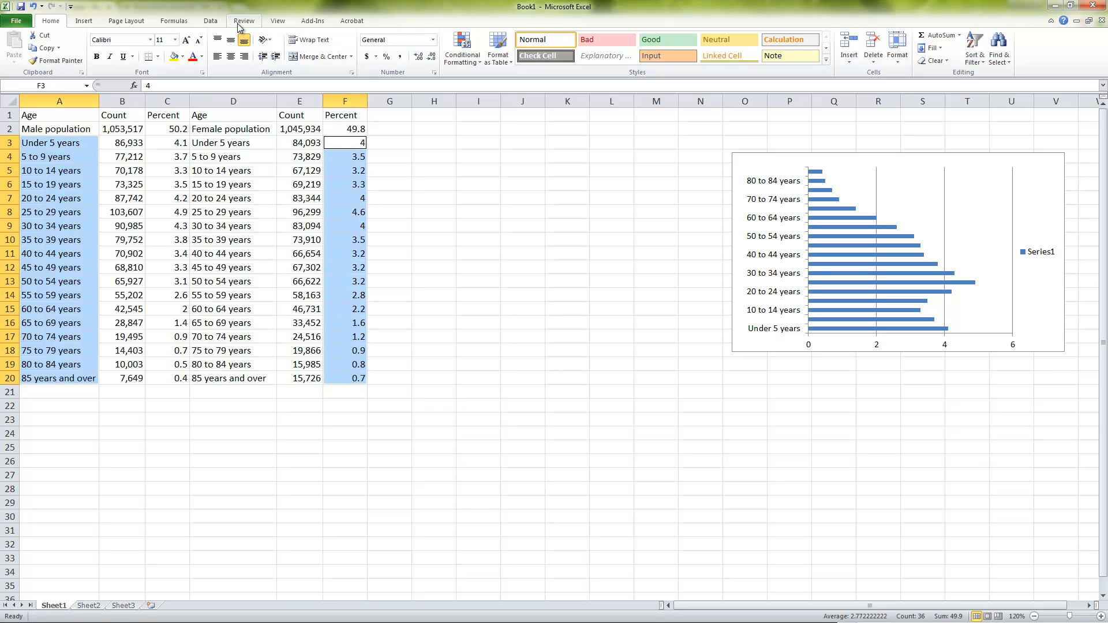
left_click(85, 25)
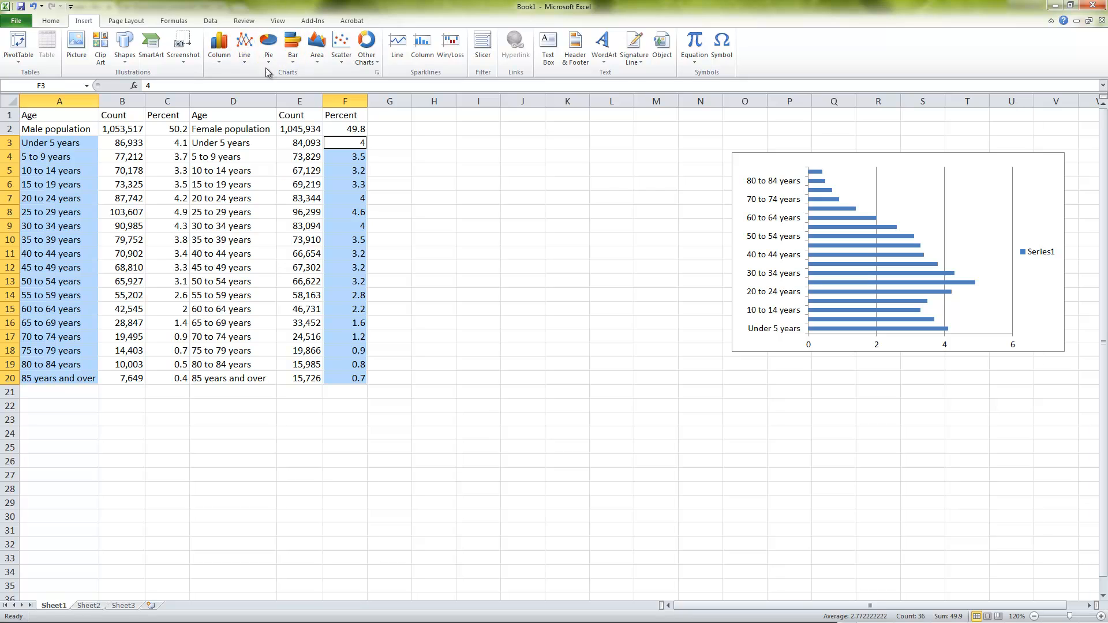
left_click(293, 49)
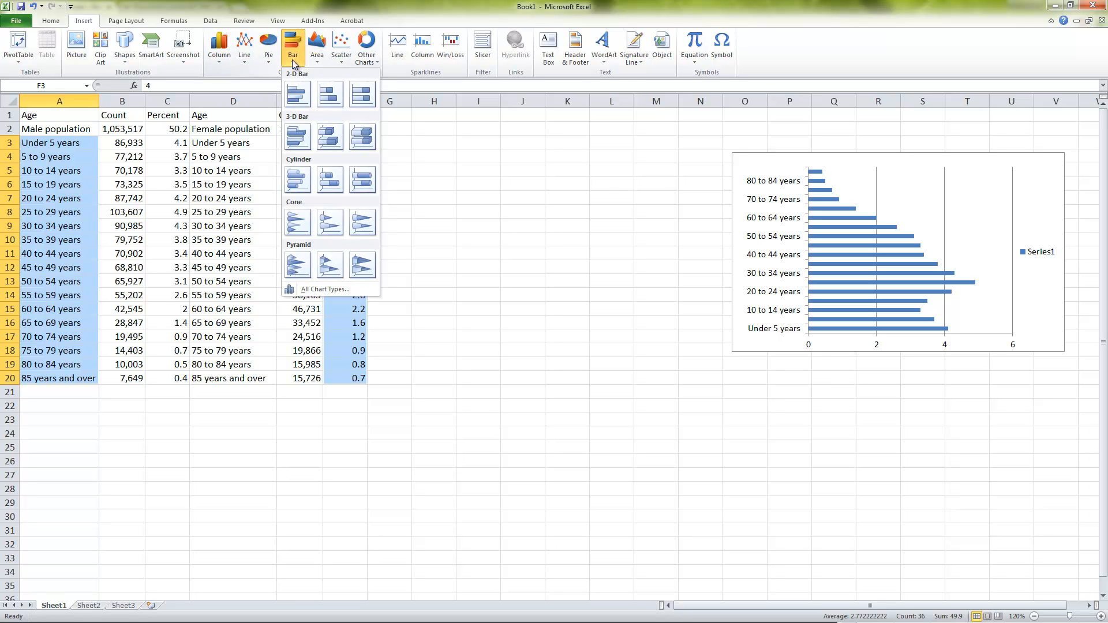
left_click(299, 93)
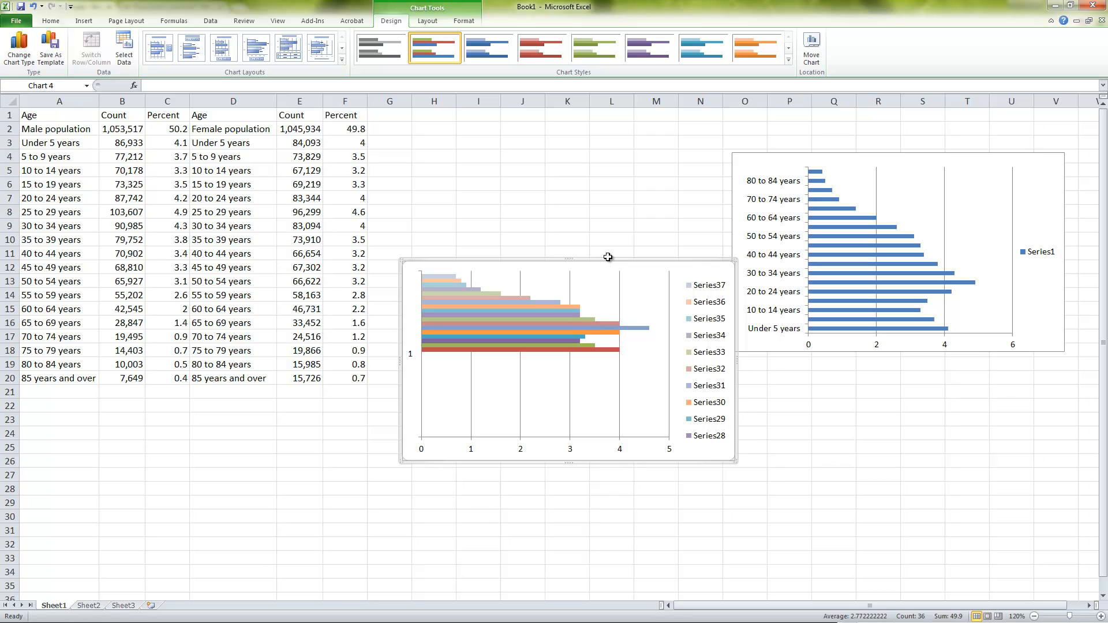
key("Delete")
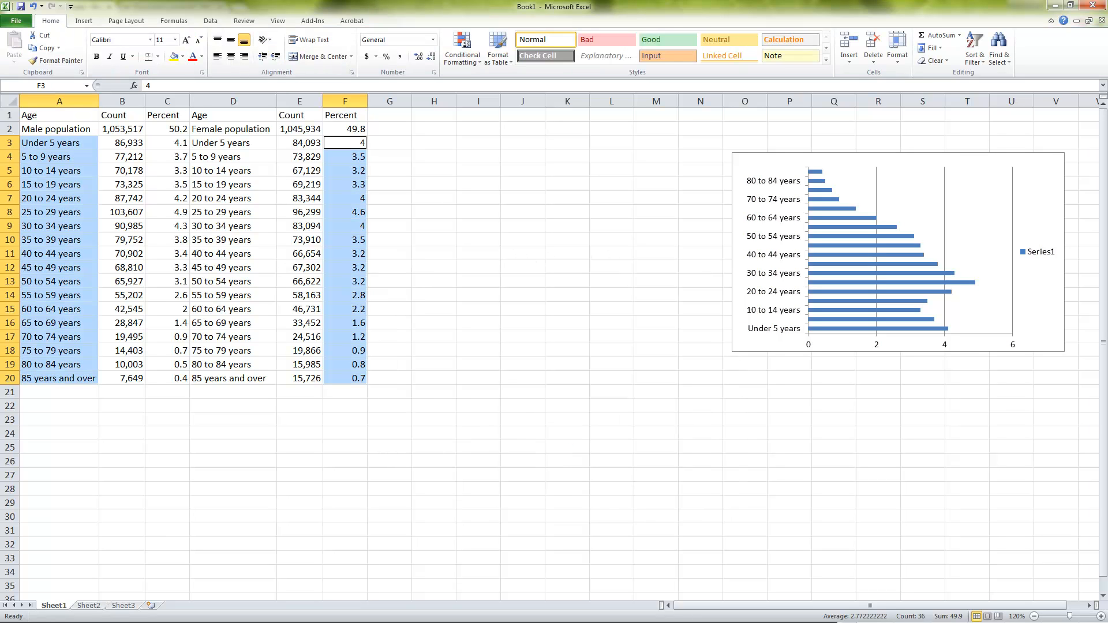
left_click(283, 4)
left_click(88, 153)
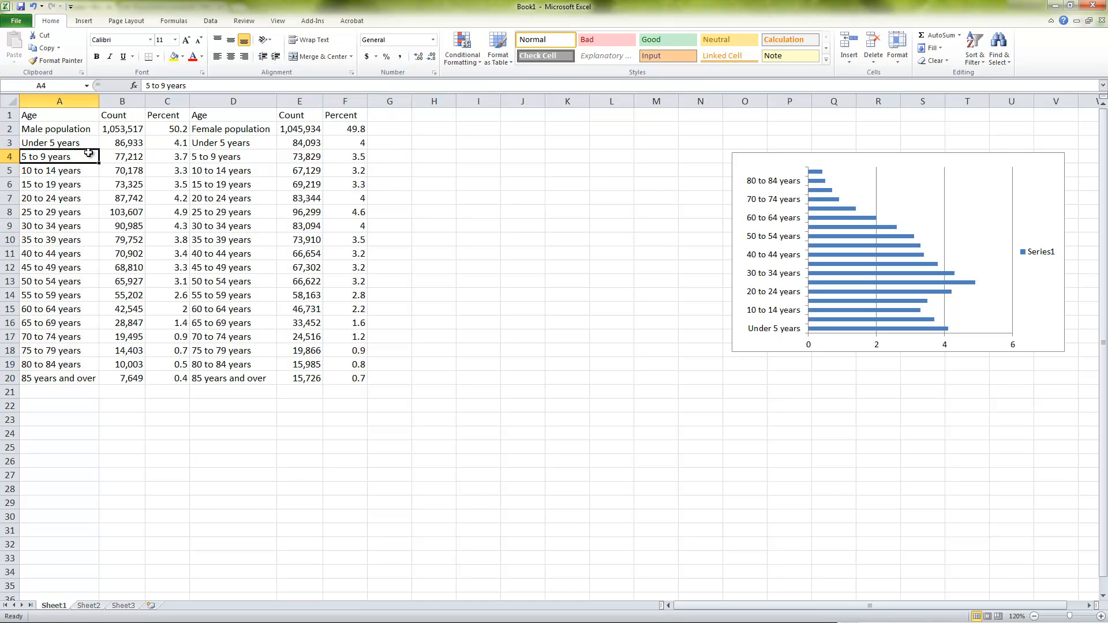
left_click_drag(71, 143, 80, 378)
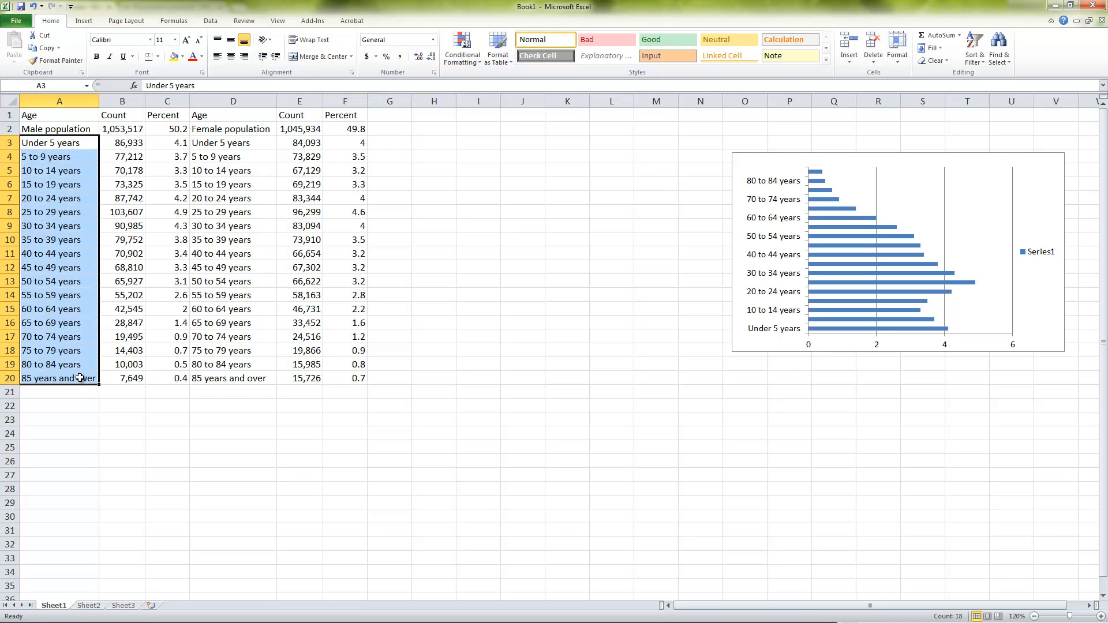
left_click_drag(364, 130, 359, 364)
left_click(356, 139)
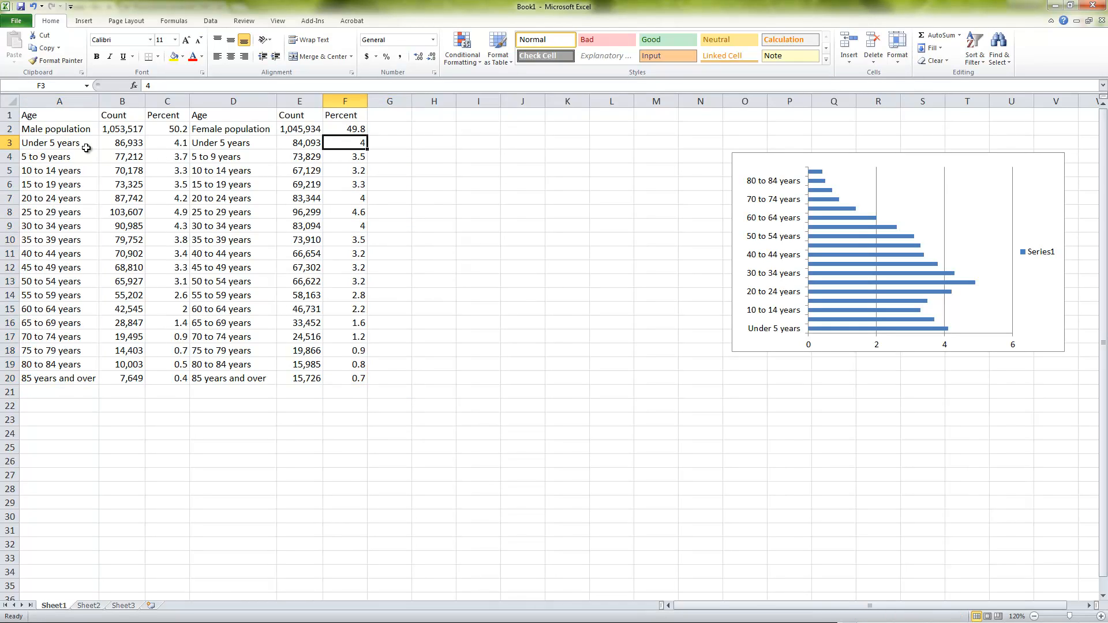
Insert a 2-D clustered bar chart from the age groups in A3:A20 and female percentages in F3:F20, and place it beside the male chart
left_click_drag(86, 149, 86, 379)
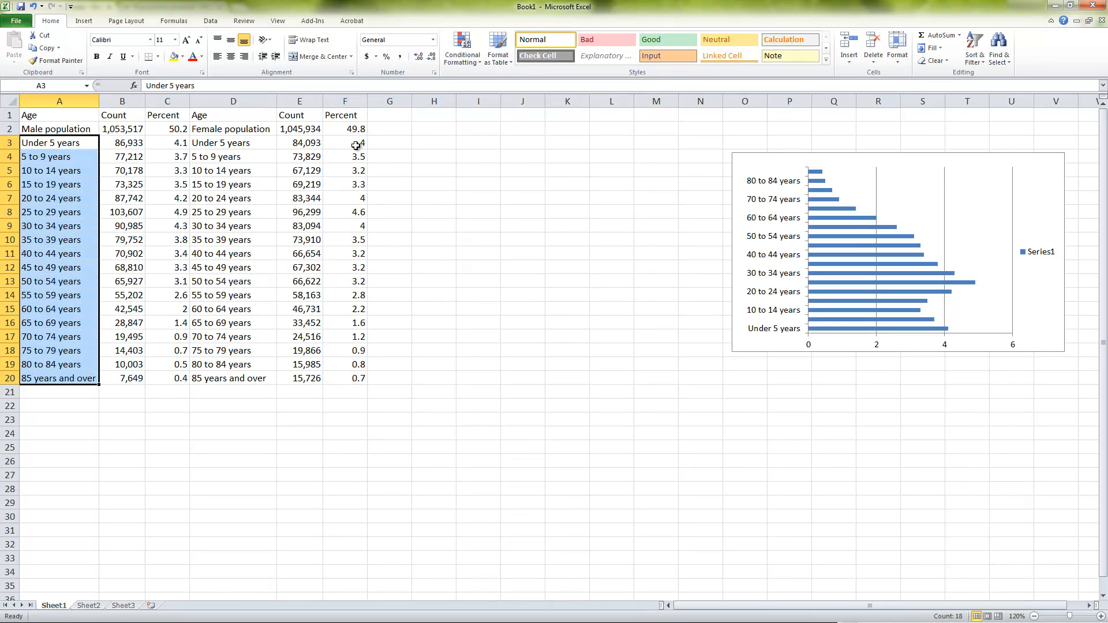
left_click_drag(356, 146, 364, 376)
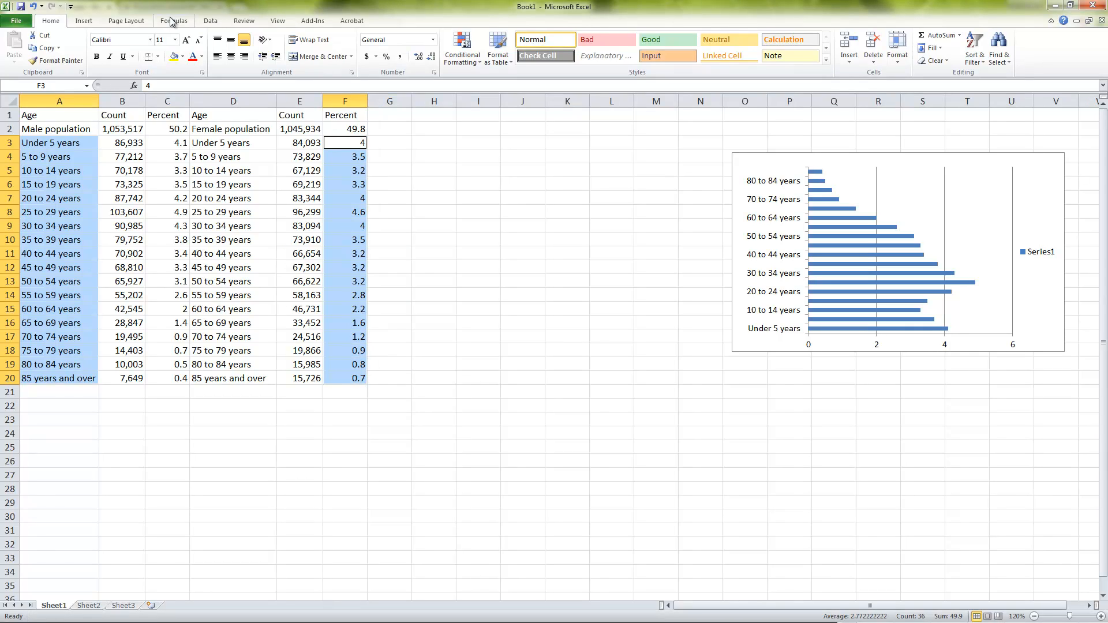
left_click(84, 22)
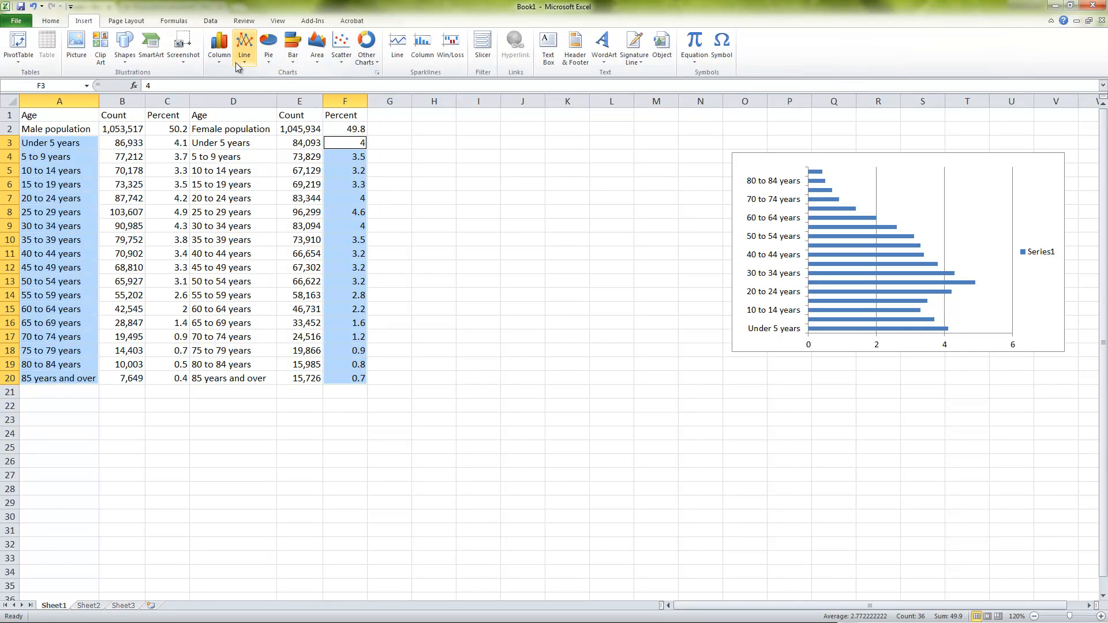
left_click(293, 55)
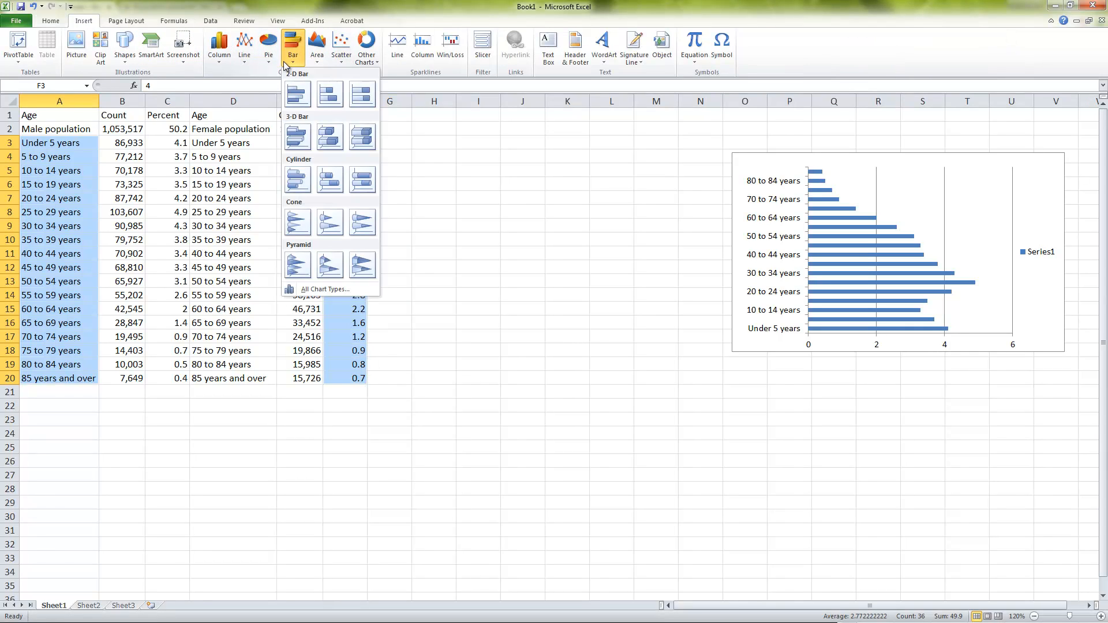
left_click(303, 95)
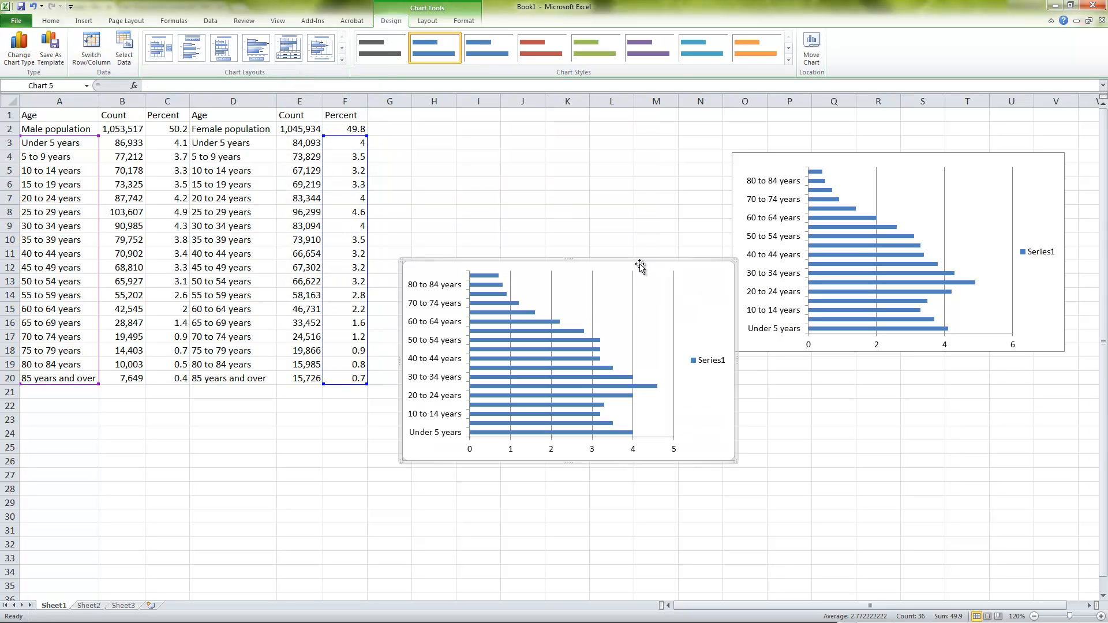
left_click_drag(640, 264, 642, 160)
Try removing the Series1 legends from the female and male charts, and undo the deletions
left_click(704, 260)
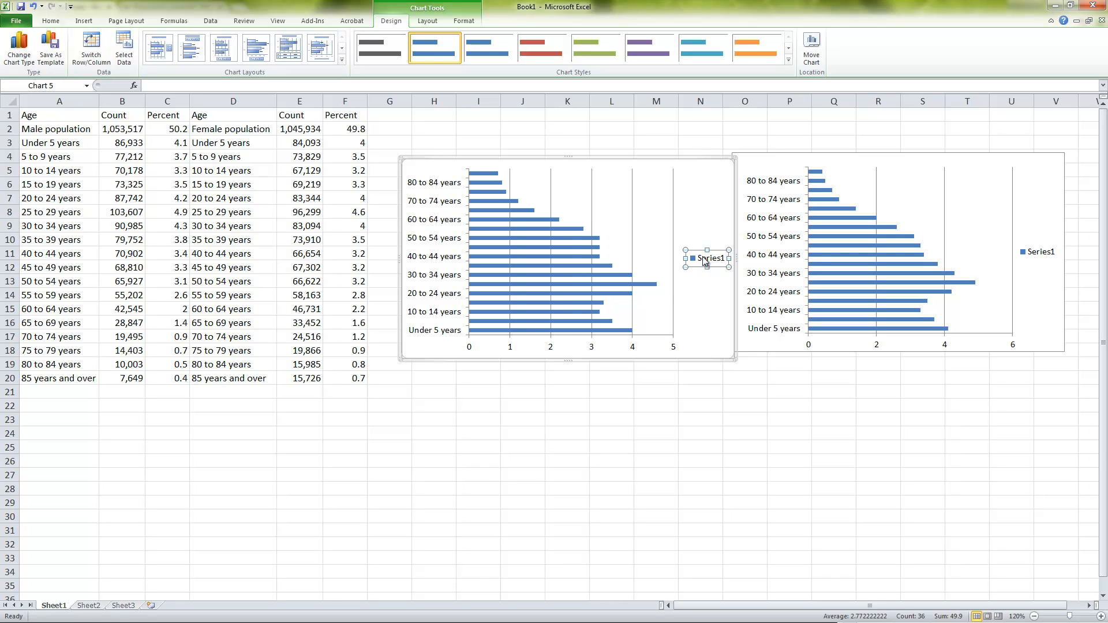
key("Delete")
left_click(1050, 254)
key("Delete")
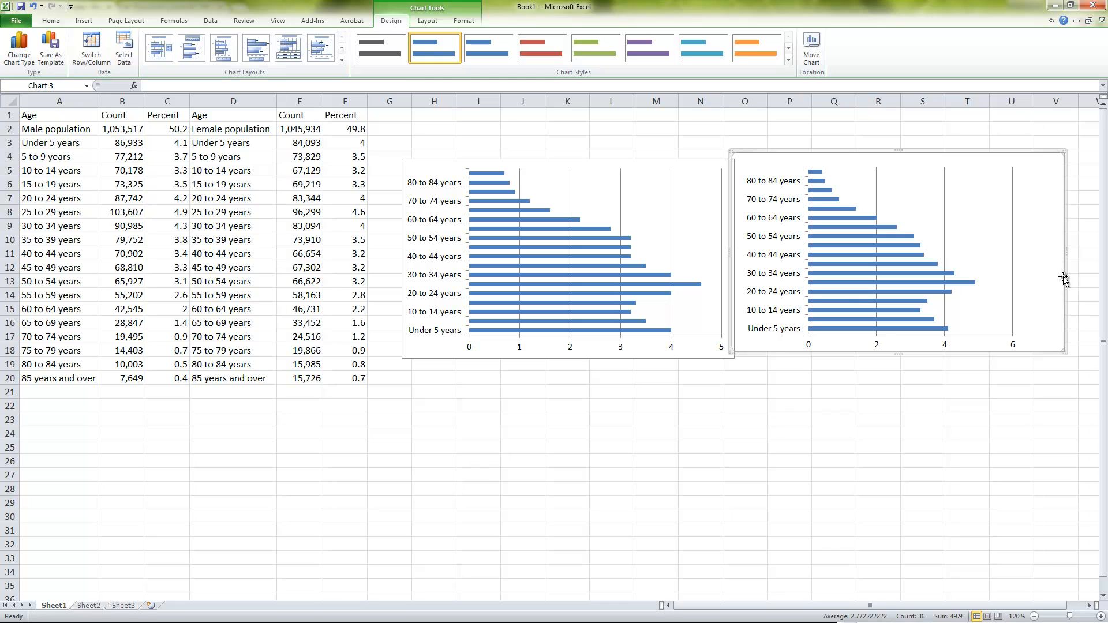
key("ctrl+z")
left_click(1033, 257)
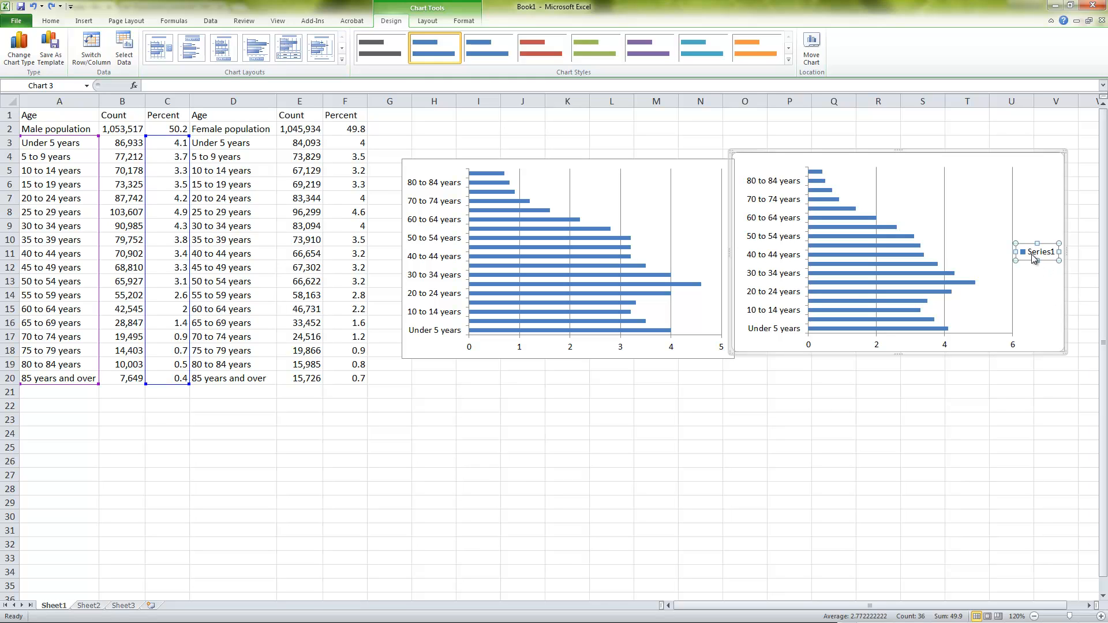
key("Delete")
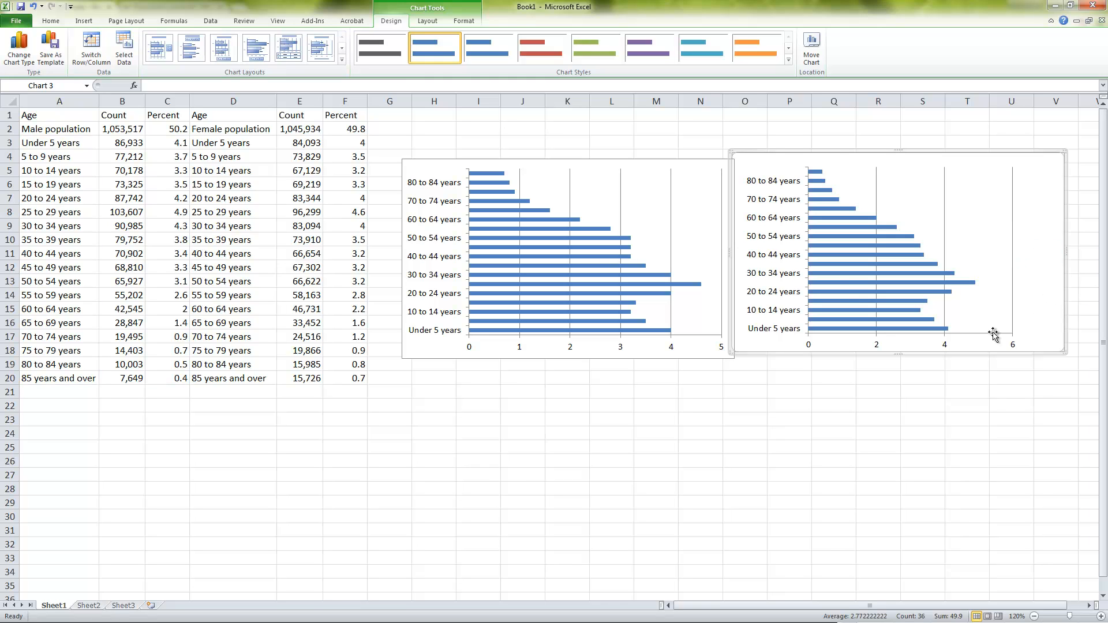
key("ctrl+z")
key("ctrl+z")
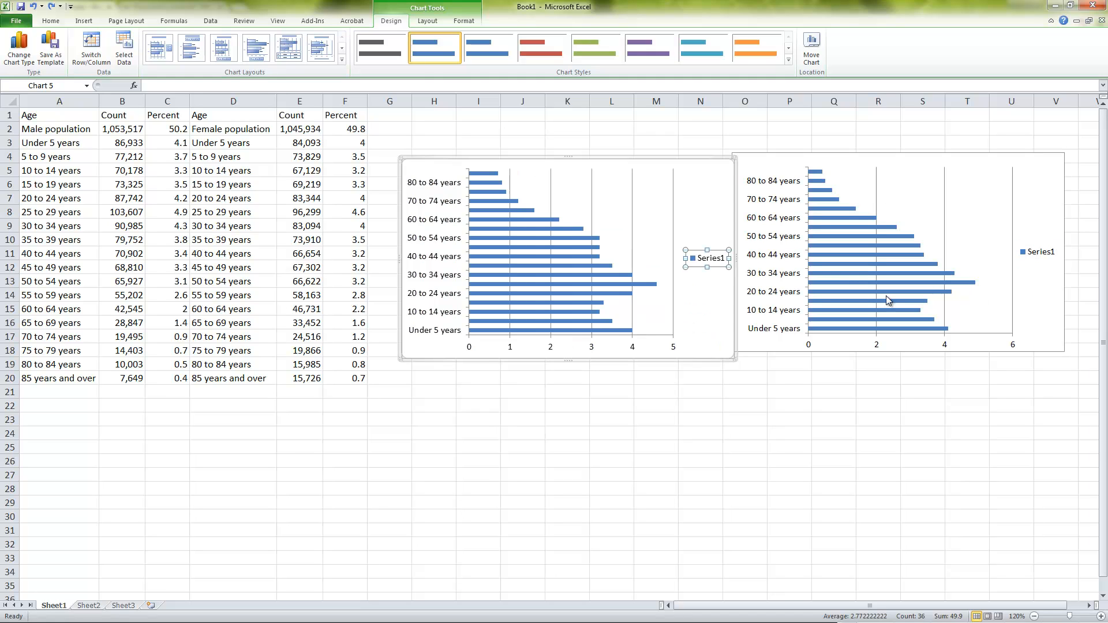
Apply the red chart style to the female chart and align the two charts side by side with a small gap
left_click(705, 206)
left_click(604, 256)
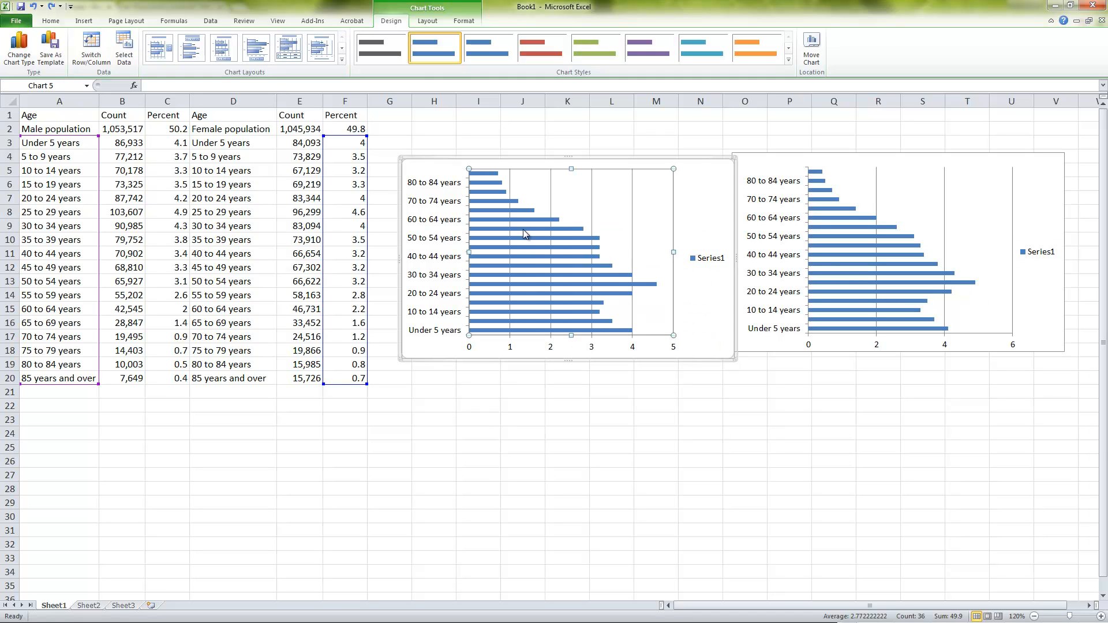
left_click(551, 57)
left_click_drag(706, 157, 701, 152)
left_click(767, 154)
left_click_drag(772, 152, 783, 154)
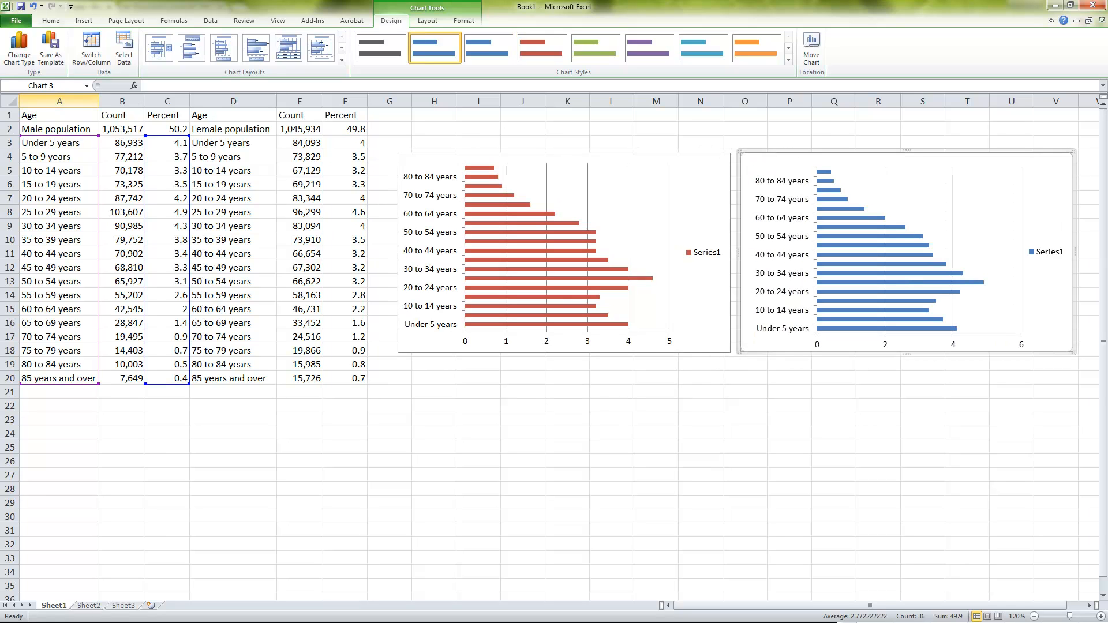
Set the female chart's horizontal percentage axis to show its values in reverse order
left_click(633, 243)
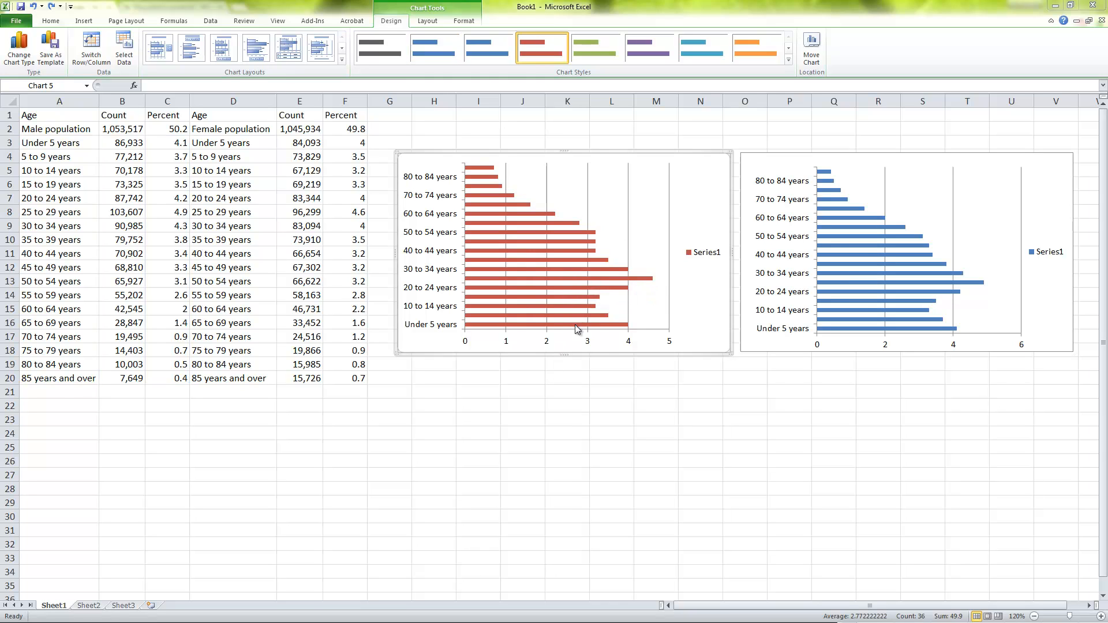
left_click(568, 341)
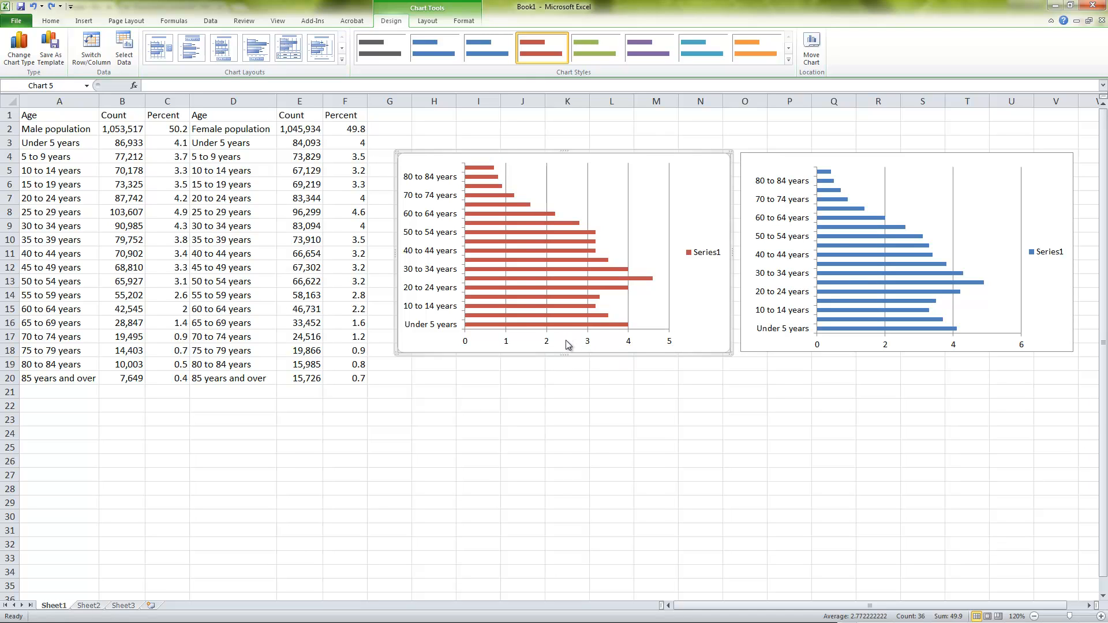
right_click(567, 341)
key("Escape")
right_click(547, 346)
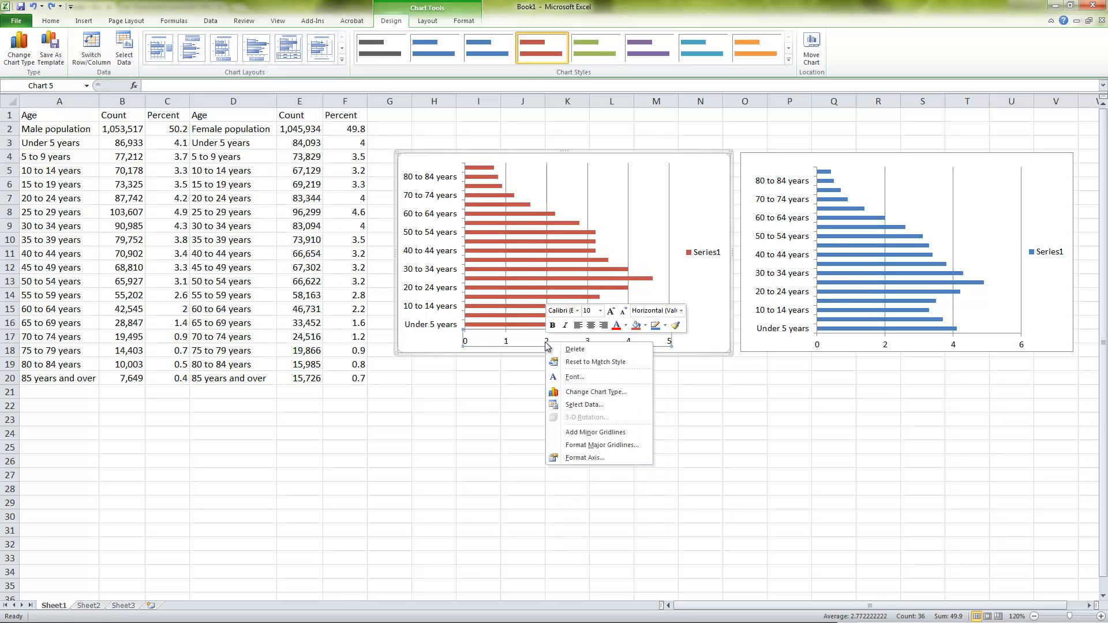
left_click(600, 460)
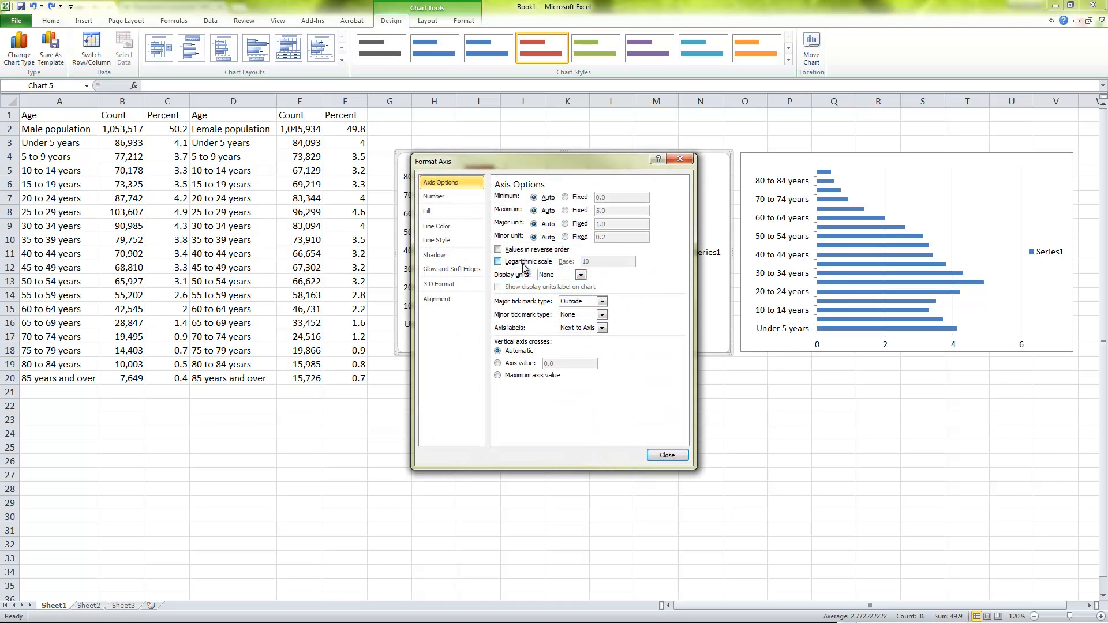
left_click(547, 250)
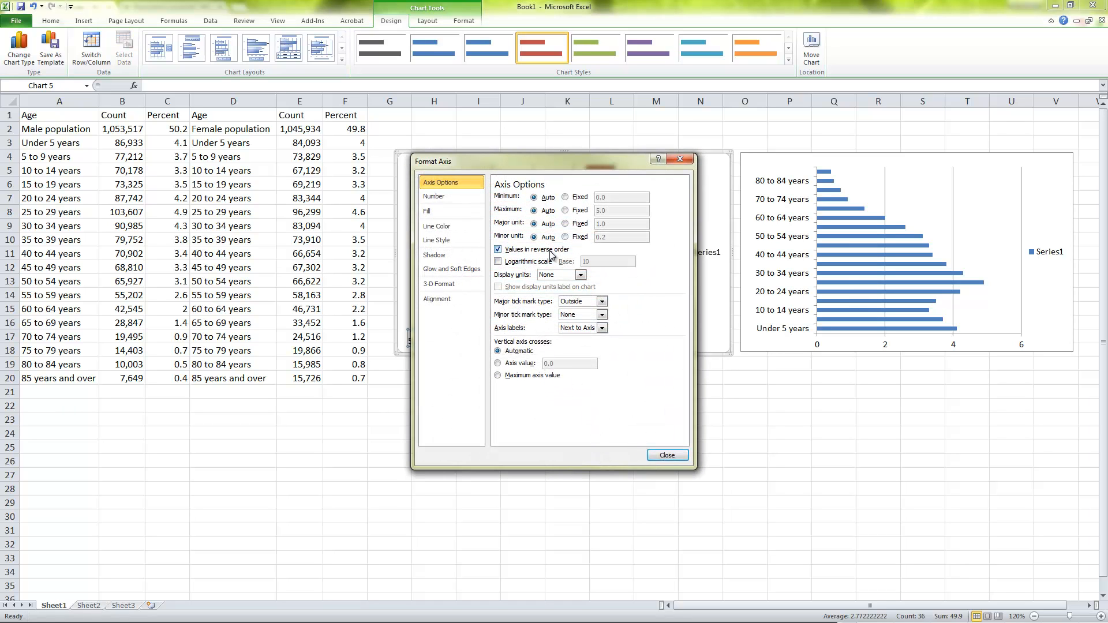
left_click(668, 456)
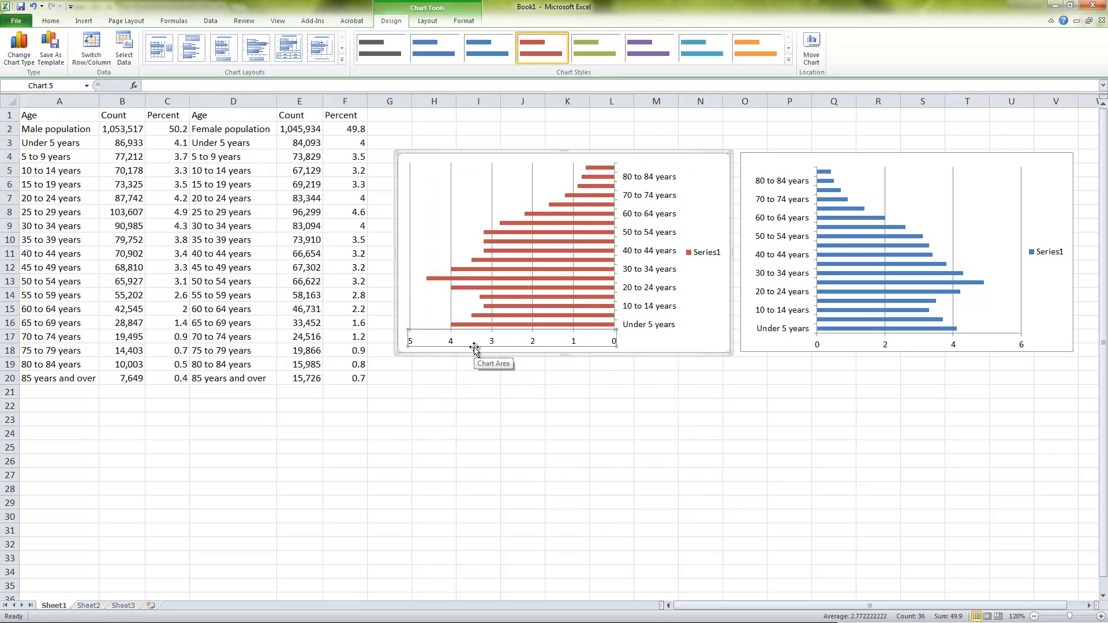
Delete the Series1 legends from the female and male charts
left_click(646, 275)
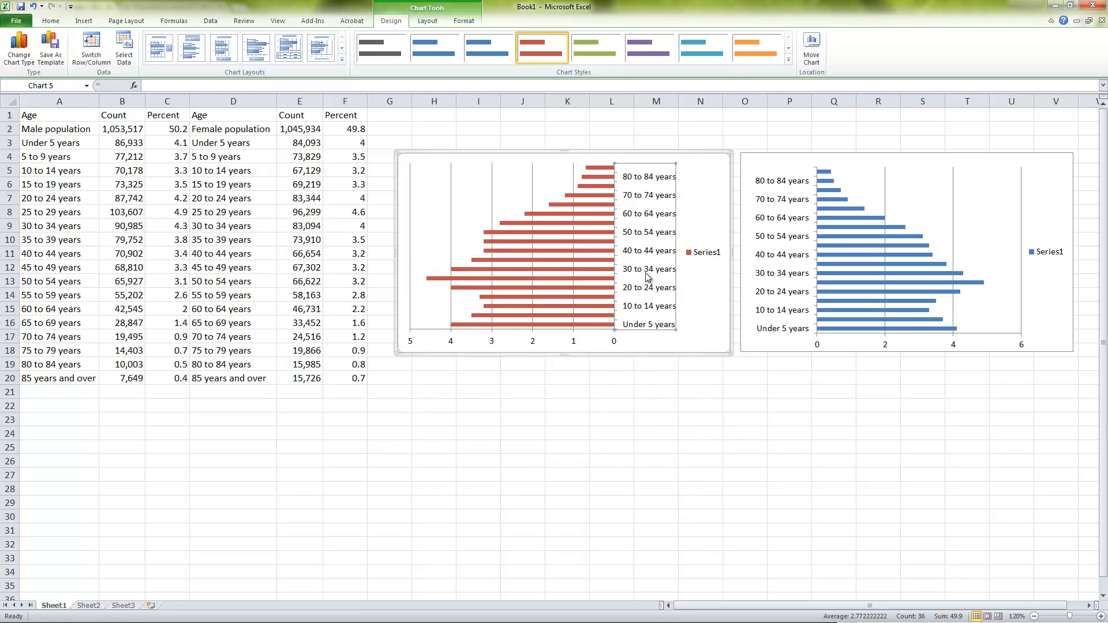
left_click(715, 257)
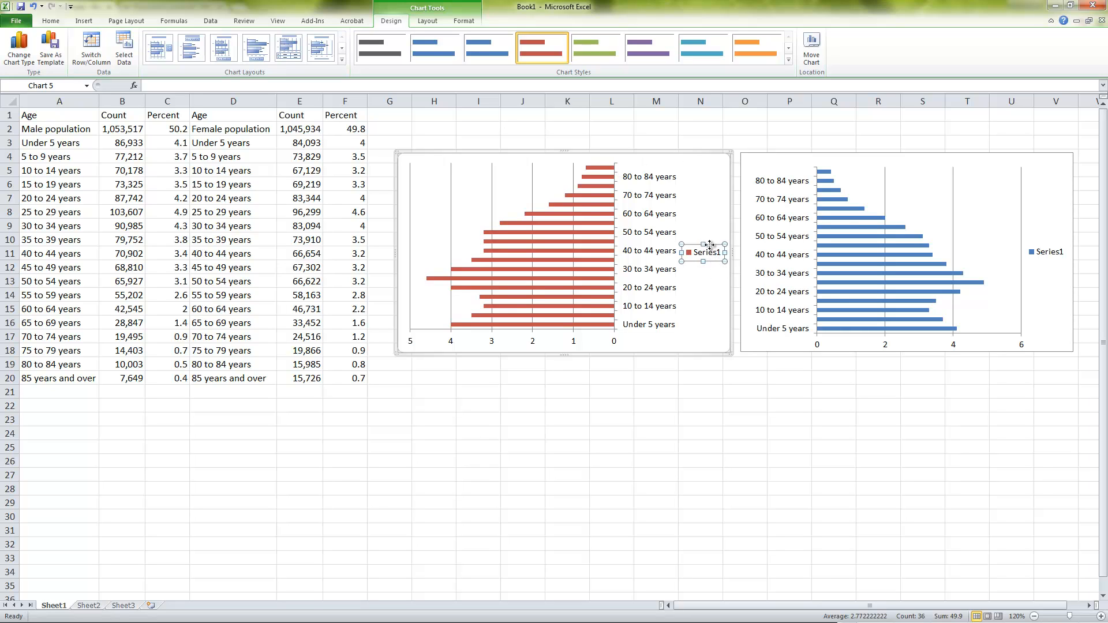
key("Delete")
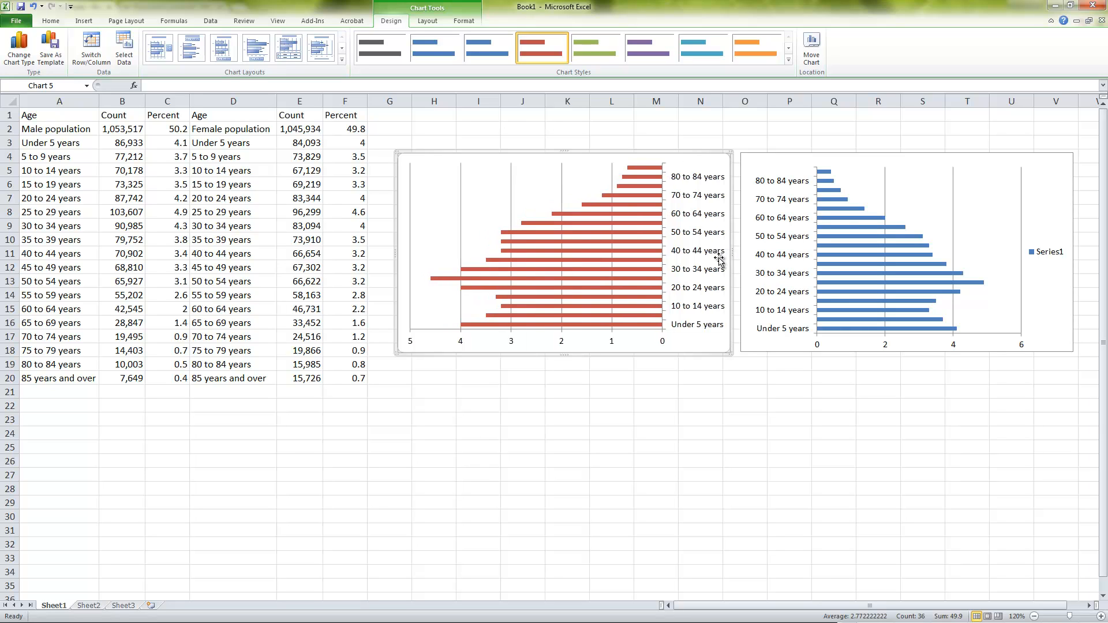
left_click(1057, 254)
key("Delete")
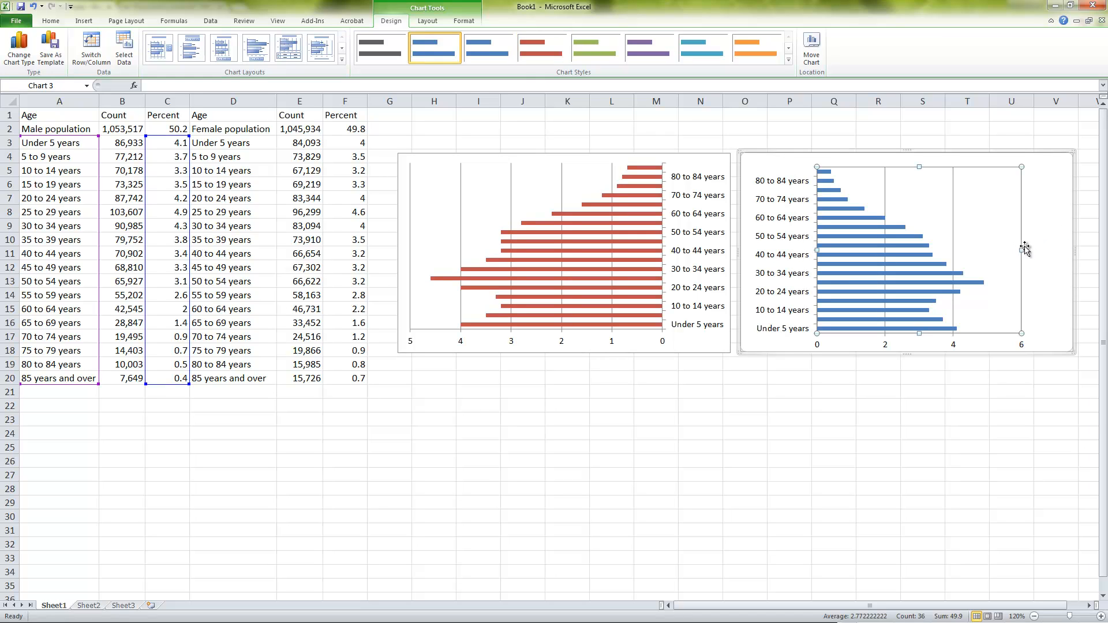
Widen the male chart's plot area to its outer edge and delete its age-group axis labels
left_click(1063, 248)
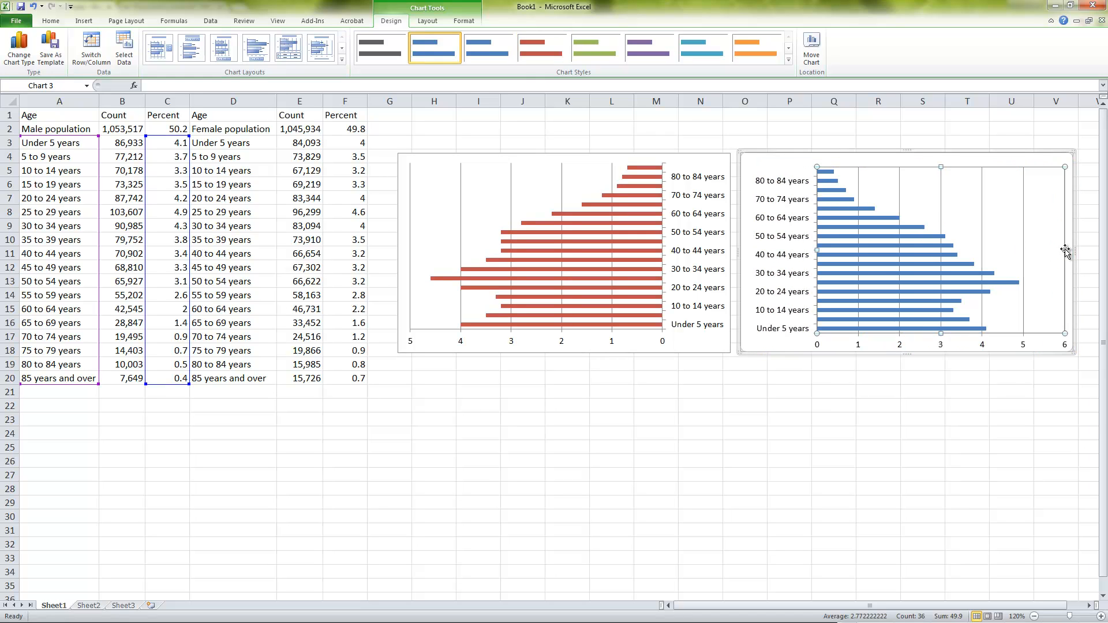
left_click(790, 264)
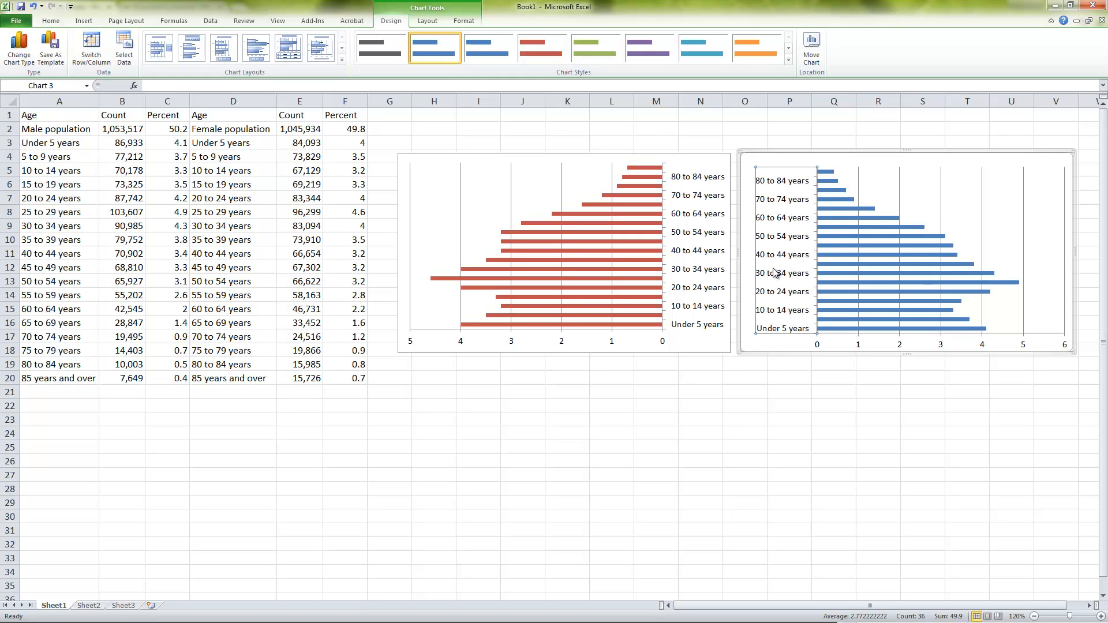
key("Delete")
Try narrowing the male chart from the side facing the female chart, and undo the resize
left_click(829, 261)
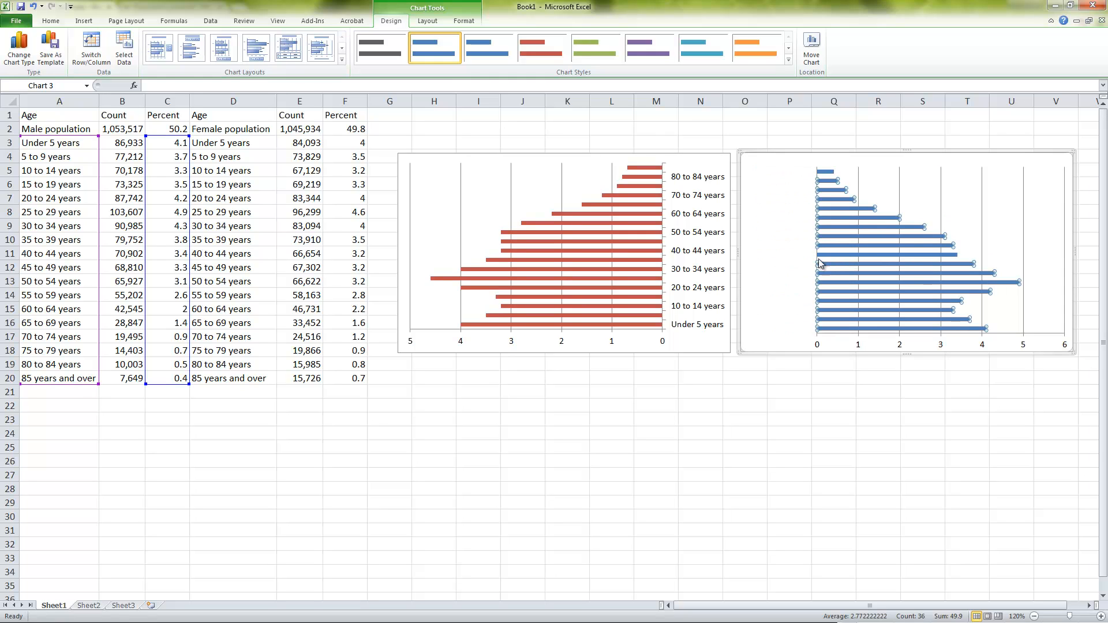
left_click(871, 203)
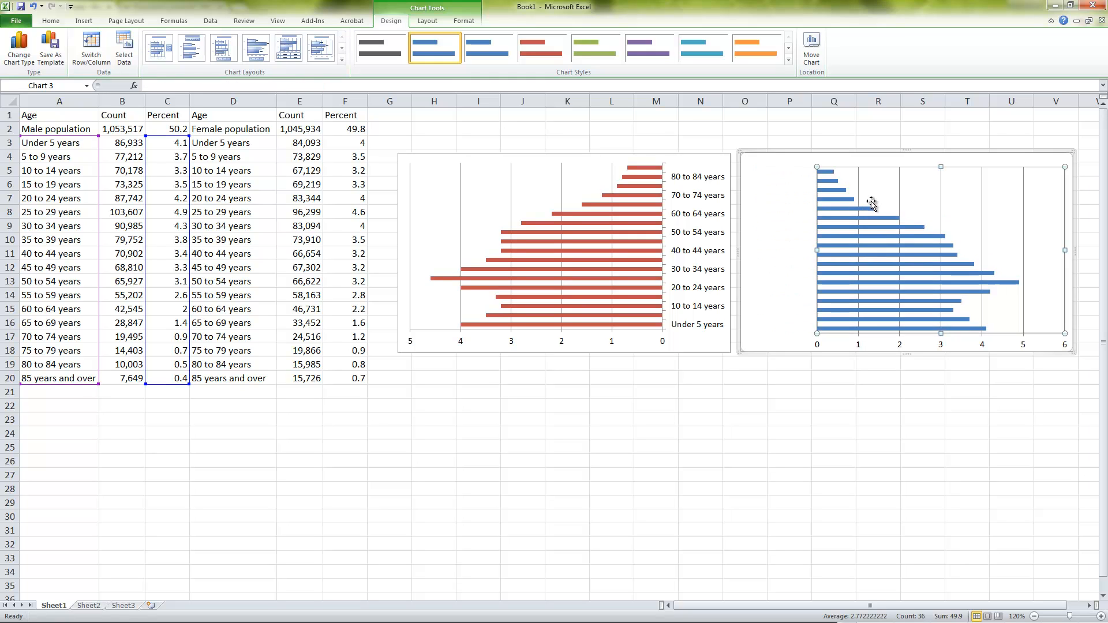
left_click(900, 189)
left_click(878, 448)
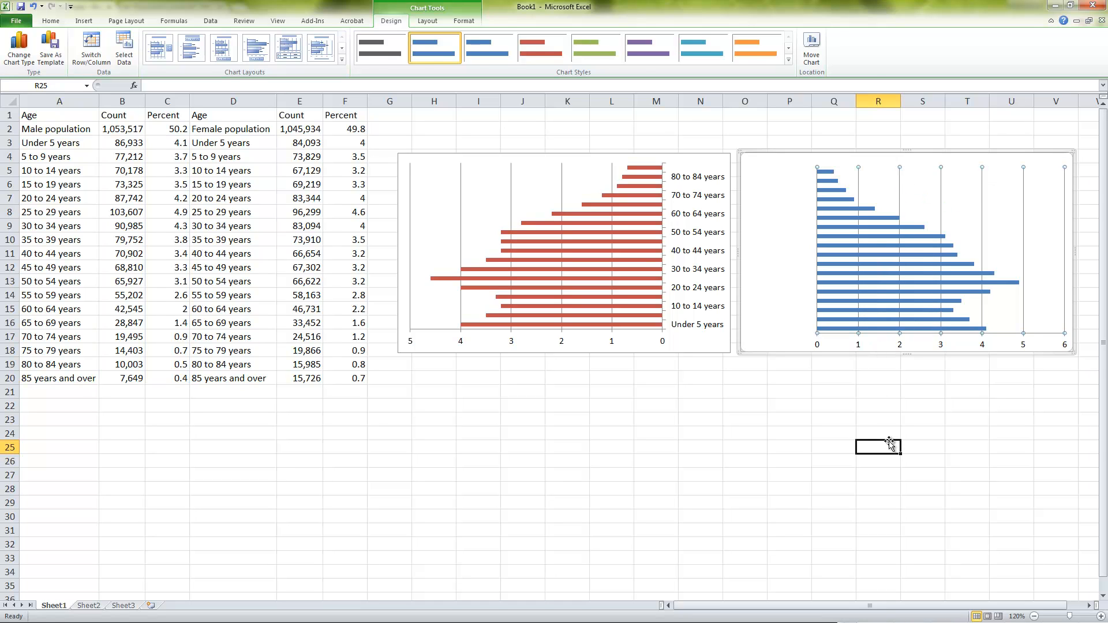
left_click(857, 331)
left_click(860, 345)
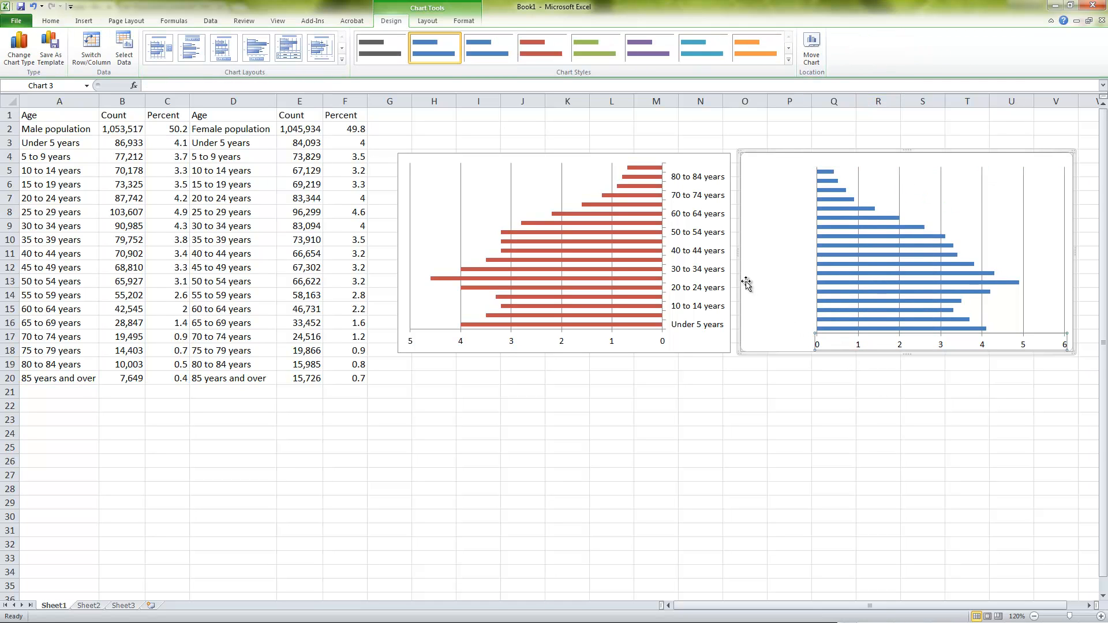
left_click_drag(739, 252, 812, 254)
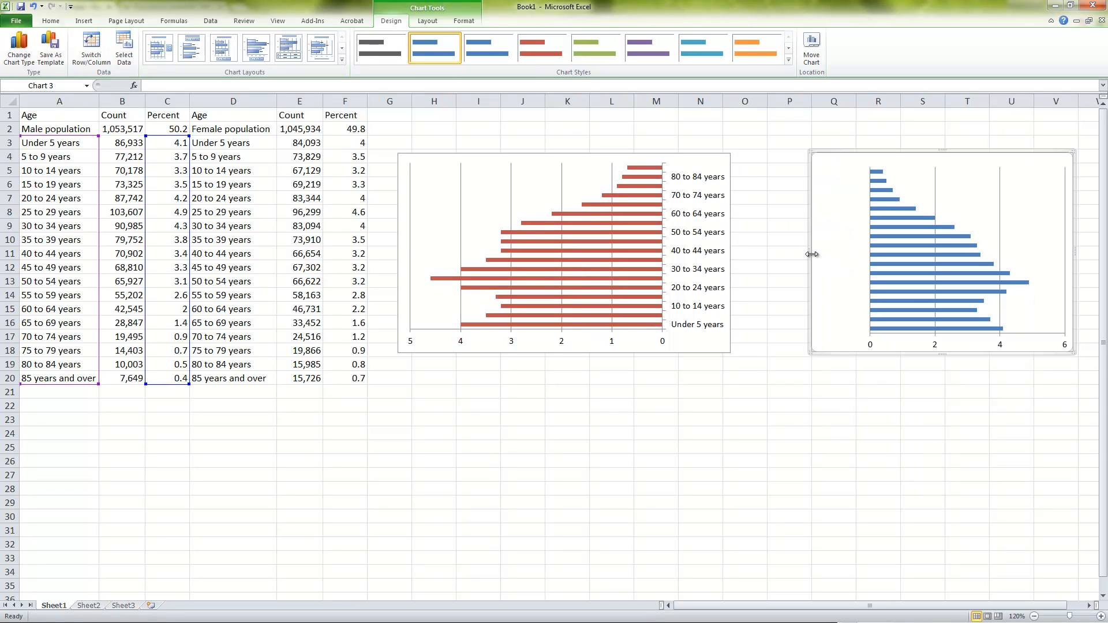
key("ctrl+z")
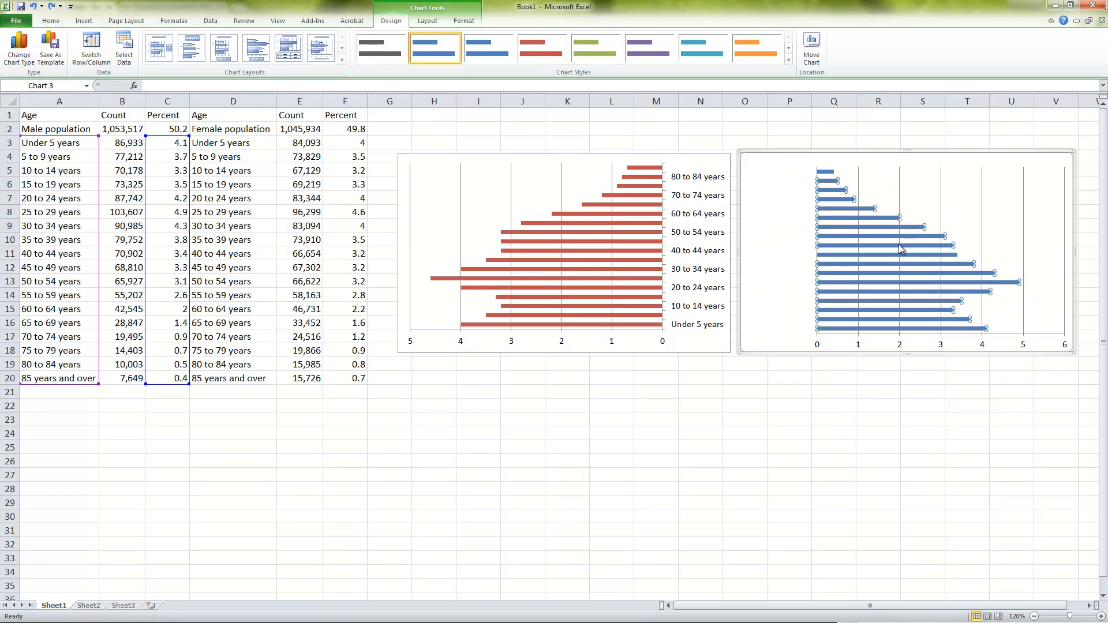
left_click(818, 341)
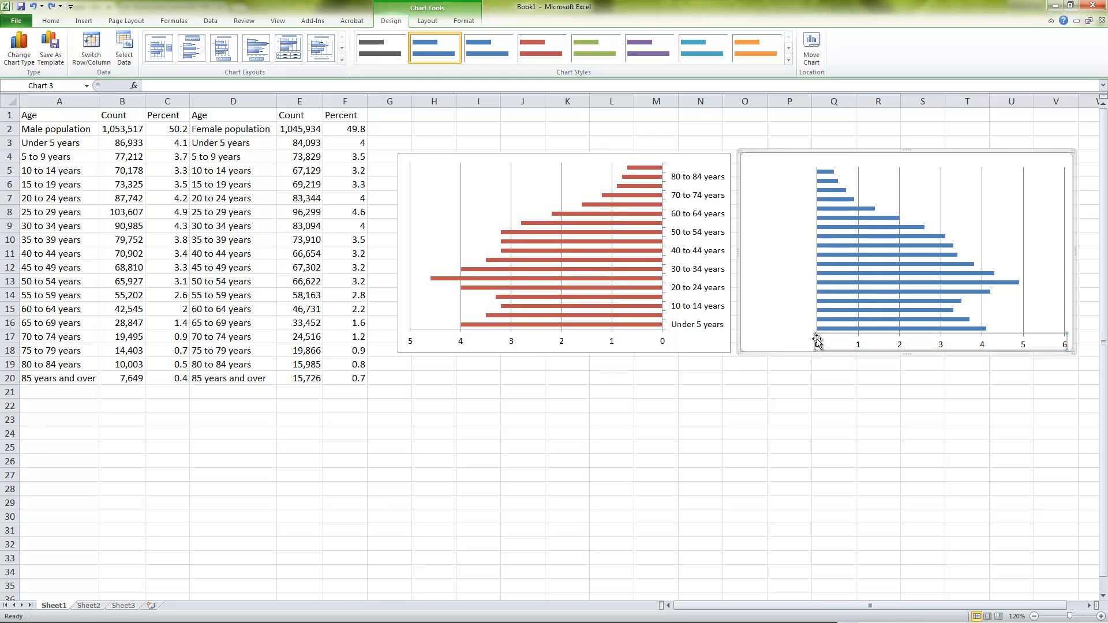
left_click(815, 329)
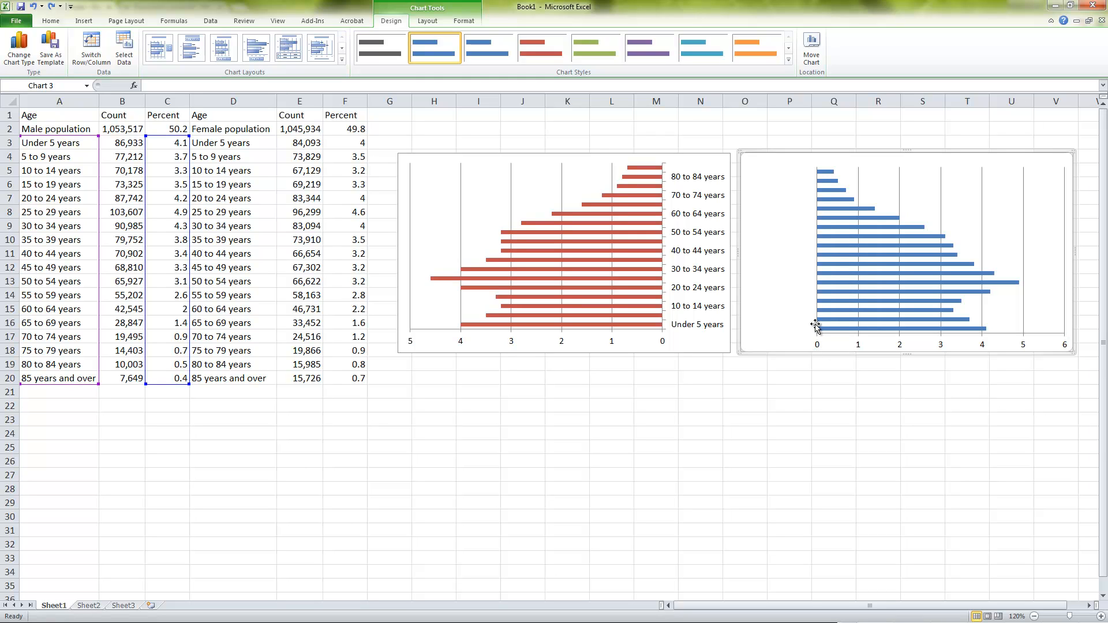
Move the male chart's plot area against the chart edge facing the female chart
left_click(940, 207)
left_click(915, 217)
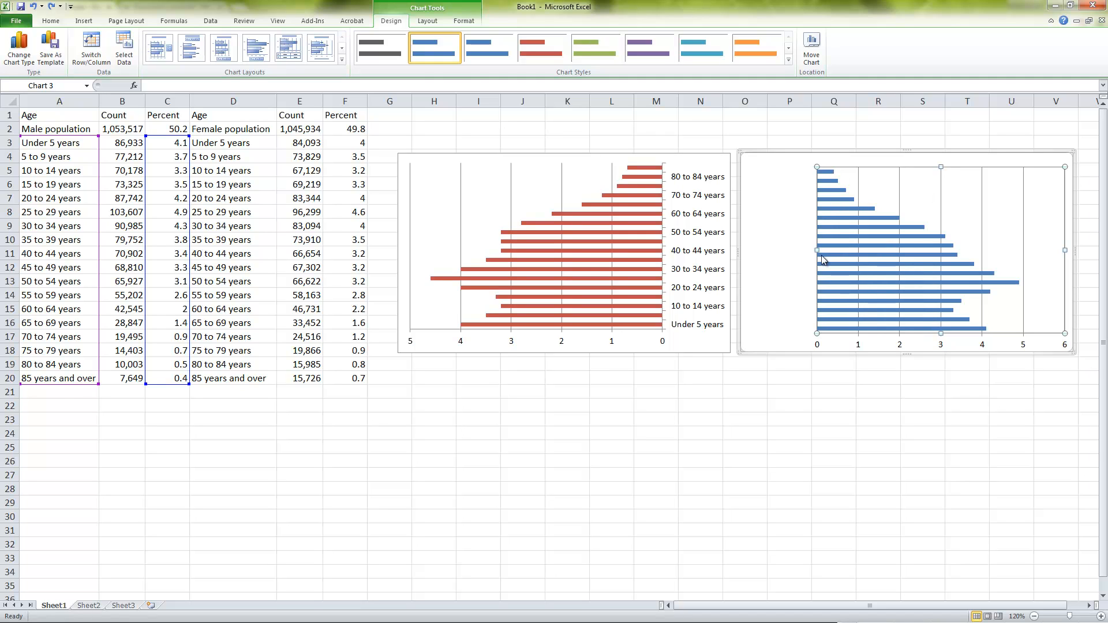
left_click_drag(960, 208, 888, 212)
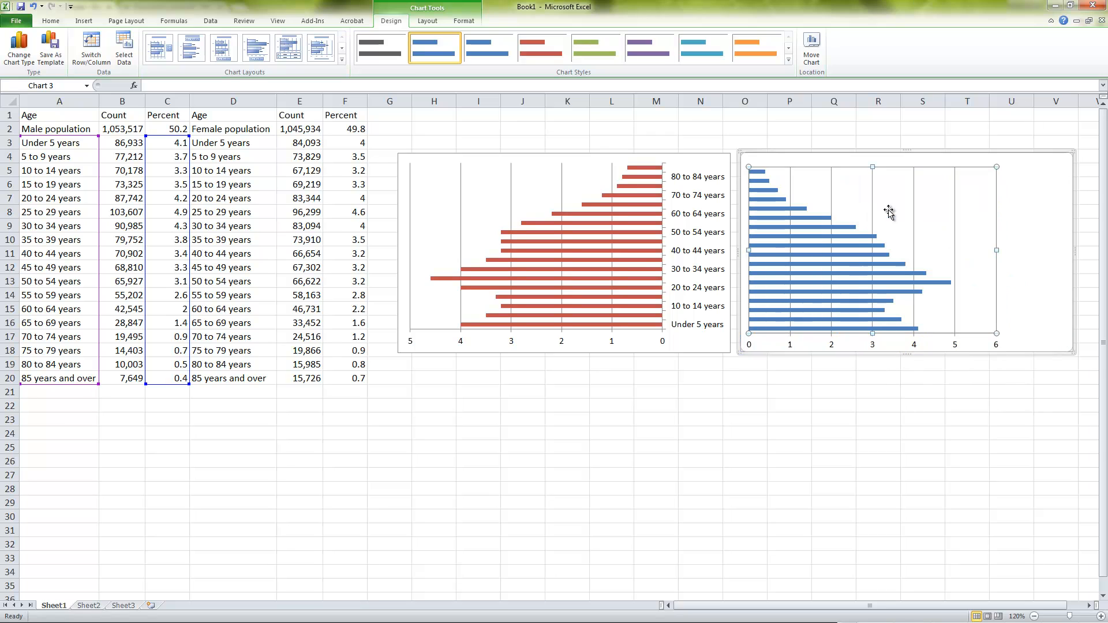
Move the male chart against the female chart so that their borders meet
left_click(888, 392)
left_click(952, 156)
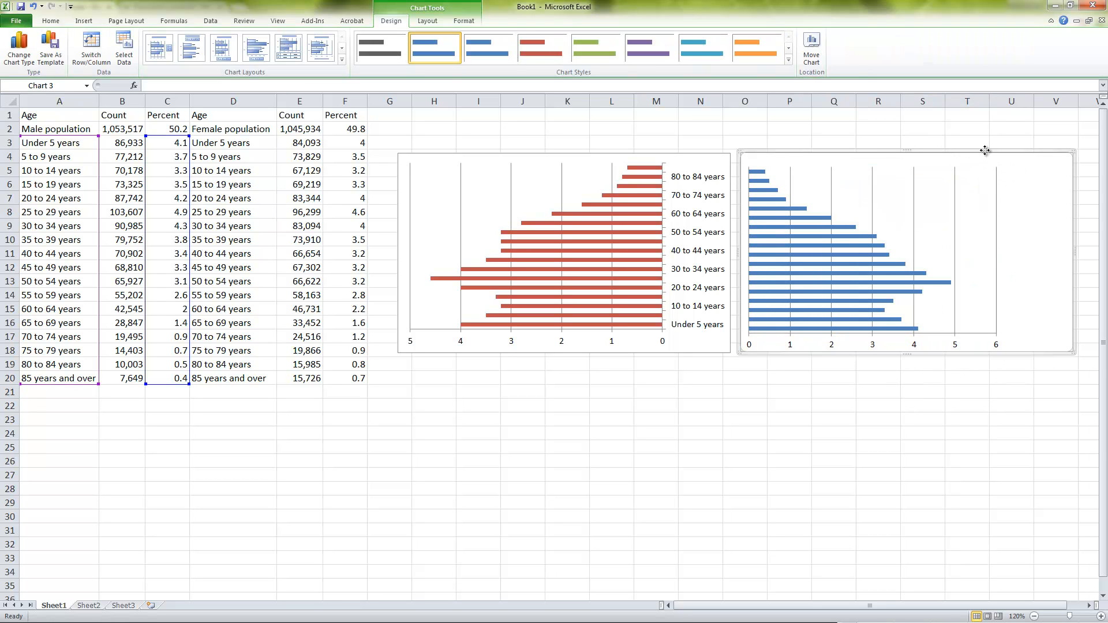
left_click_drag(985, 150, 975, 152)
left_click(903, 473)
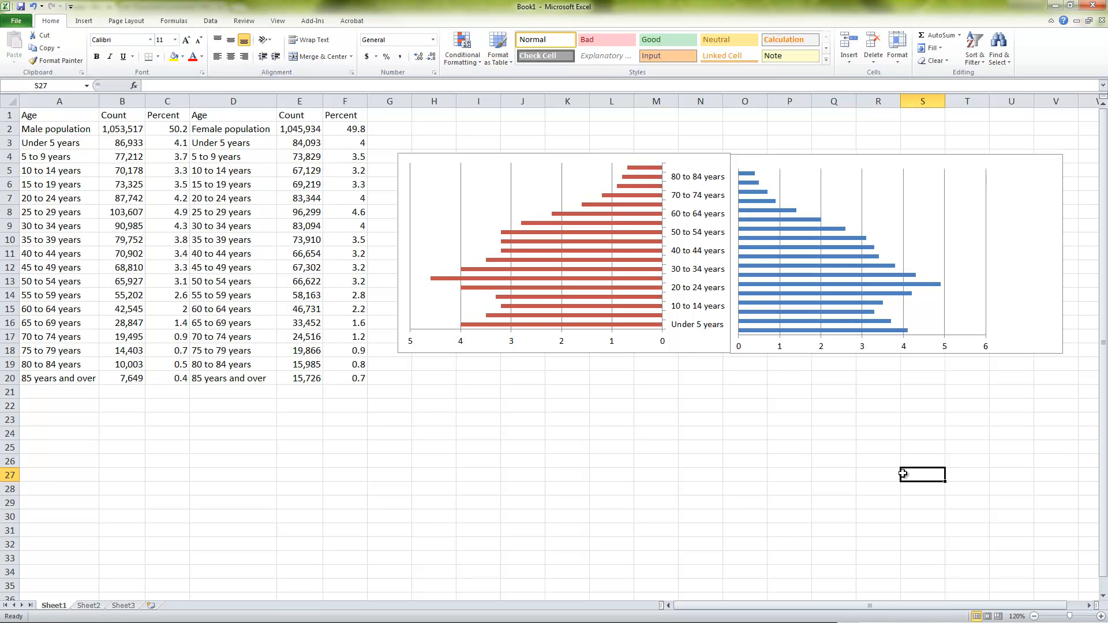
Fine-tune the male chart's position so its upper edge lines up with the female chart's
left_click(904, 168)
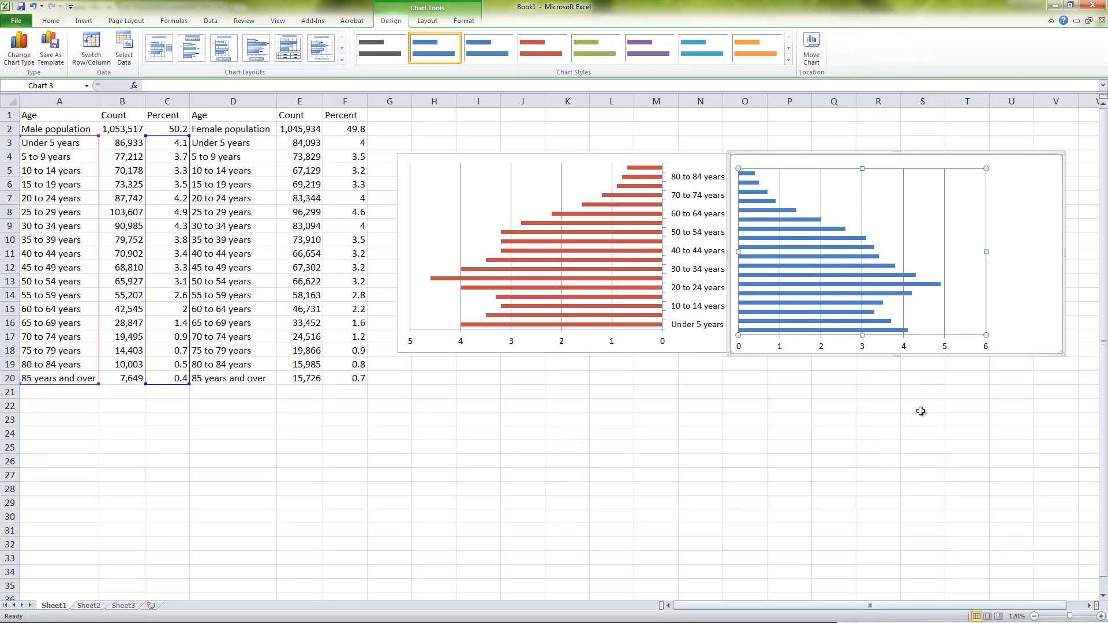
left_click(1085, 184)
left_click(1017, 161)
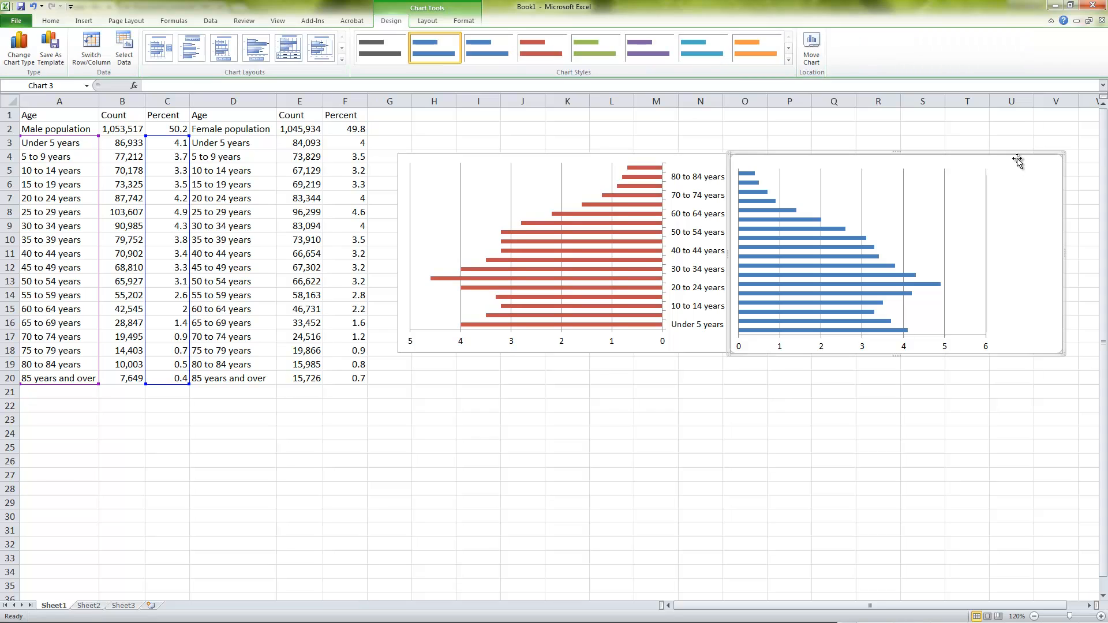
left_click_drag(1019, 155, 1019, 155)
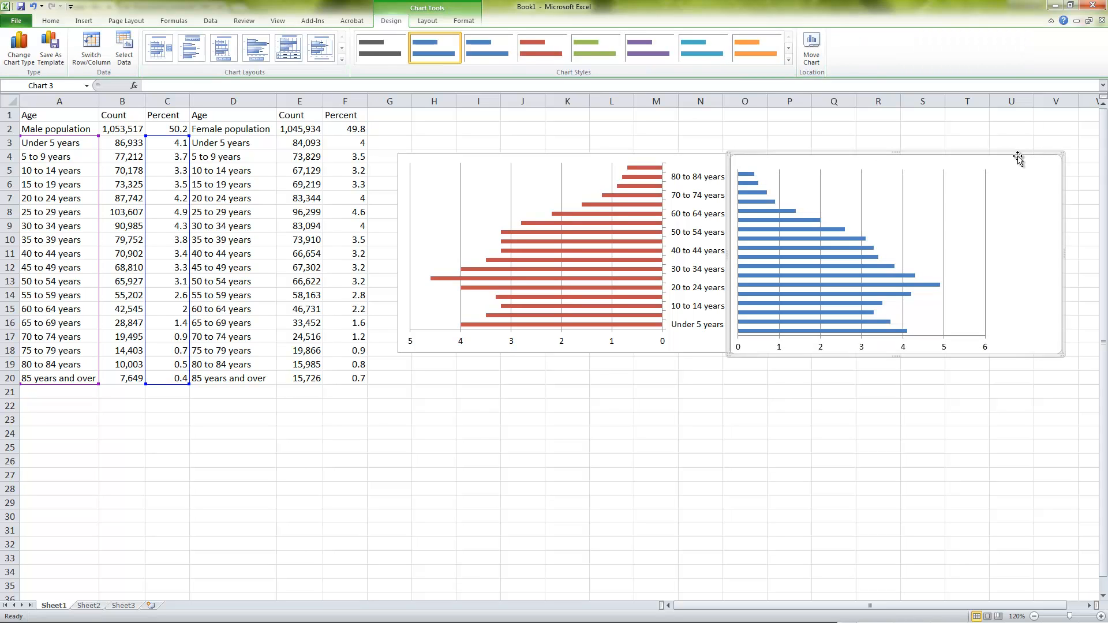
left_click(968, 445)
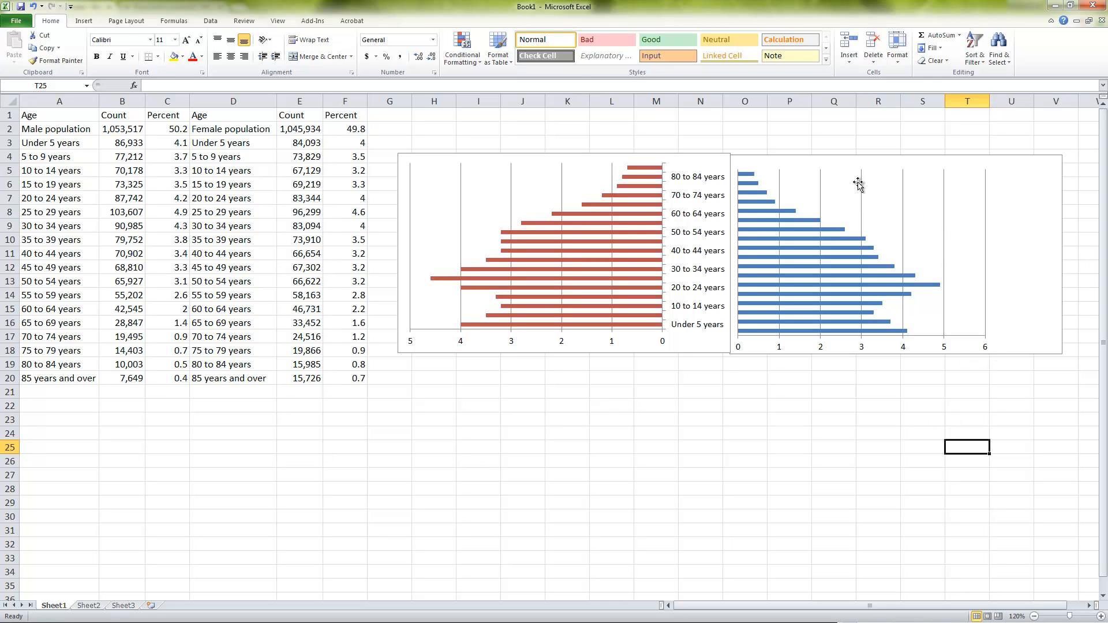
left_click(874, 177)
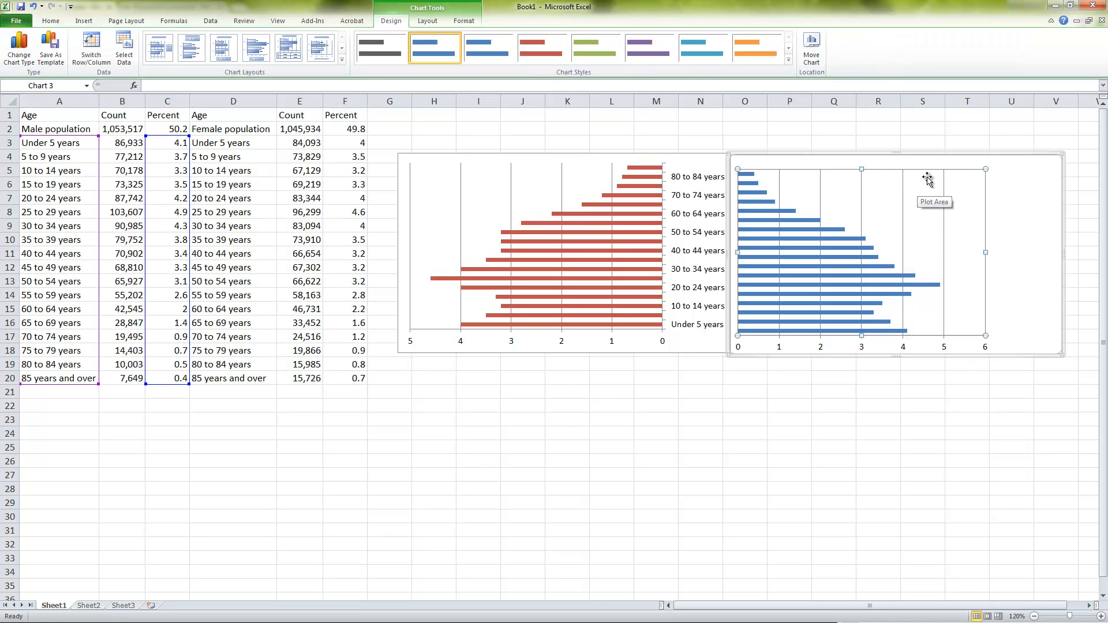
key("Up")
key("Up")
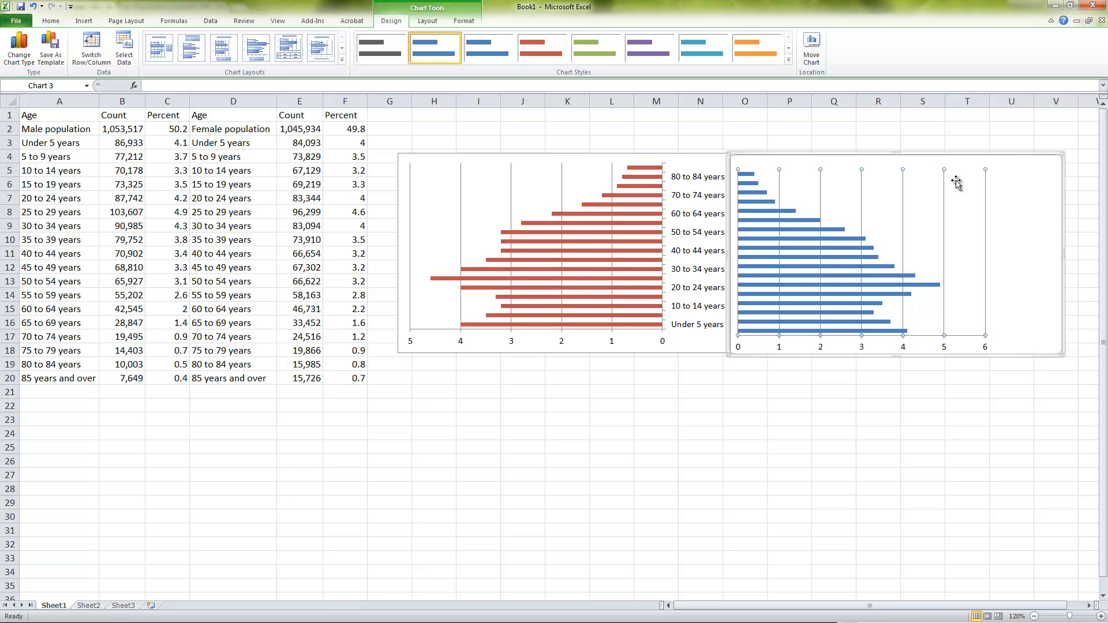
left_click(1017, 182)
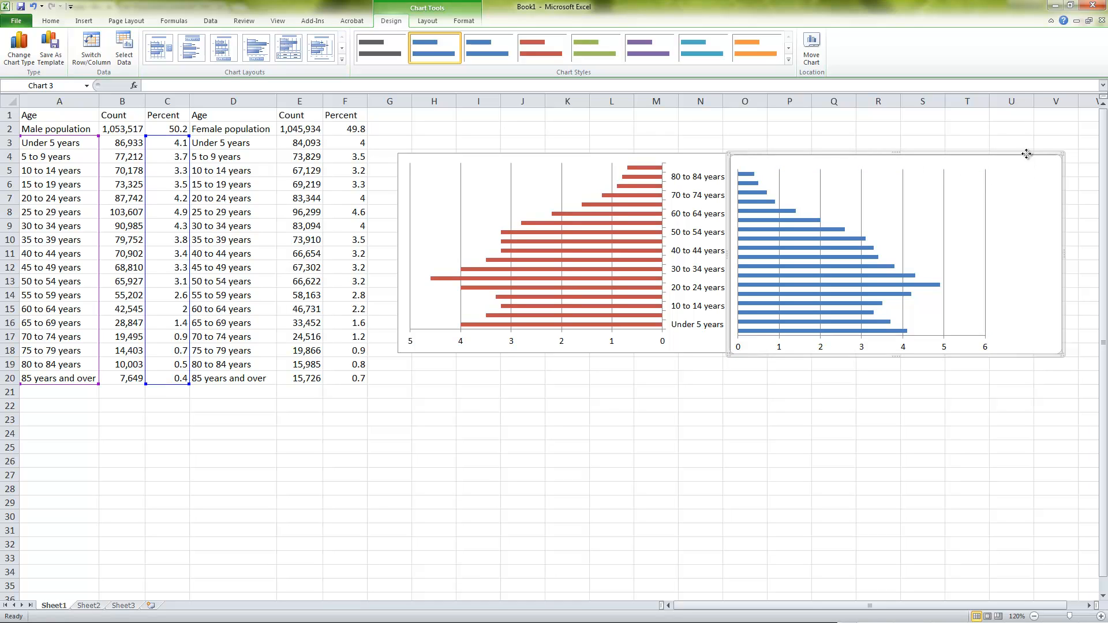
left_click(996, 435)
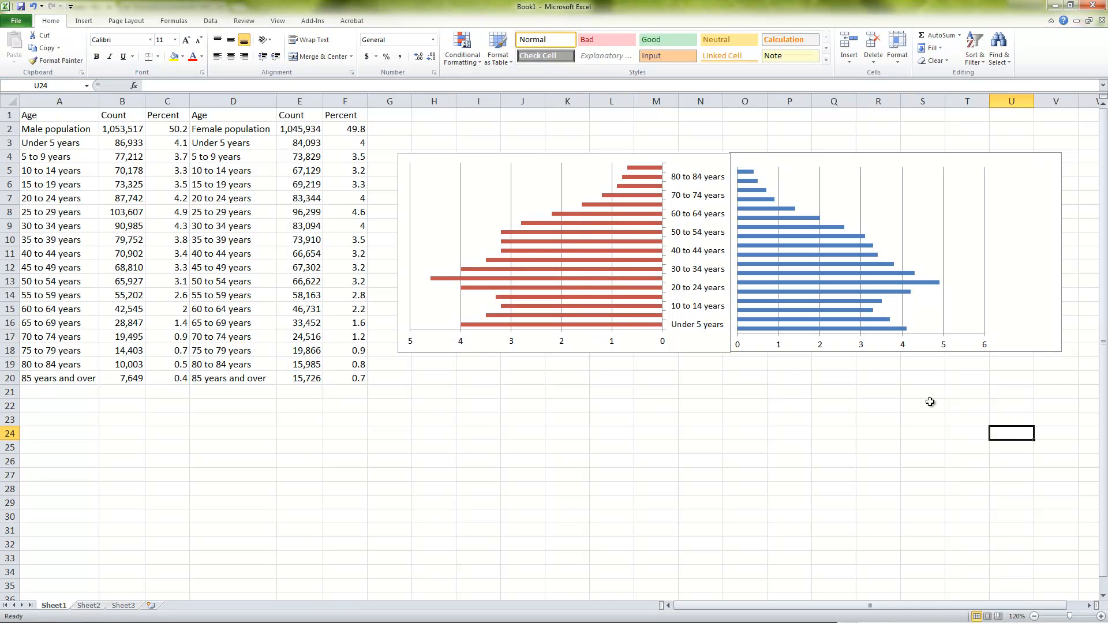
Widen the male chart's plot area towards the chart's outer edge
left_click(944, 310)
left_click(983, 259)
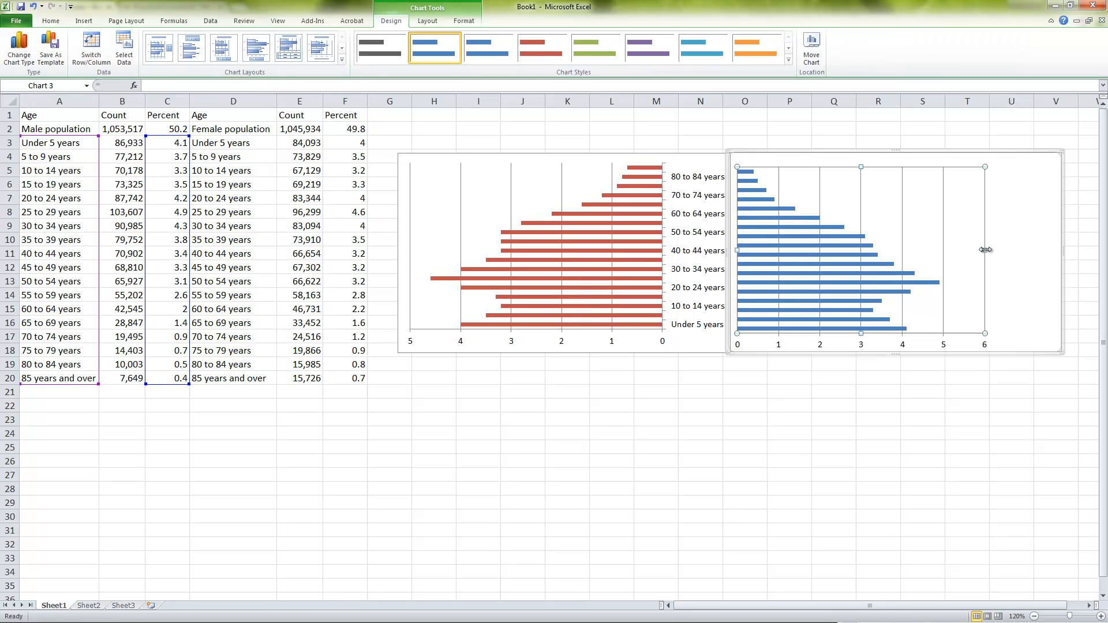
left_click_drag(985, 250, 1048, 254)
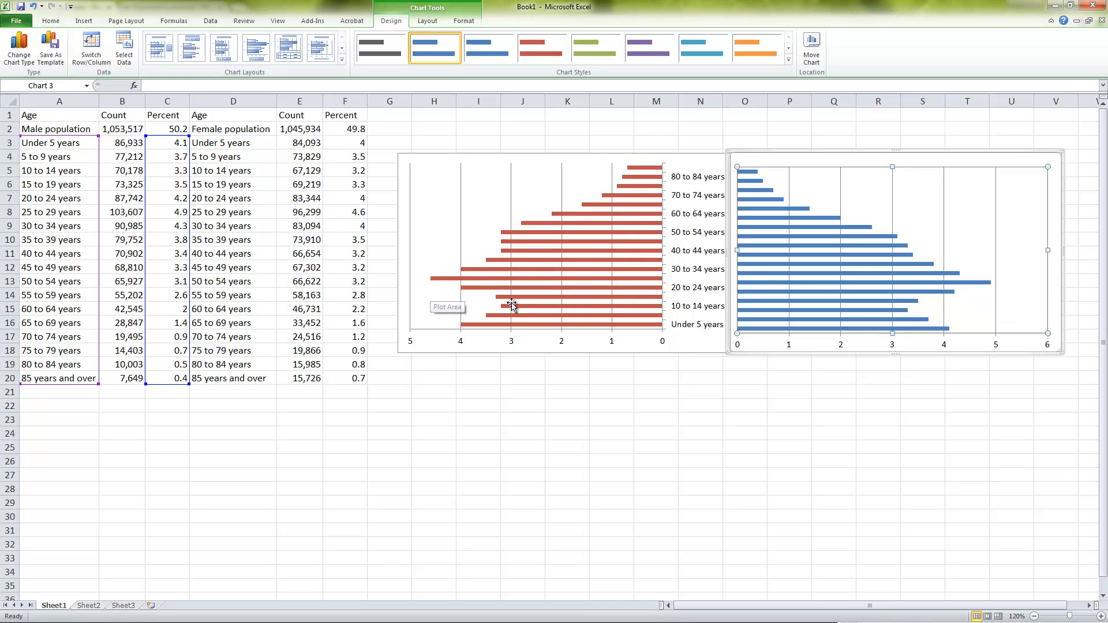
left_click(808, 374)
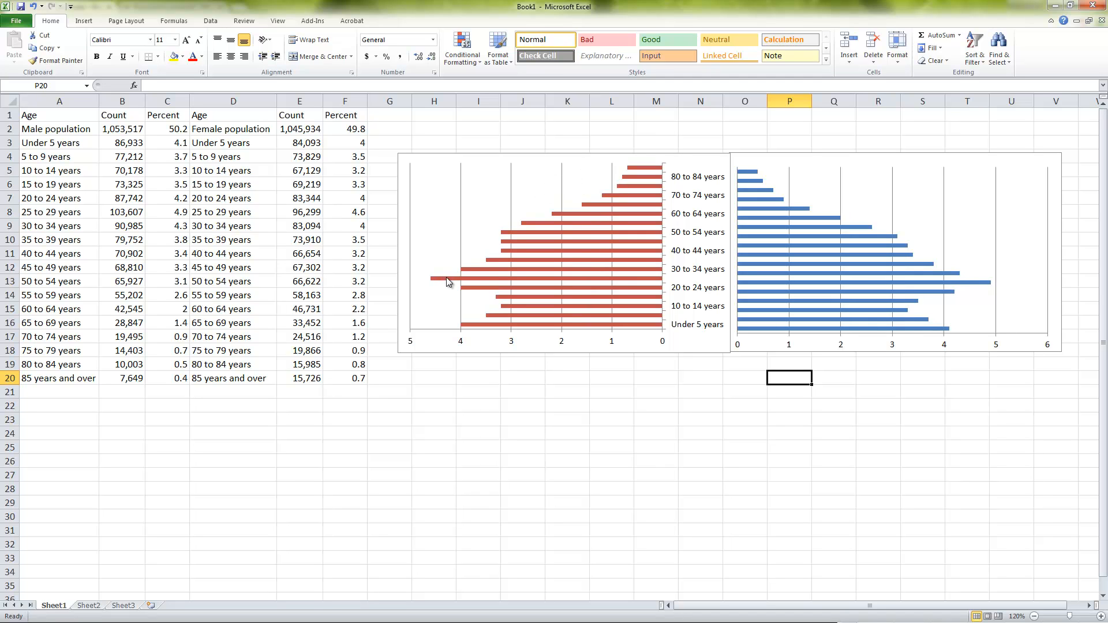
Switch to Chrome and reopen Houston's 2010 Census table General Population and Housing Characteristics from Community Facts
left_click_drag(526, 2, 1107, 101)
left_click(467, 3)
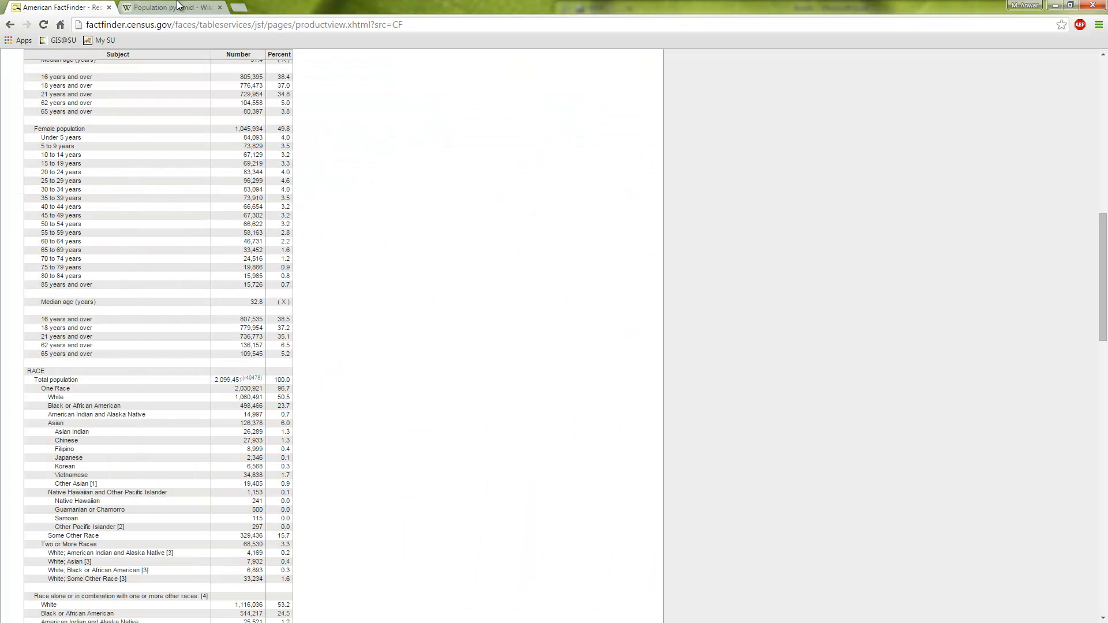
left_click(10, 26)
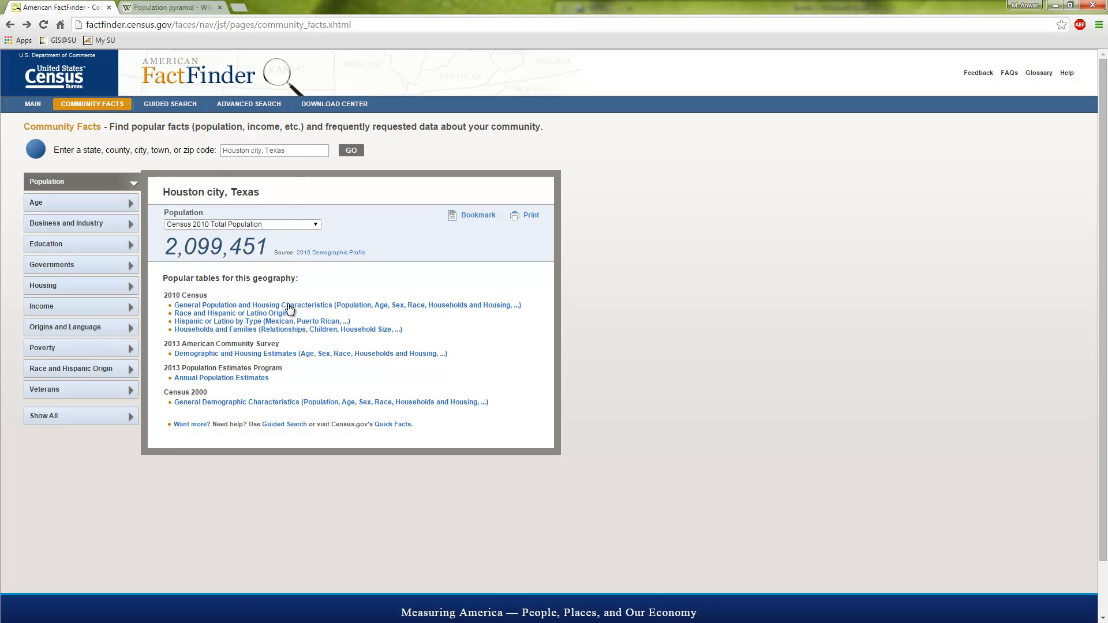
left_click(288, 306)
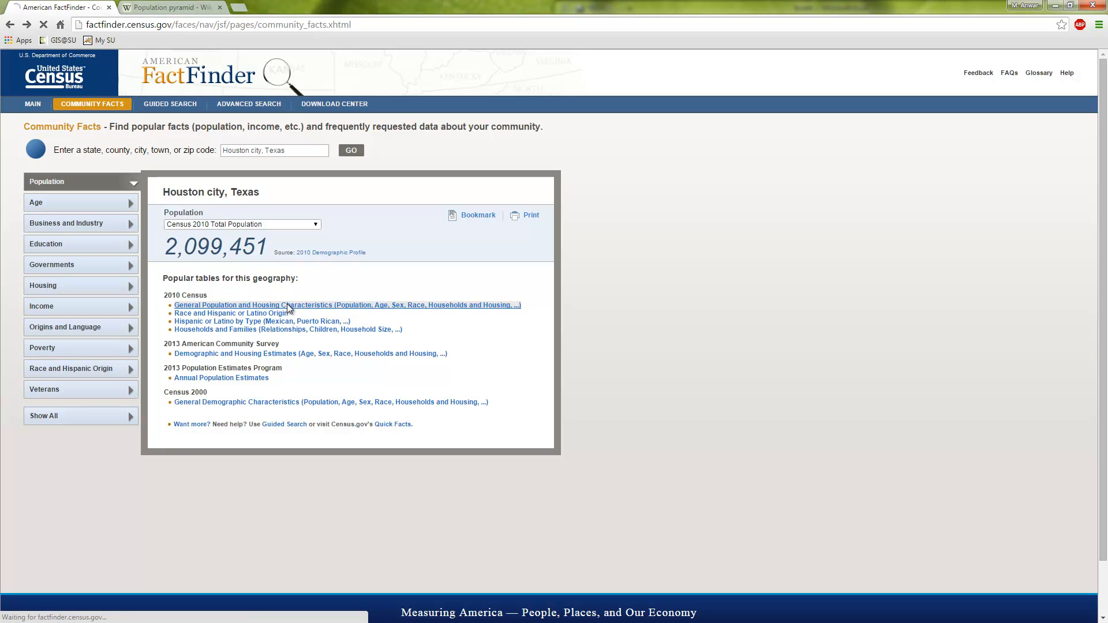
Copy the table rows from Male population through 85 years and over, with their numbers and percentages, and clear the selection
scroll(252, 462, "down", 3)
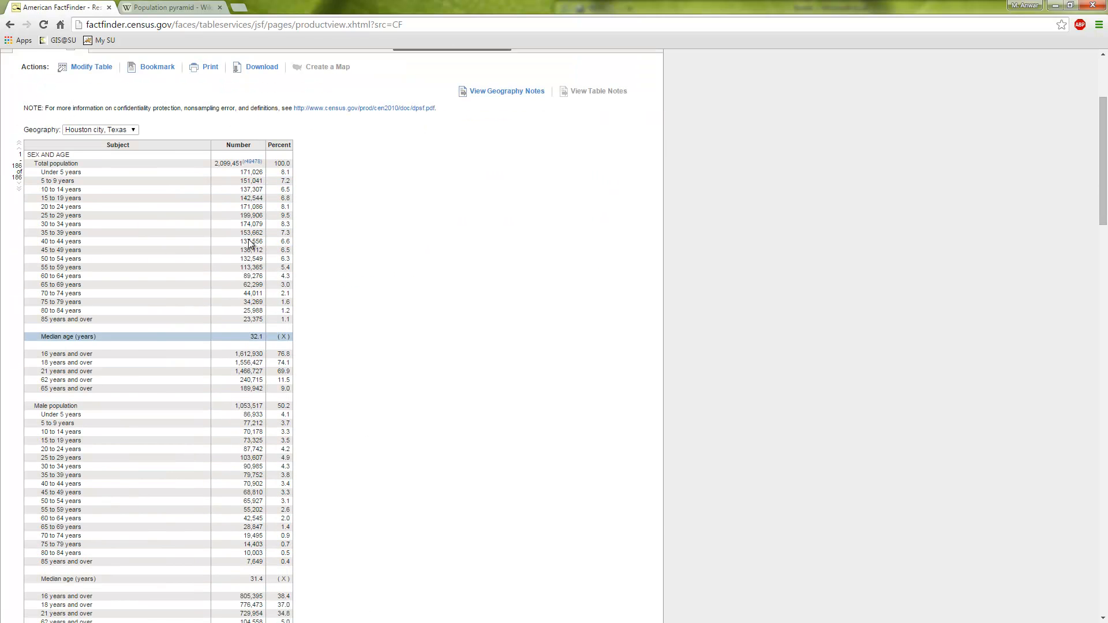
scroll(224, 324, "down", 7)
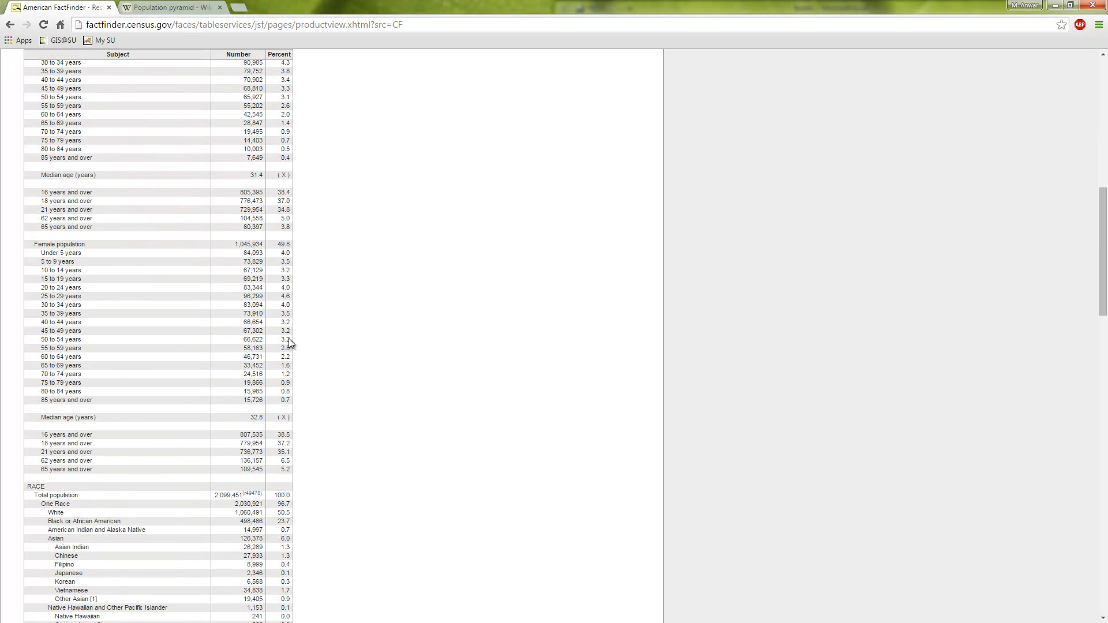
scroll(265, 265, "up", 5)
scroll(209, 231, "up", 5)
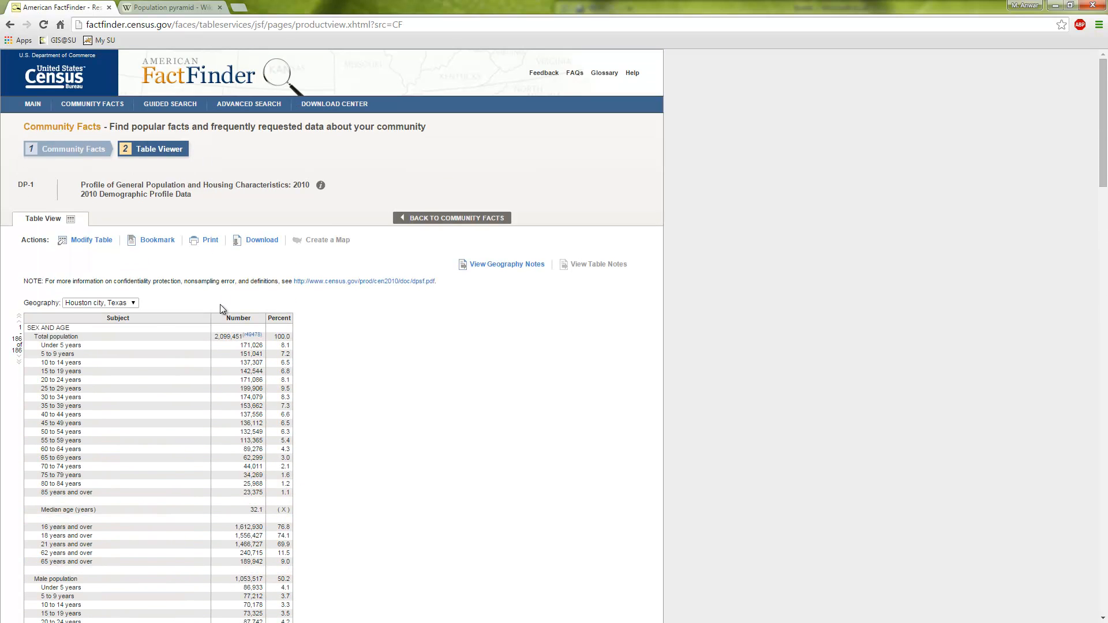
scroll(148, 381, "down", 1)
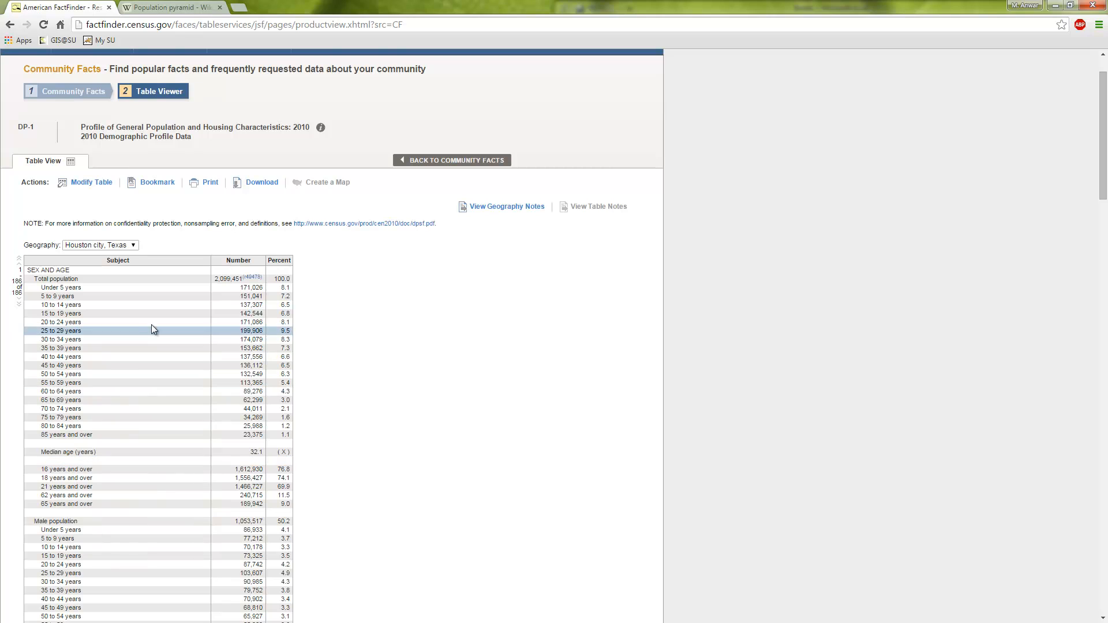
scroll(33, 483, "down", 2)
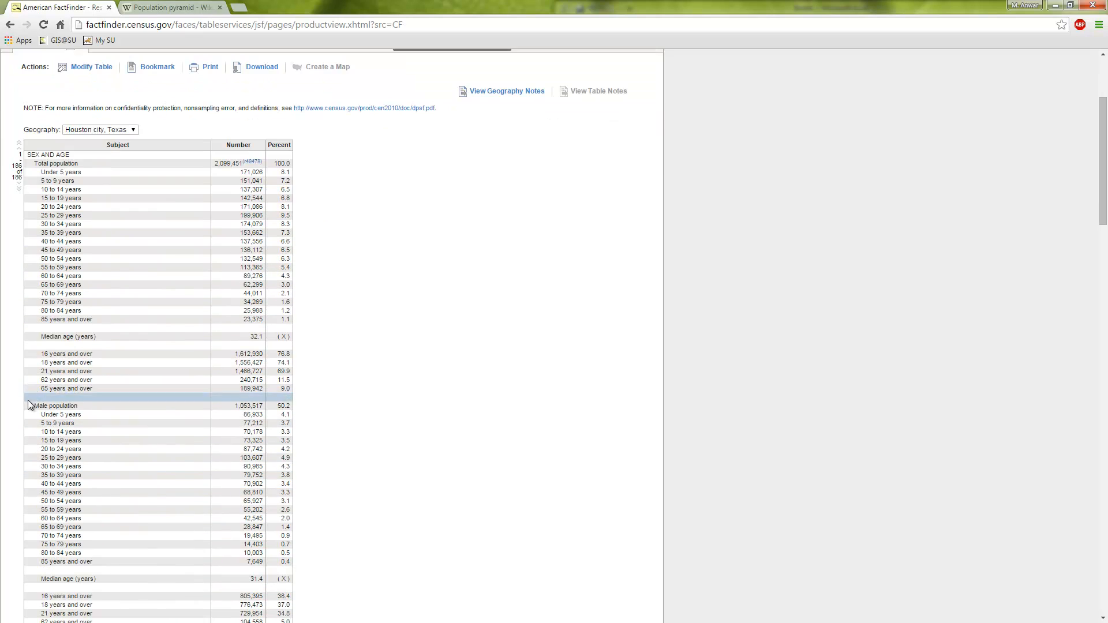
left_click_drag(28, 402, 289, 563)
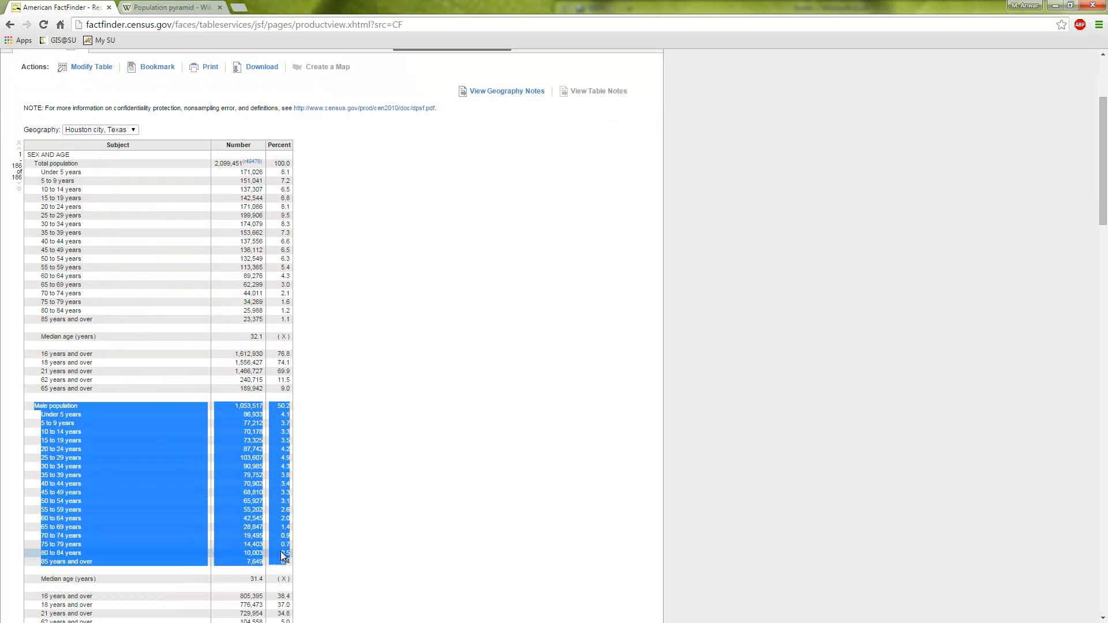
right_click(195, 484)
left_click(251, 493)
left_click(474, 390)
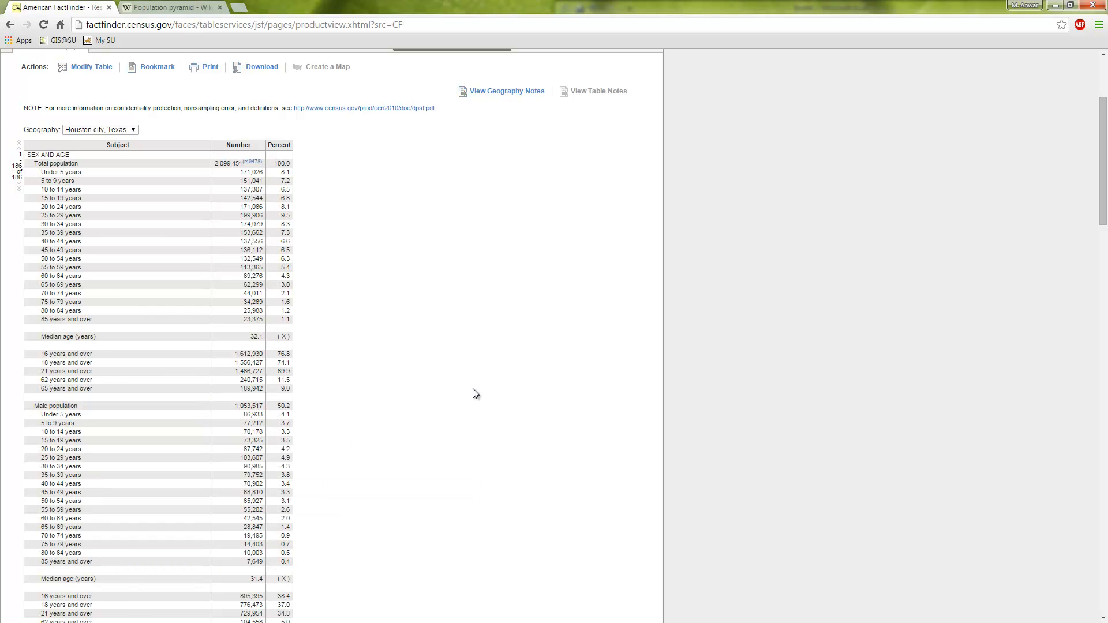
Switch back to the Book1 workbook in Excel and maximize its window
key("alt+Tab")
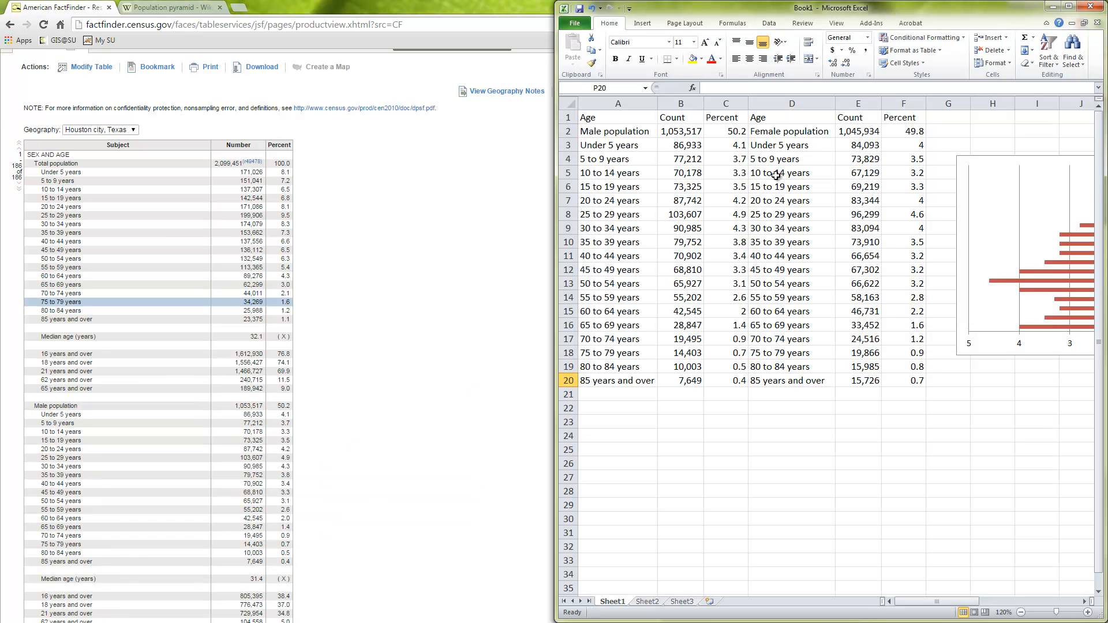
left_click_drag(867, 11, 748, 12)
left_click(784, 22)
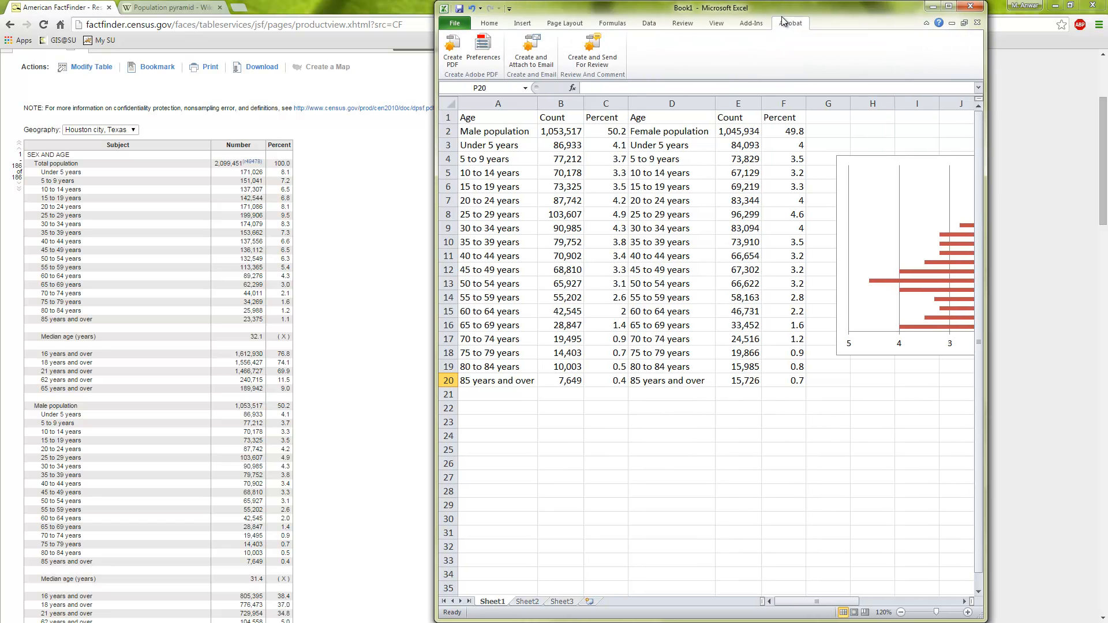
double_click(828, 11)
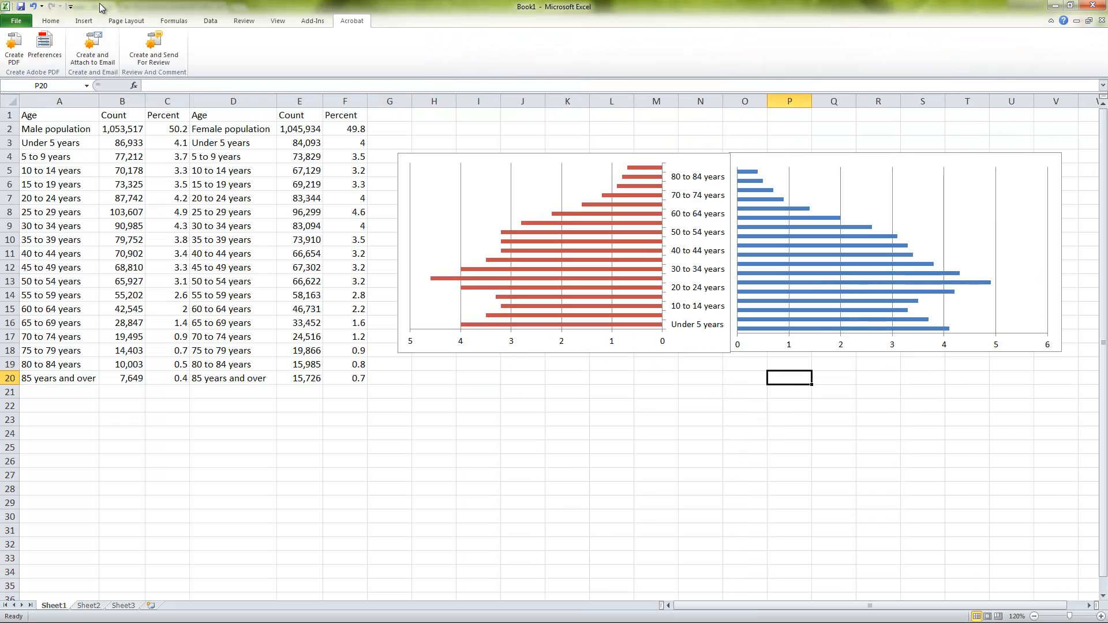
Try charting the age groups in A3:A20 against the male percentages in C3:C20 as a 2-D column chart, and delete the chart
left_click(84, 21)
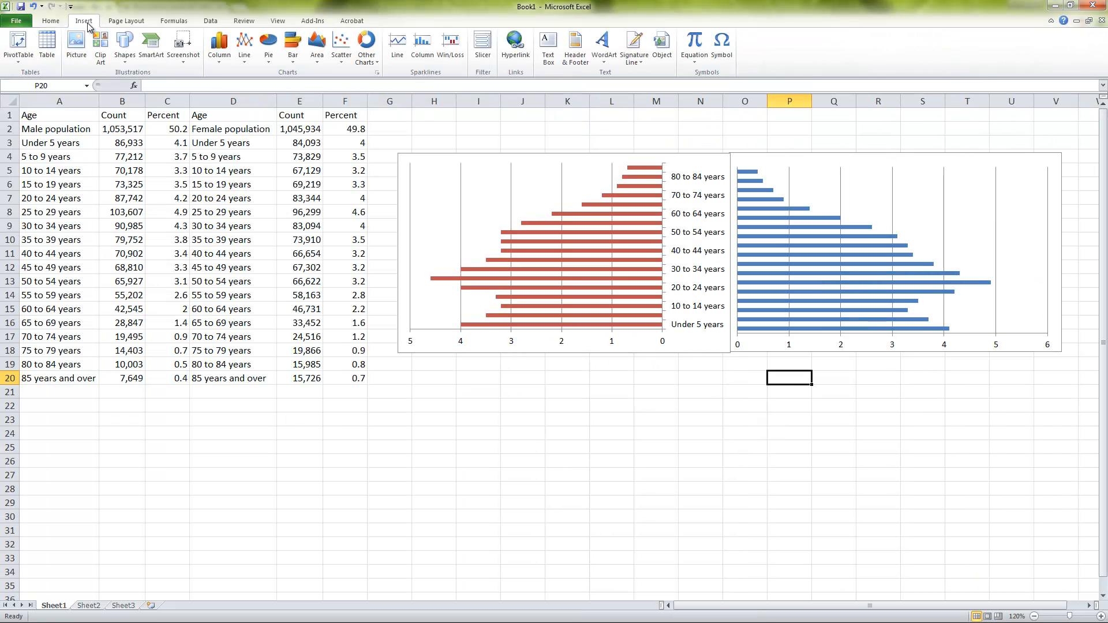
left_click(293, 52)
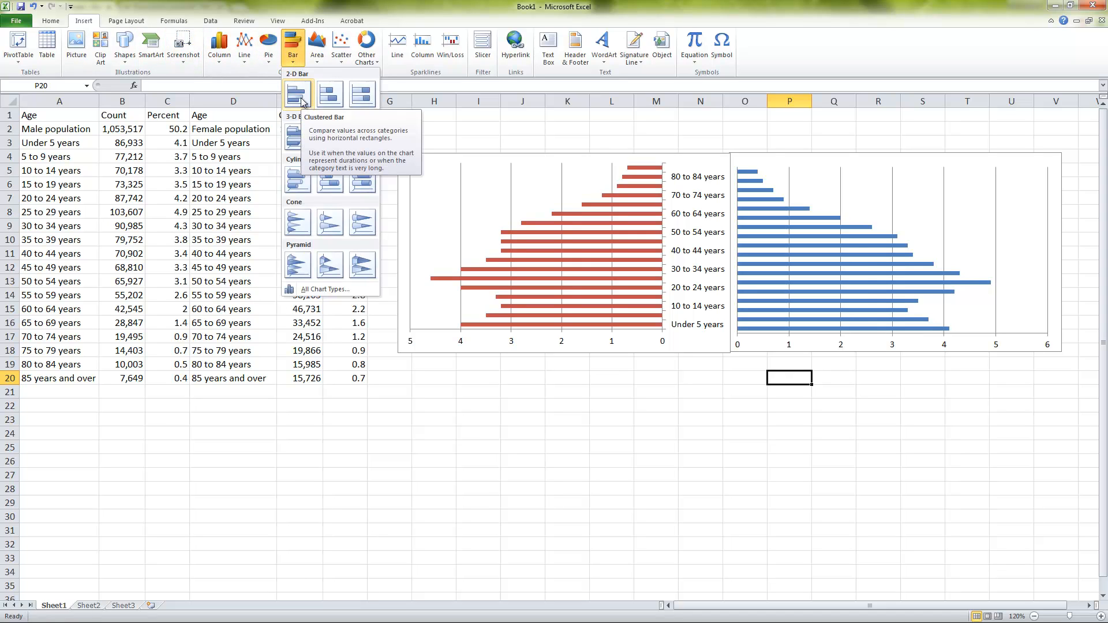
left_click(51, 145)
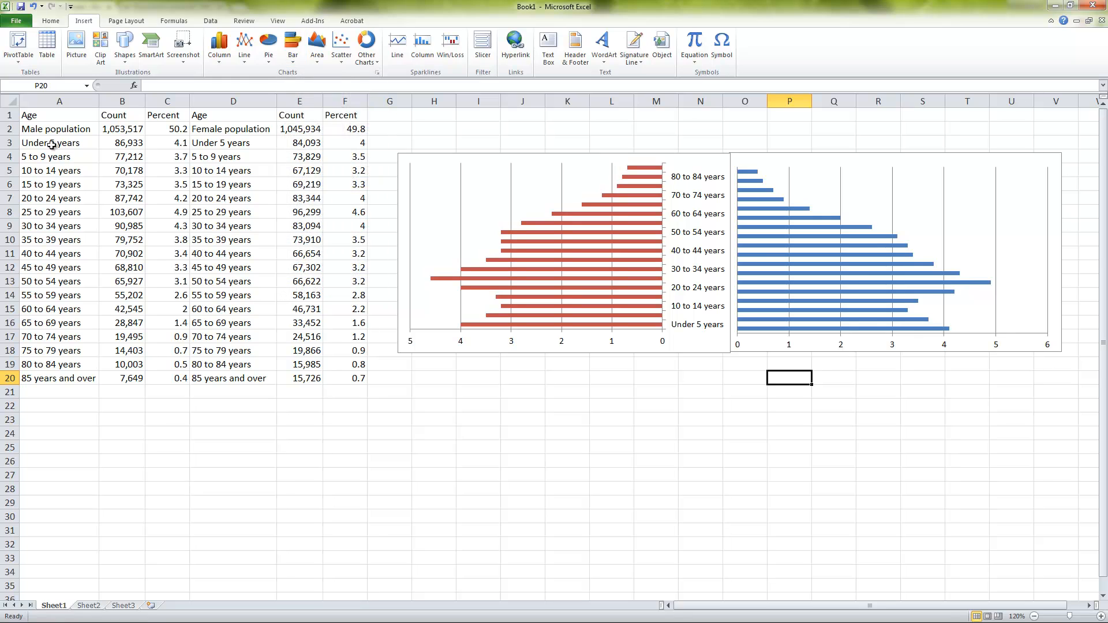
left_click_drag(52, 145, 52, 380)
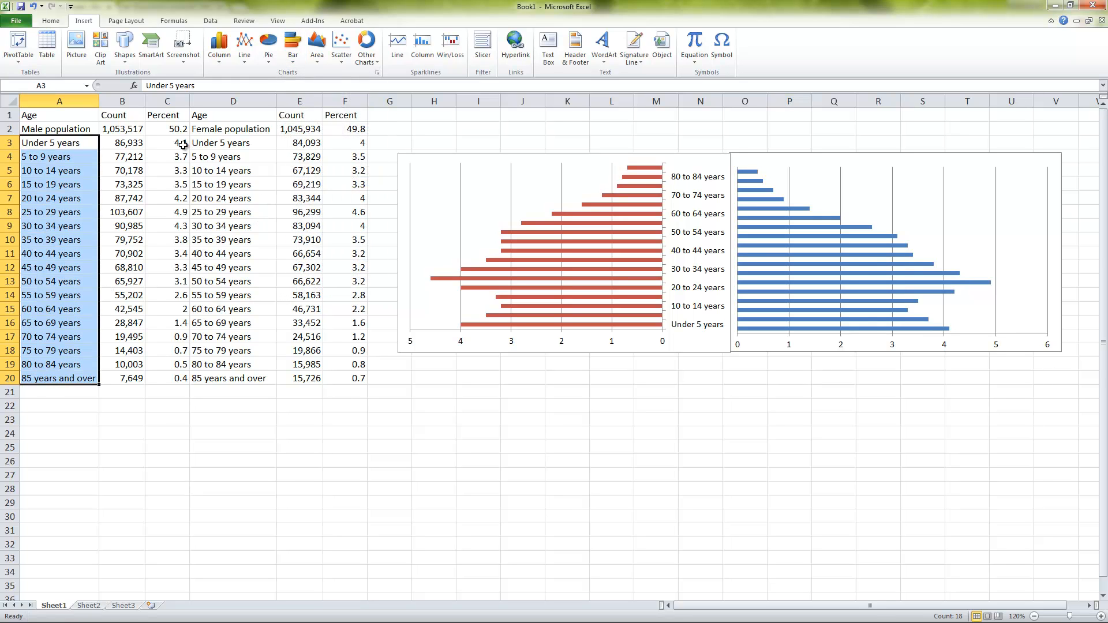
left_click_drag(182, 145, 172, 382)
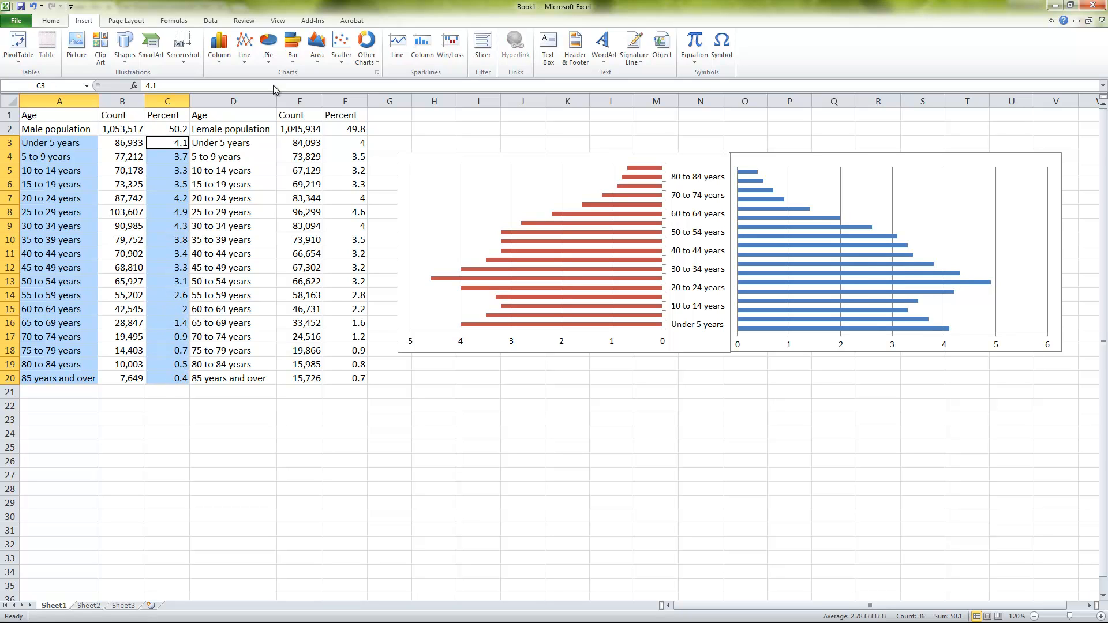
left_click(220, 51)
left_click(223, 93)
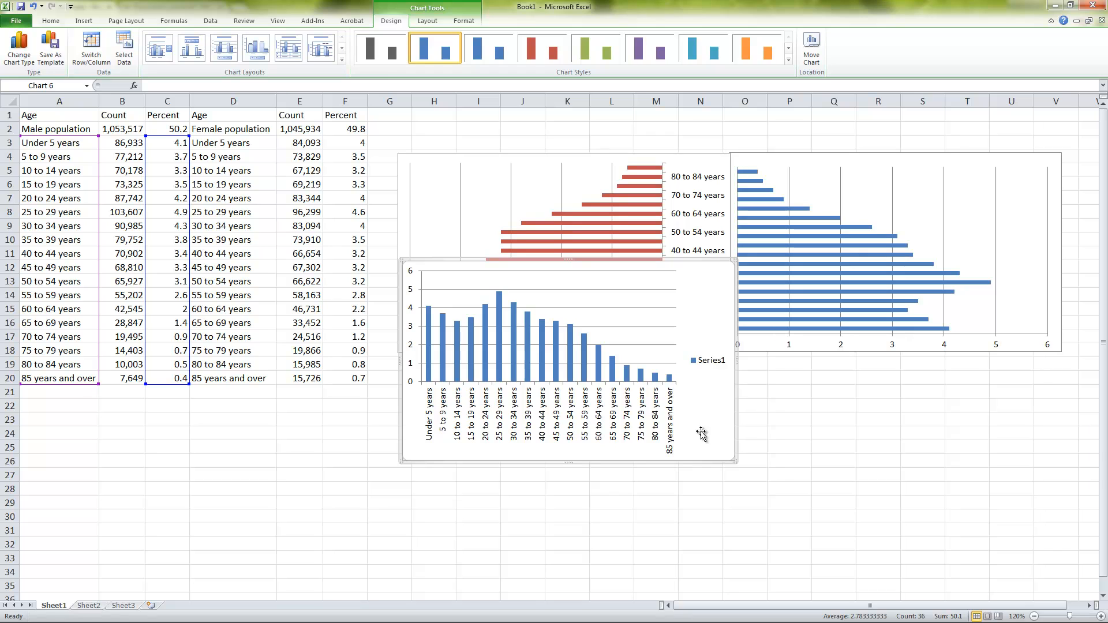
key("Delete")
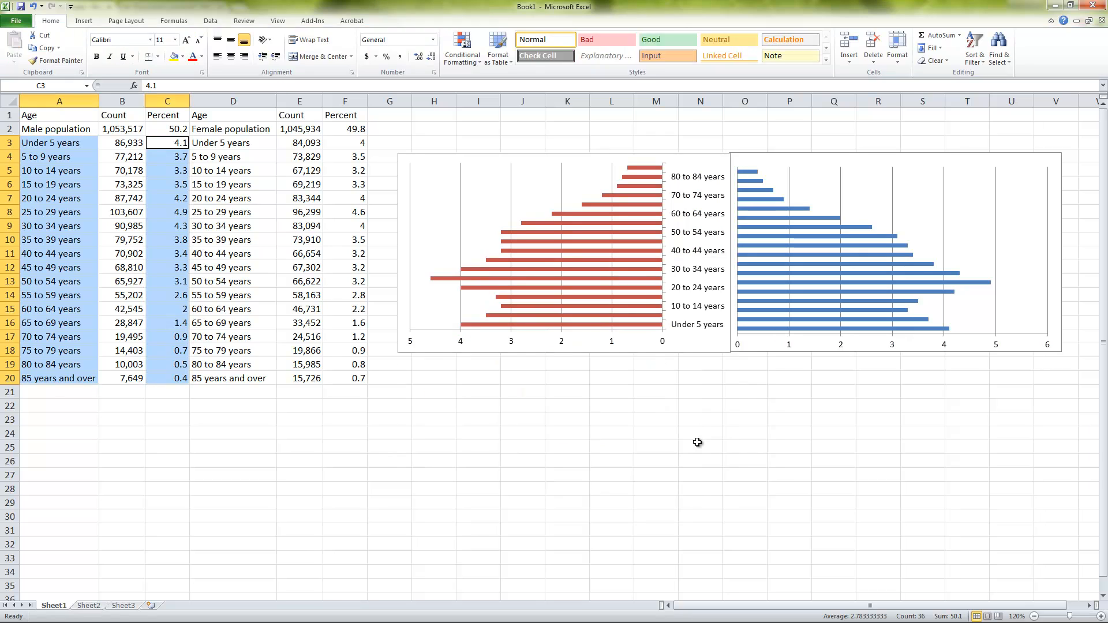
Chart the age groups in A3:A20 against the male percentages in C3:C20 as a 2-D bar chart and place it below the blue male chart
left_click(84, 21)
left_click(293, 46)
left_click(298, 93)
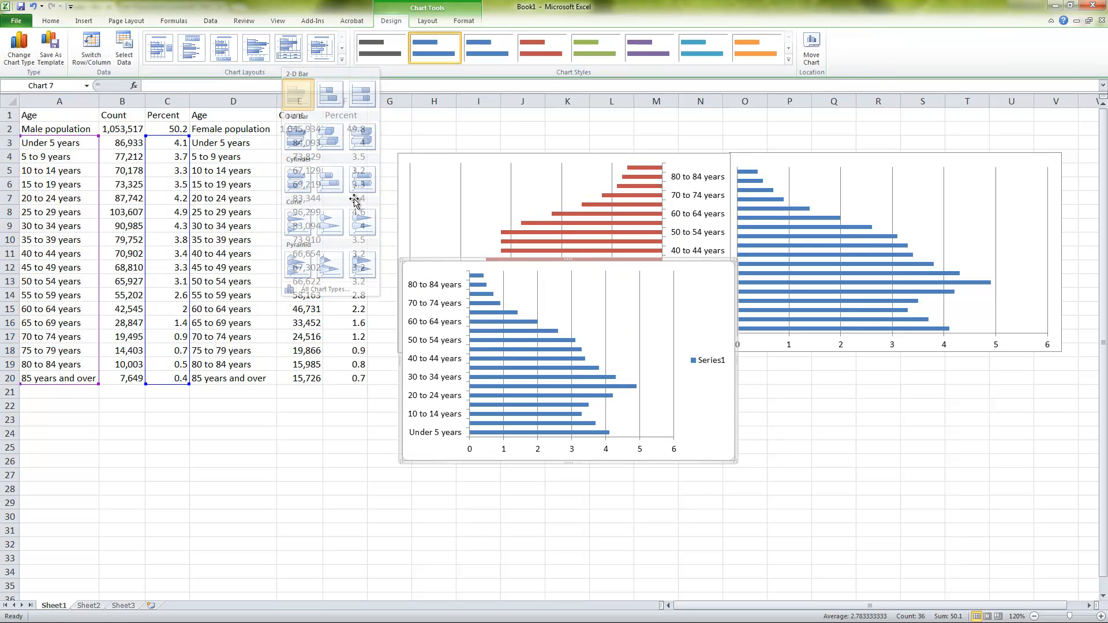
left_click(713, 467)
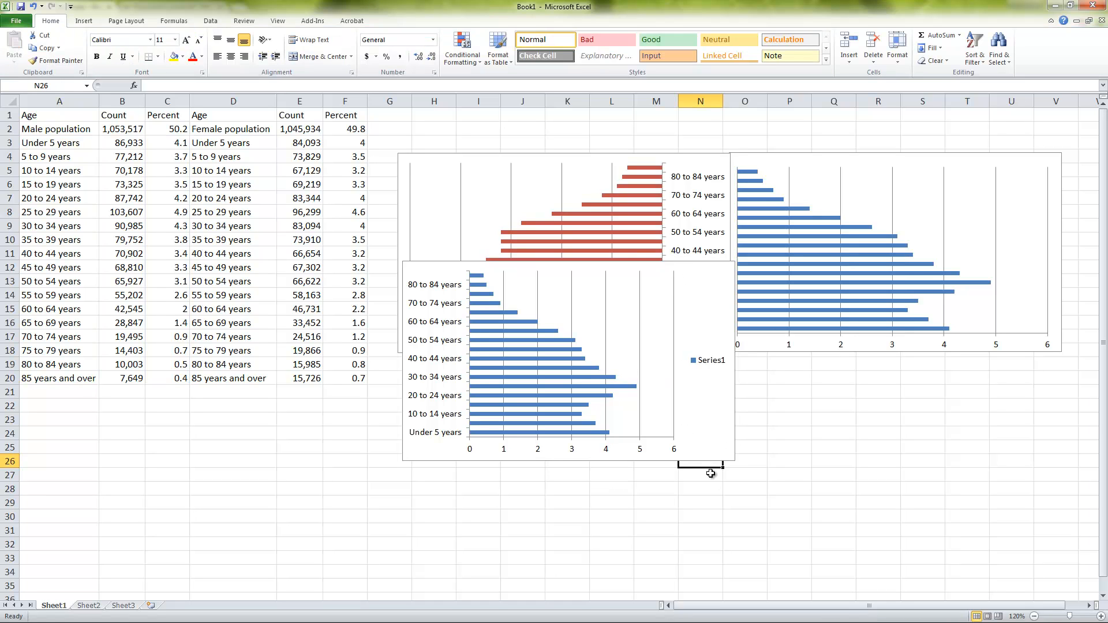
left_click(714, 461)
left_click_drag(695, 295, 897, 397)
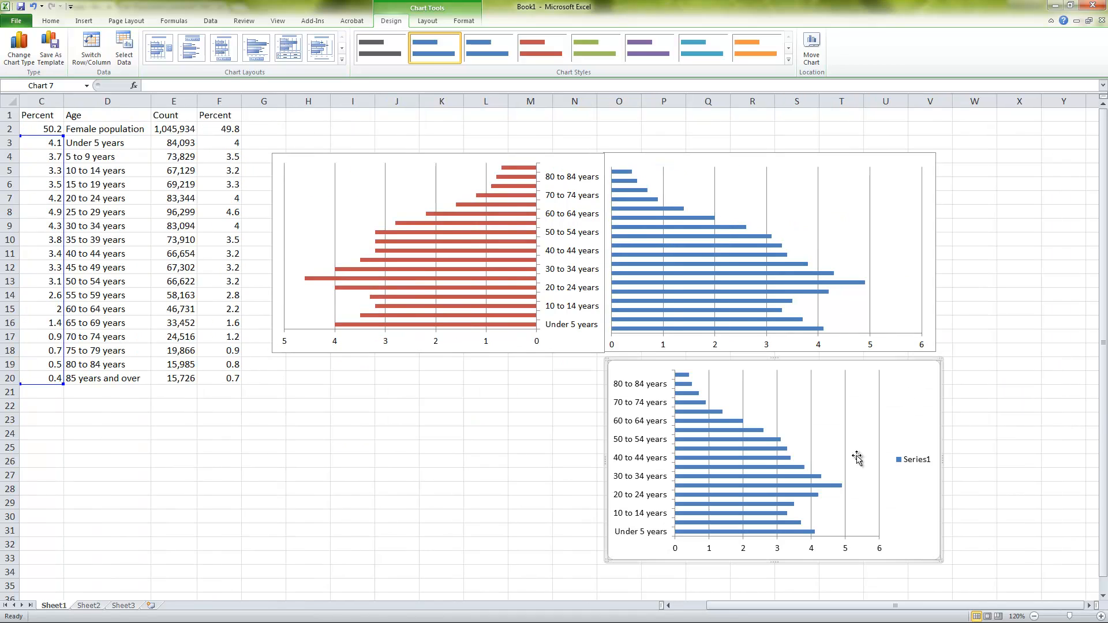
Set the new bar chart's horizontal value axis to show its values in reverse order
left_click(710, 550)
right_click(710, 549)
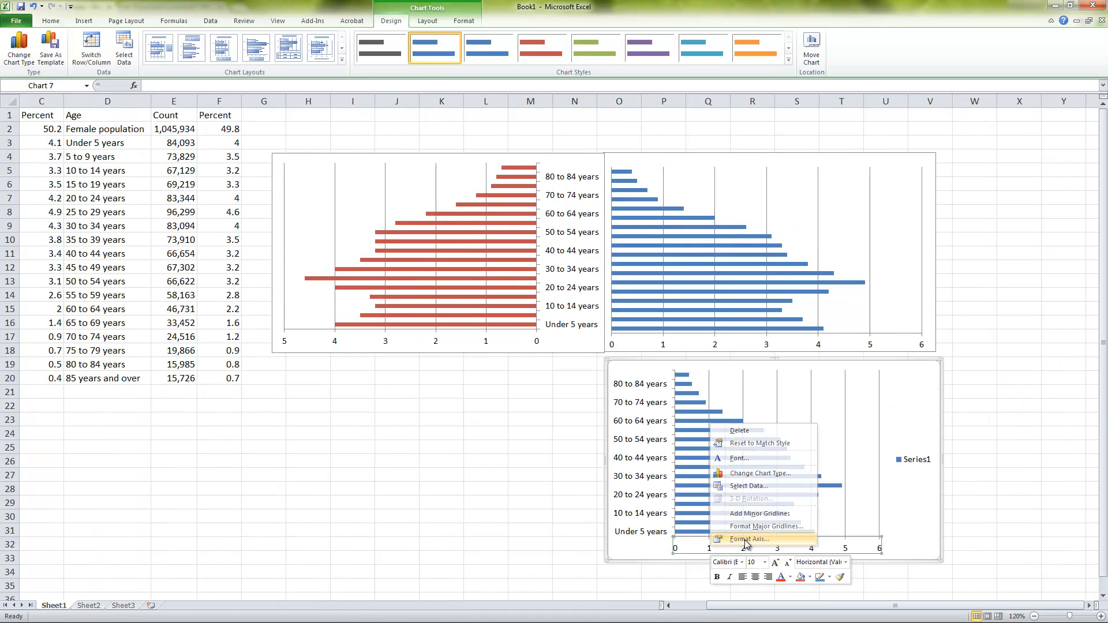
left_click(724, 543)
left_click(535, 250)
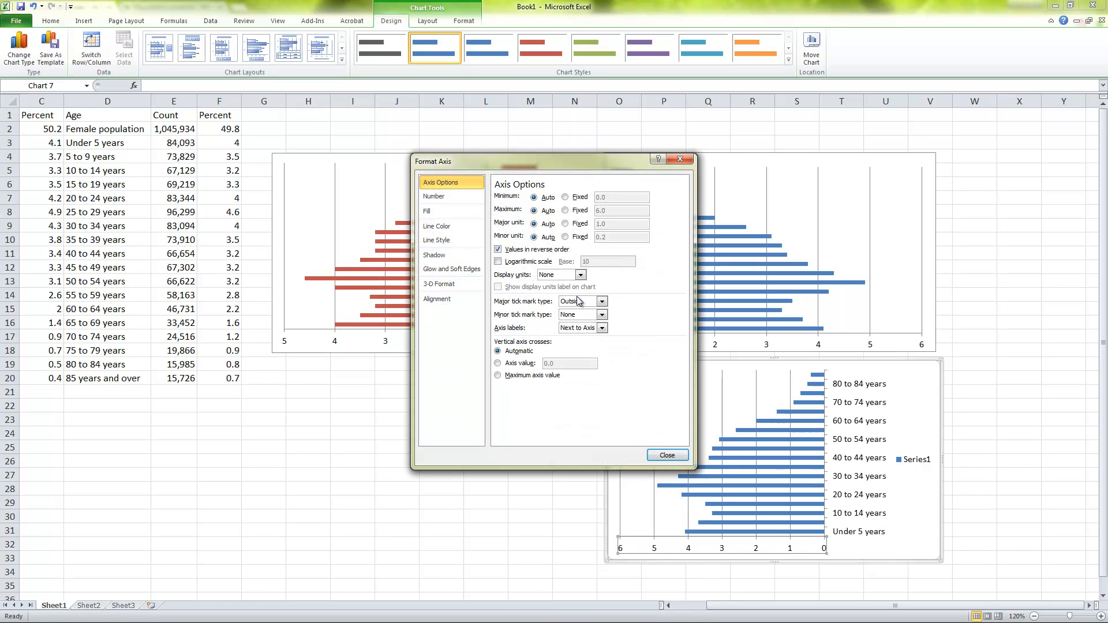
left_click(664, 455)
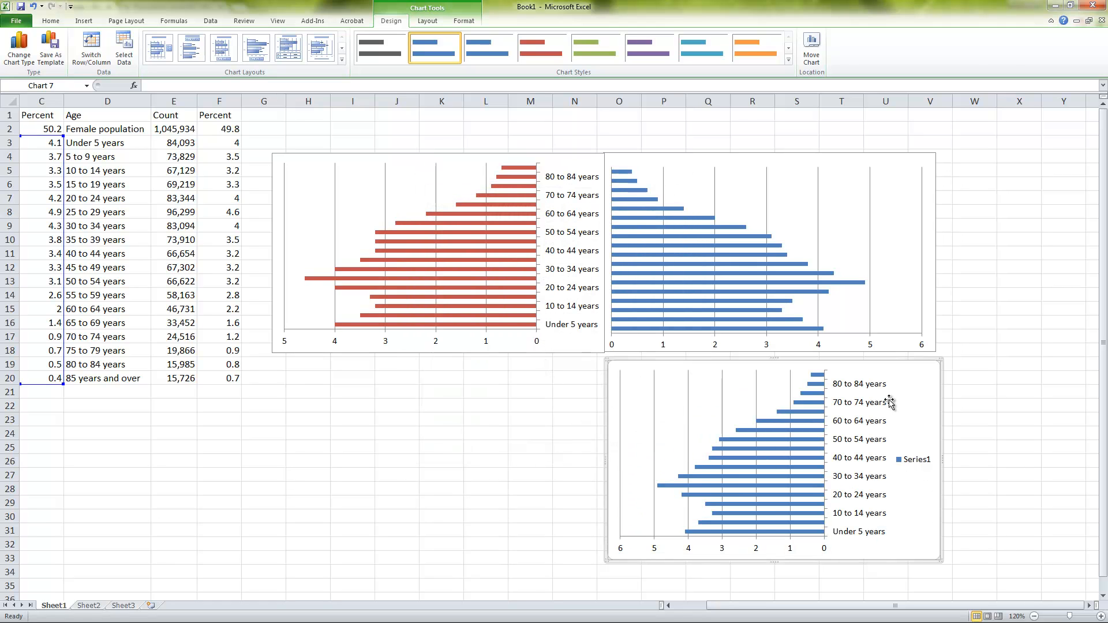
Delete the extra bar chart below the population pyramid and deselect by choosing empty cell P26
left_click(944, 393)
left_click(940, 395)
key("Delete")
left_click(642, 456)
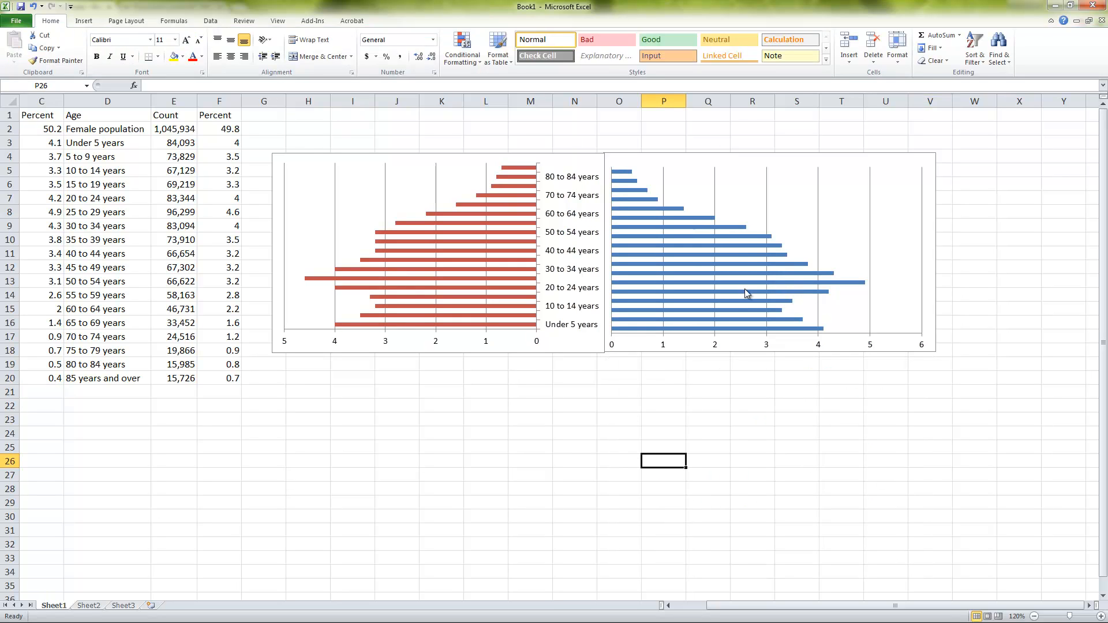